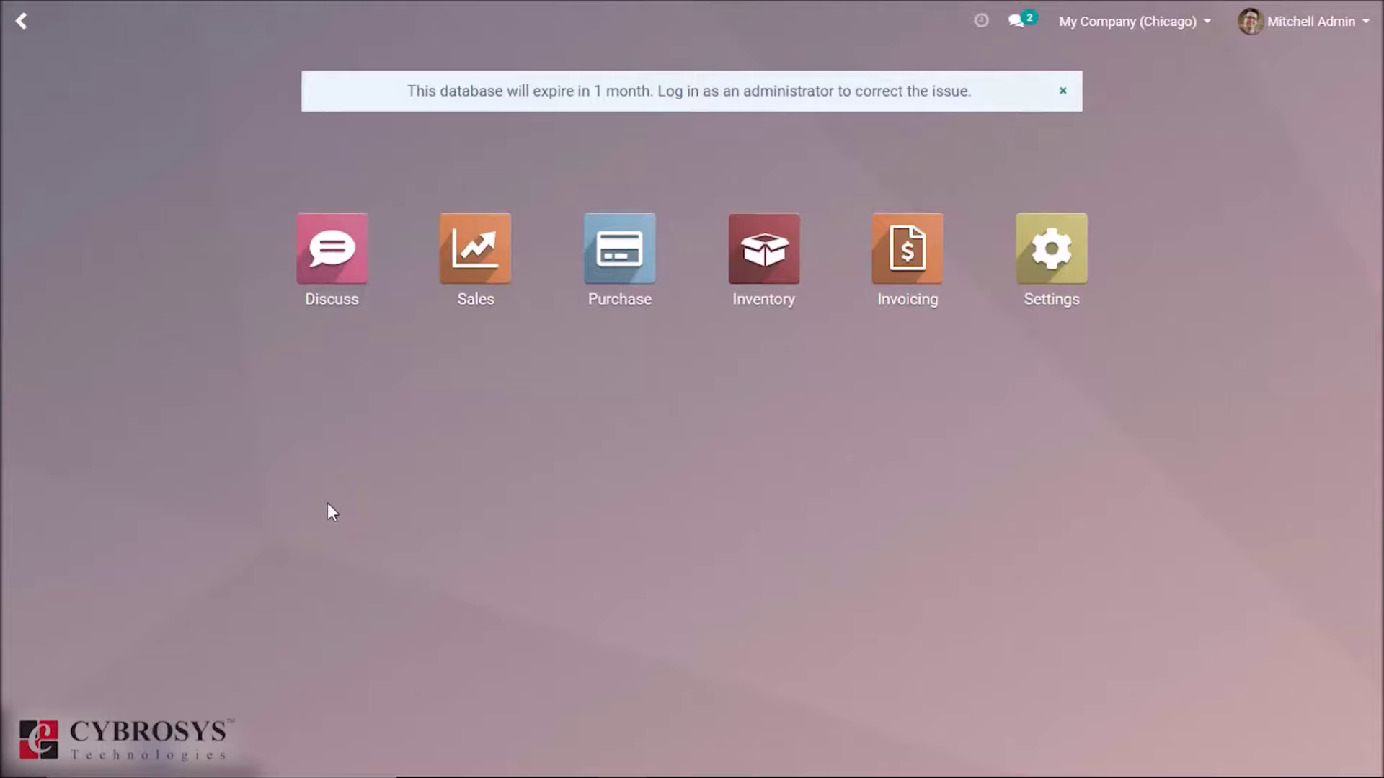
# - Open the Sales application and display the quotations as kanban cards
pyautogui.click(462, 249)
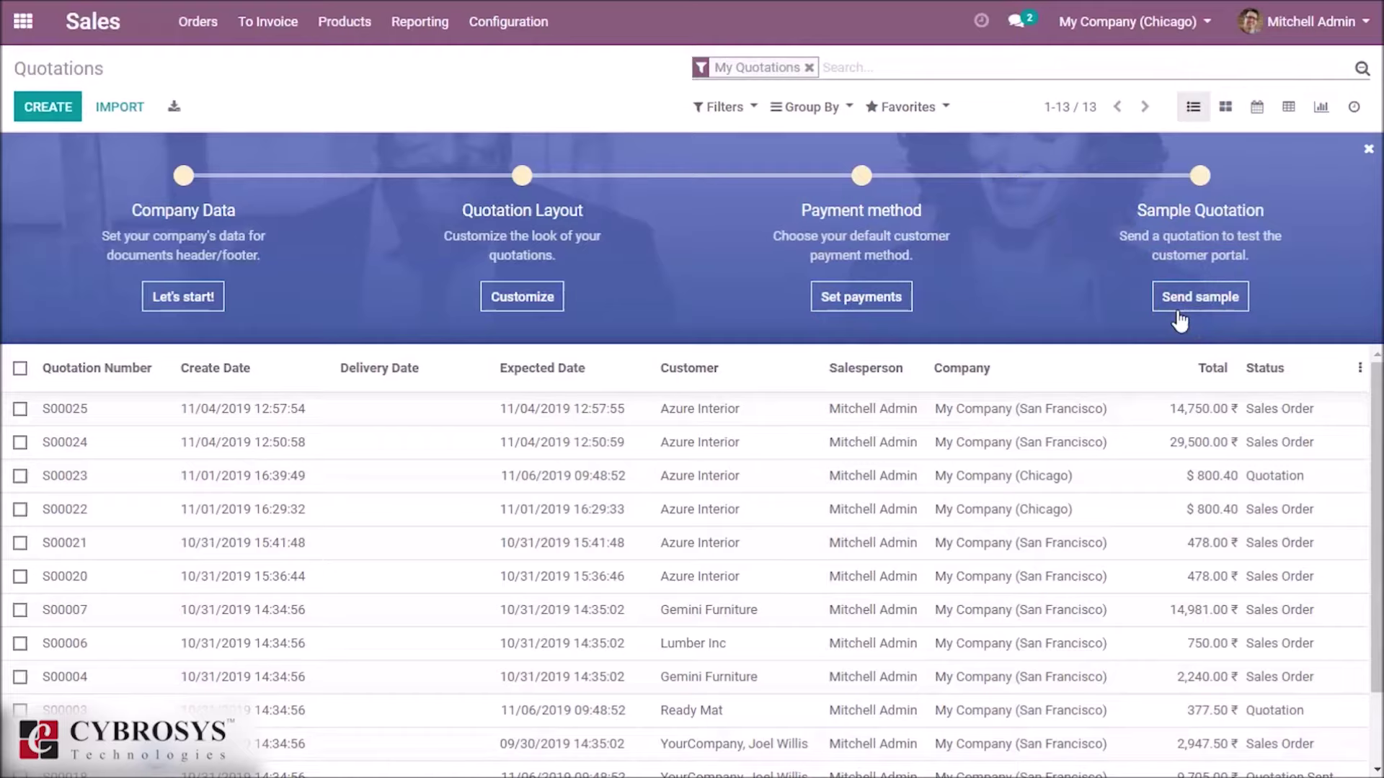
pyautogui.click(1198, 248)
pyautogui.click(1225, 106)
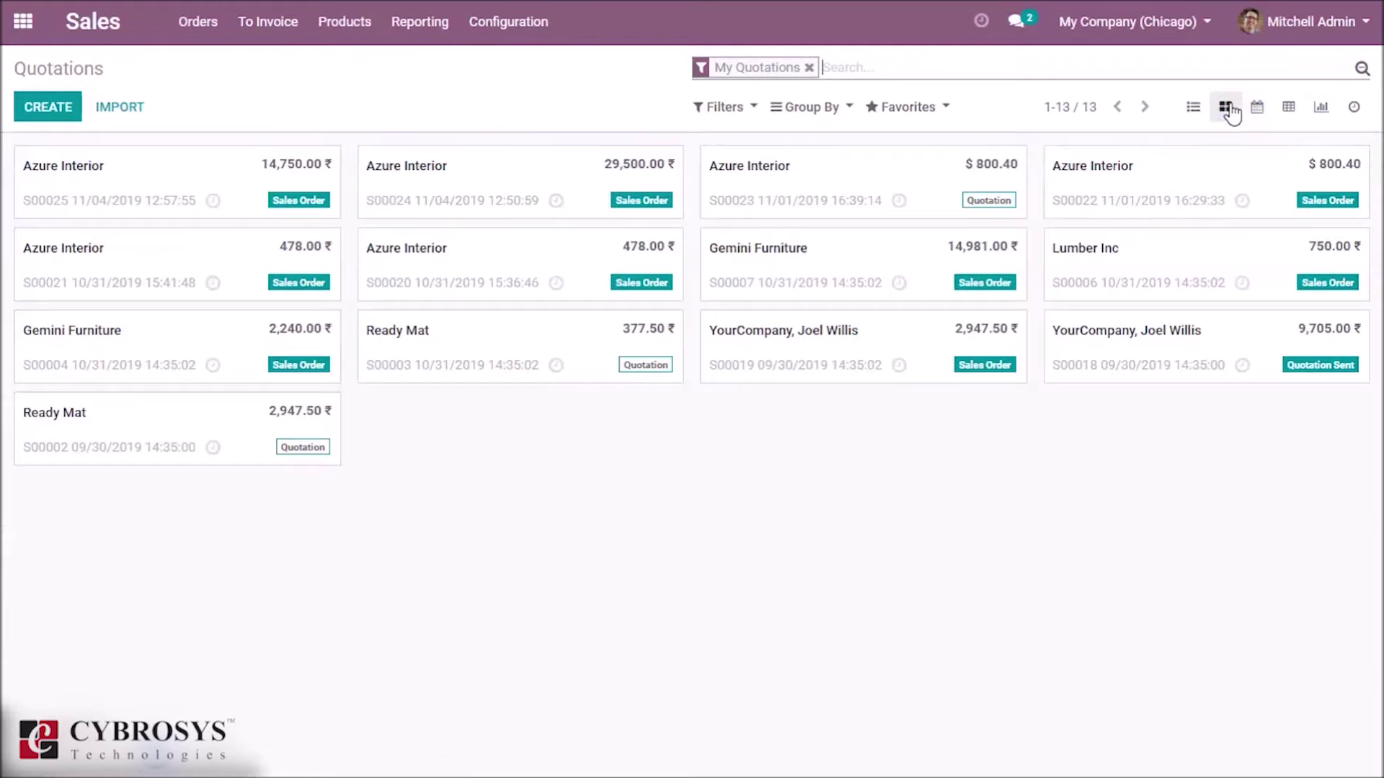
# - Show the quotations in a calendar, with the daily and monthly scales
pyautogui.click(1255, 112)
pyautogui.click(1256, 110)
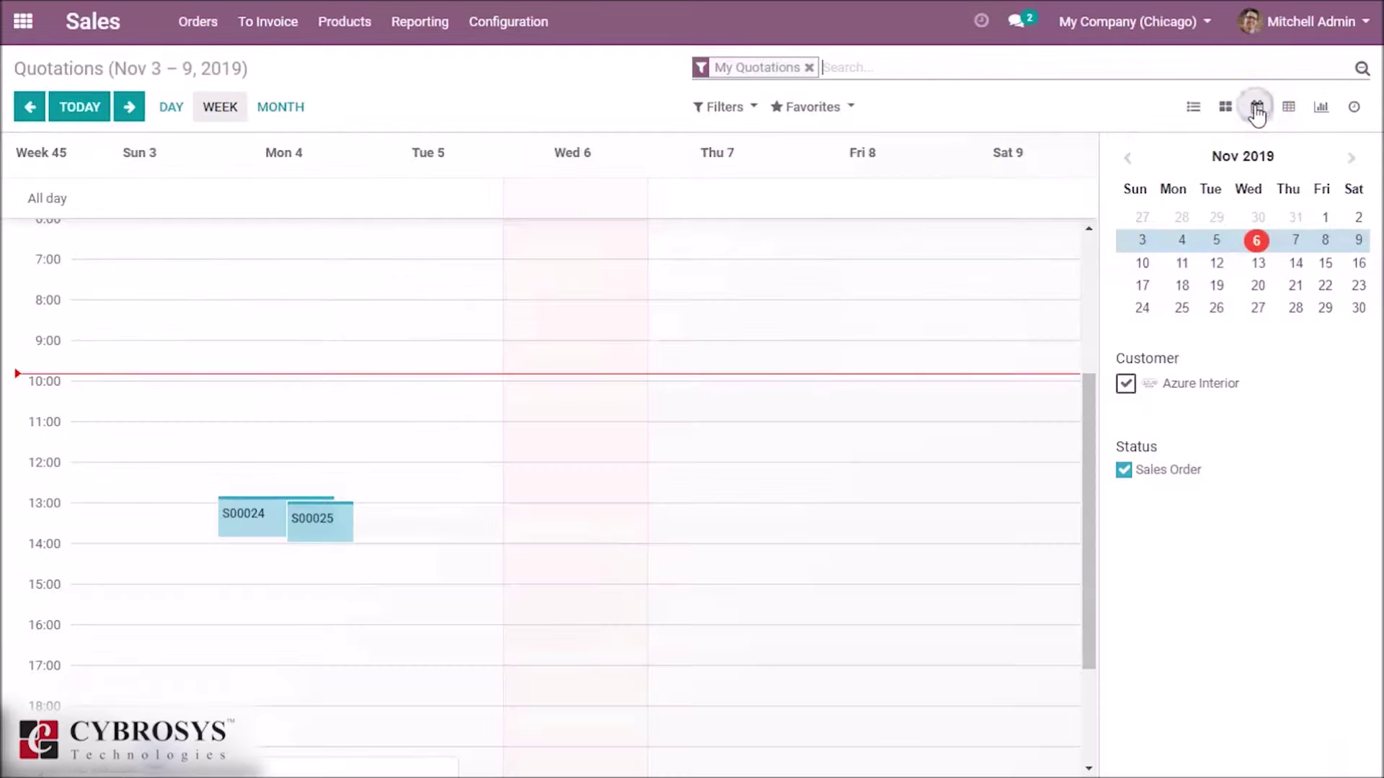
pyautogui.click(173, 109)
pyautogui.click(274, 108)
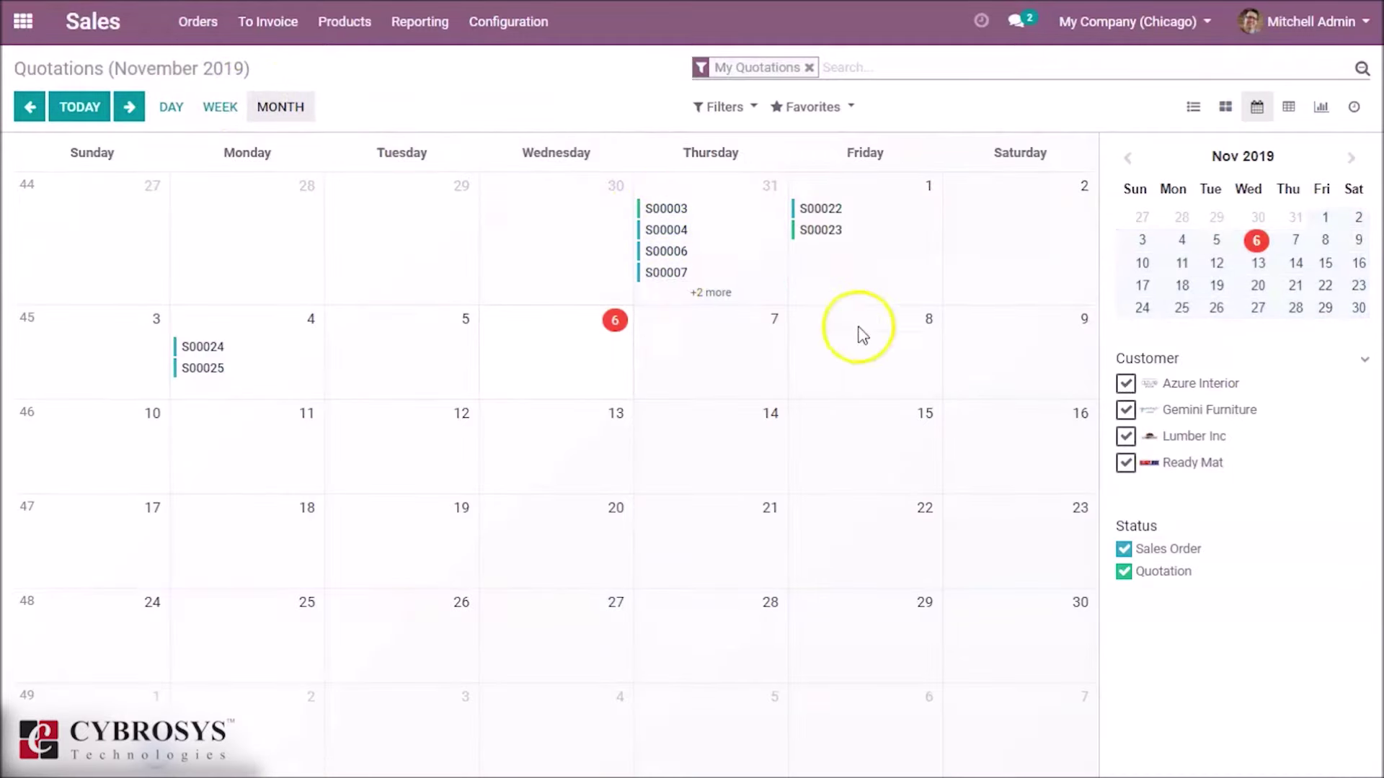
# - View the quotations as a pivot table and as pie, line and unstacked bar charts
pyautogui.click(1289, 108)
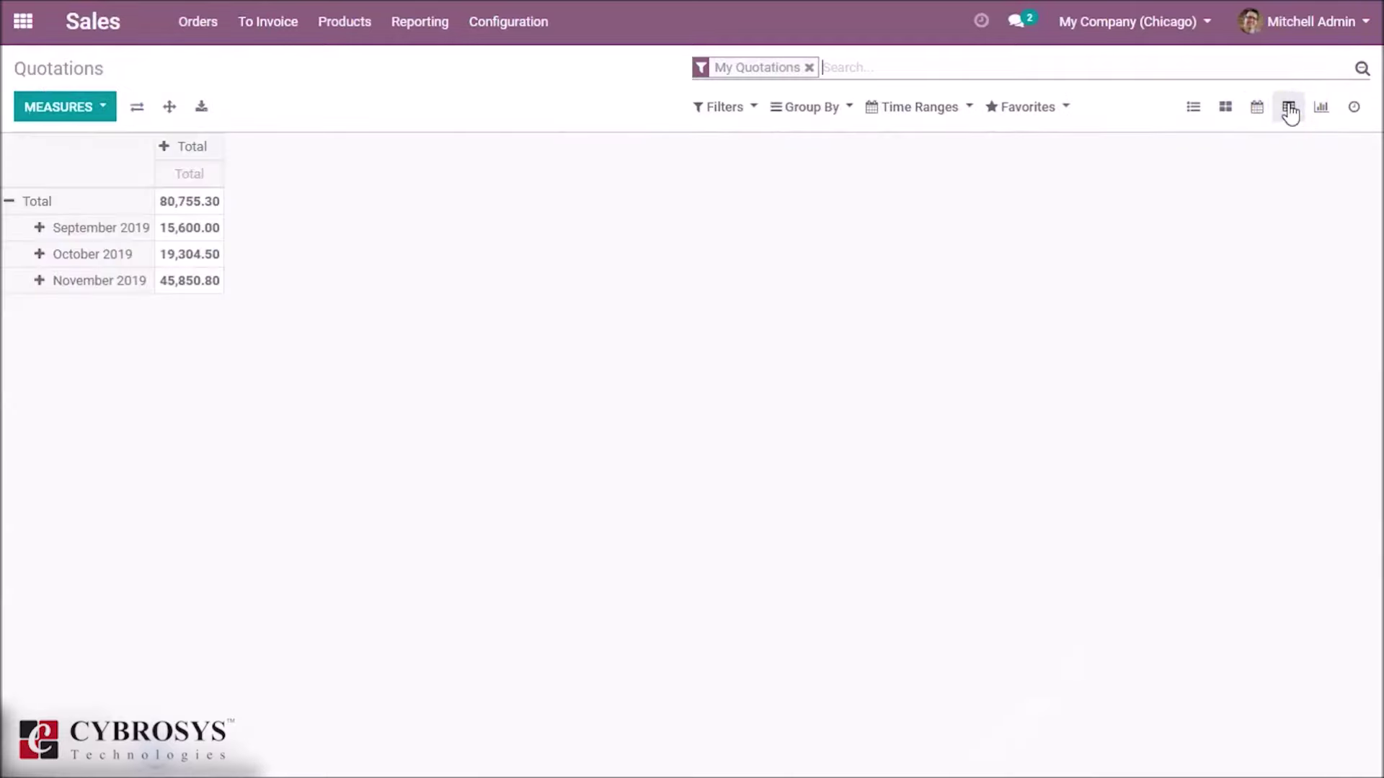
pyautogui.click(1320, 108)
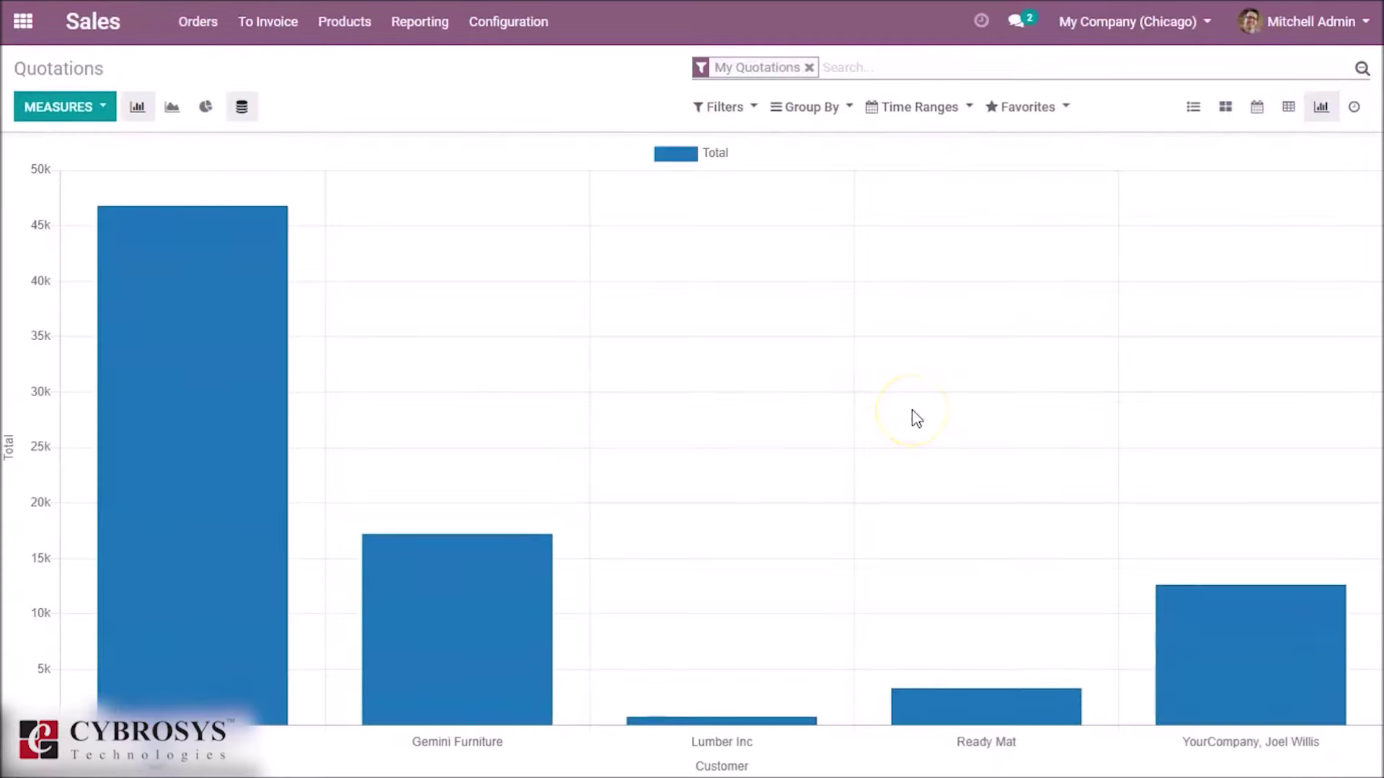
pyautogui.click(242, 107)
pyautogui.click(208, 106)
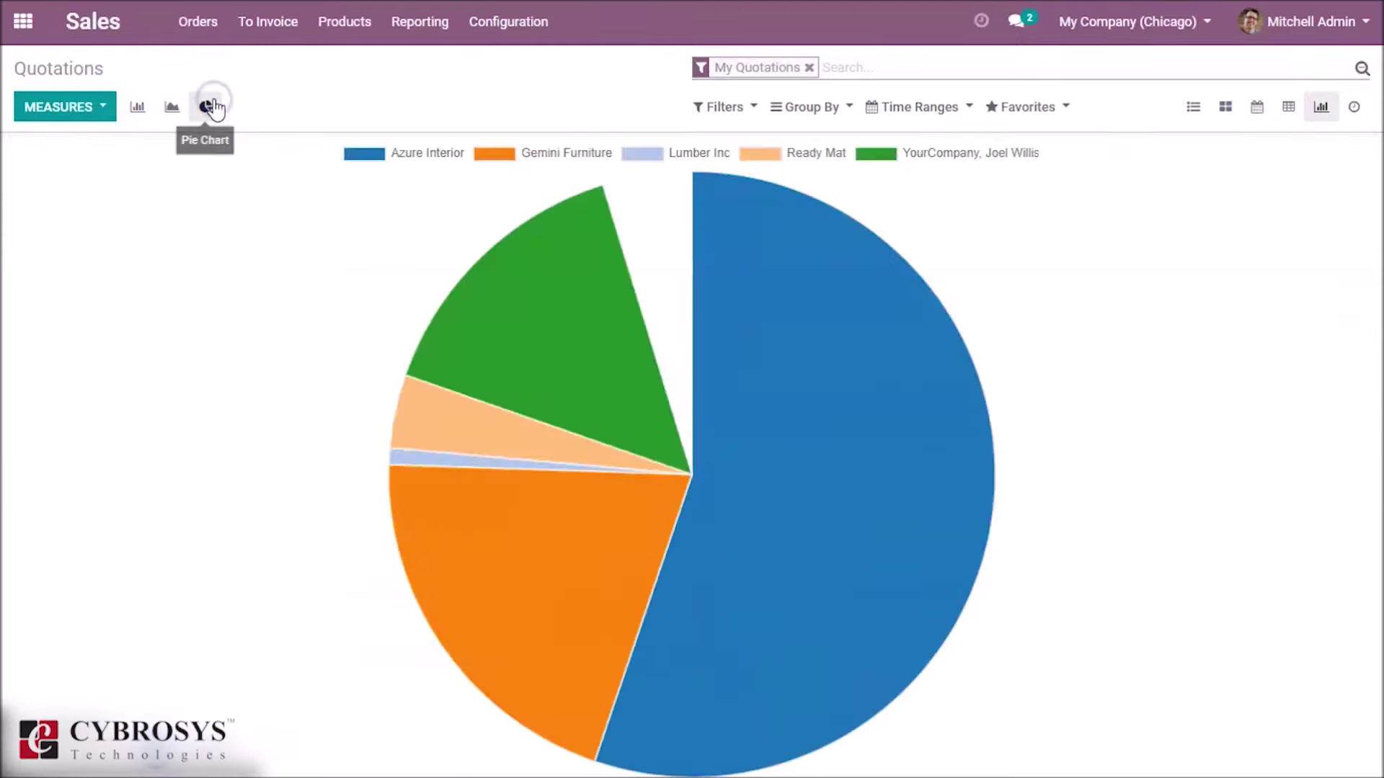
pyautogui.click(173, 108)
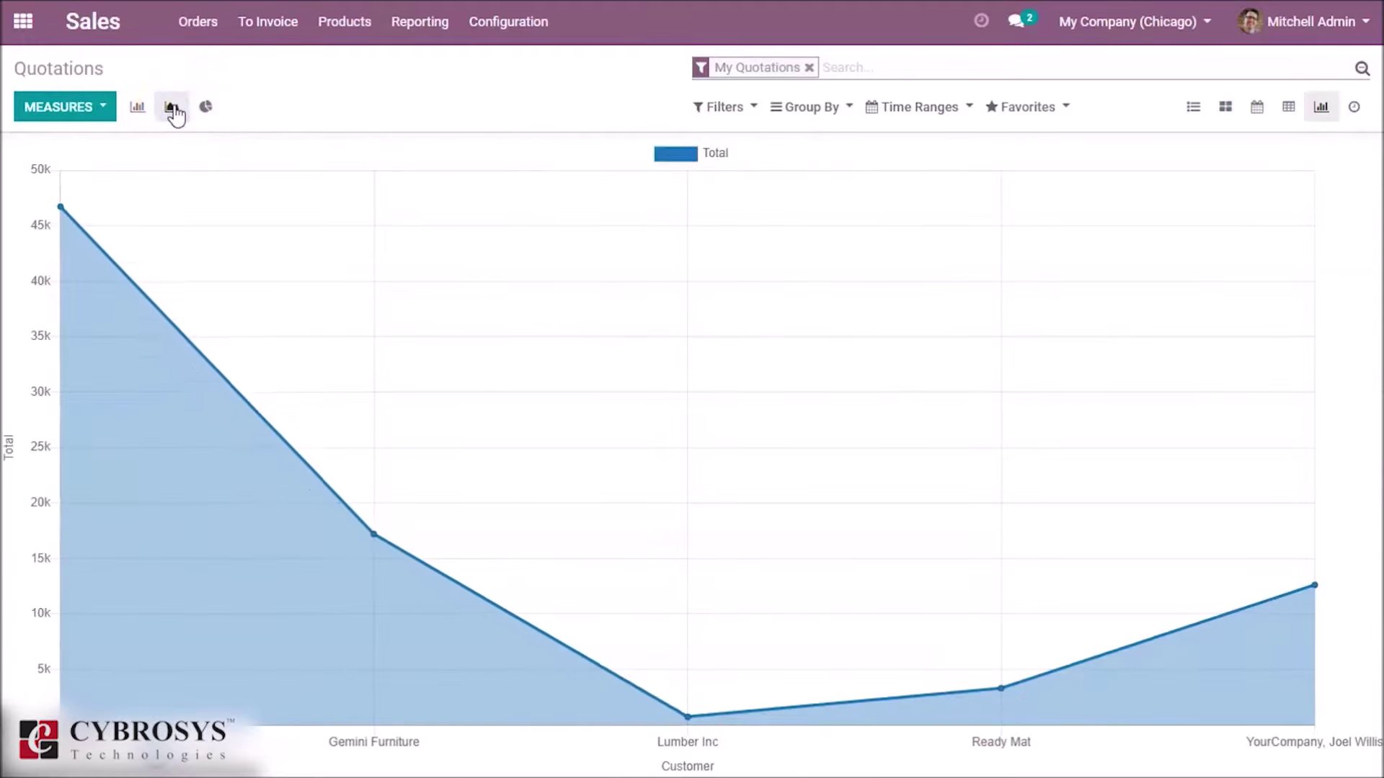
pyautogui.click(138, 108)
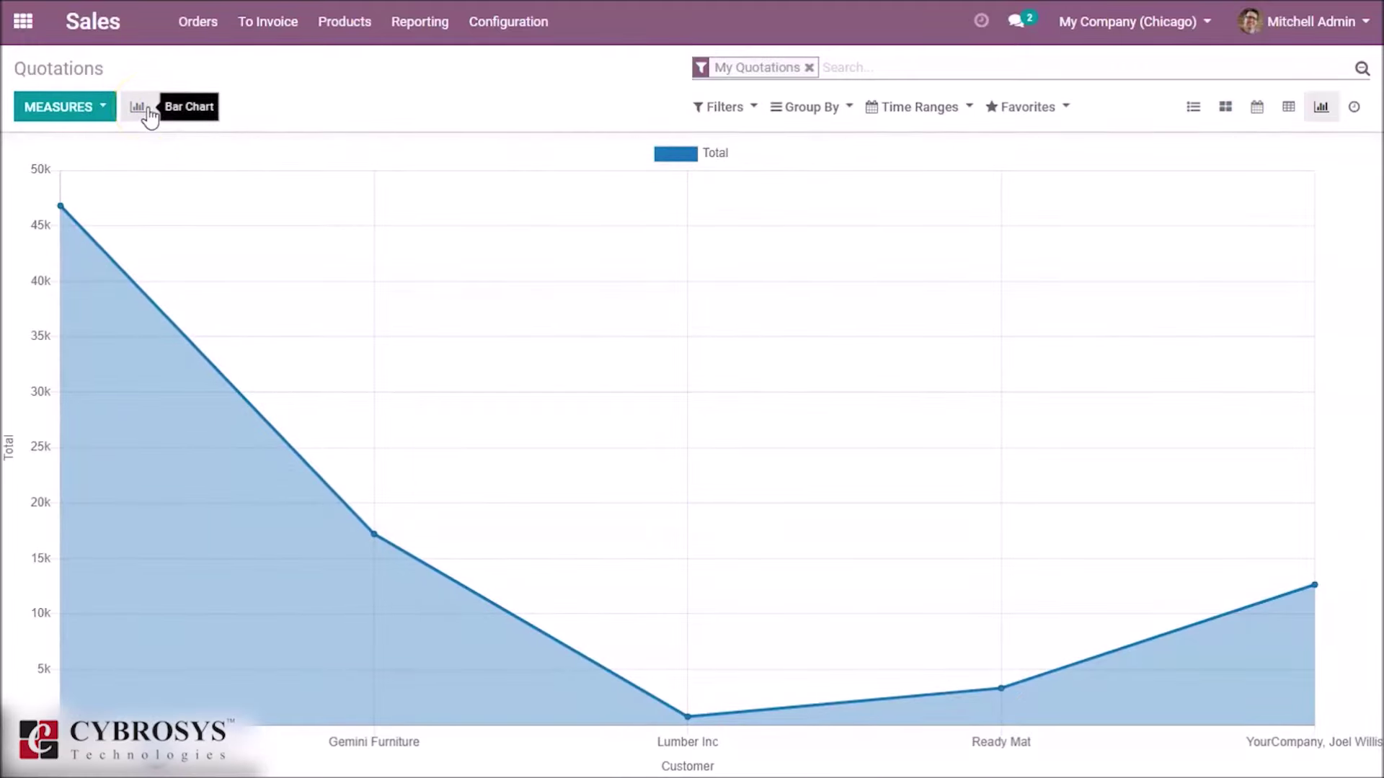
pyautogui.click(147, 111)
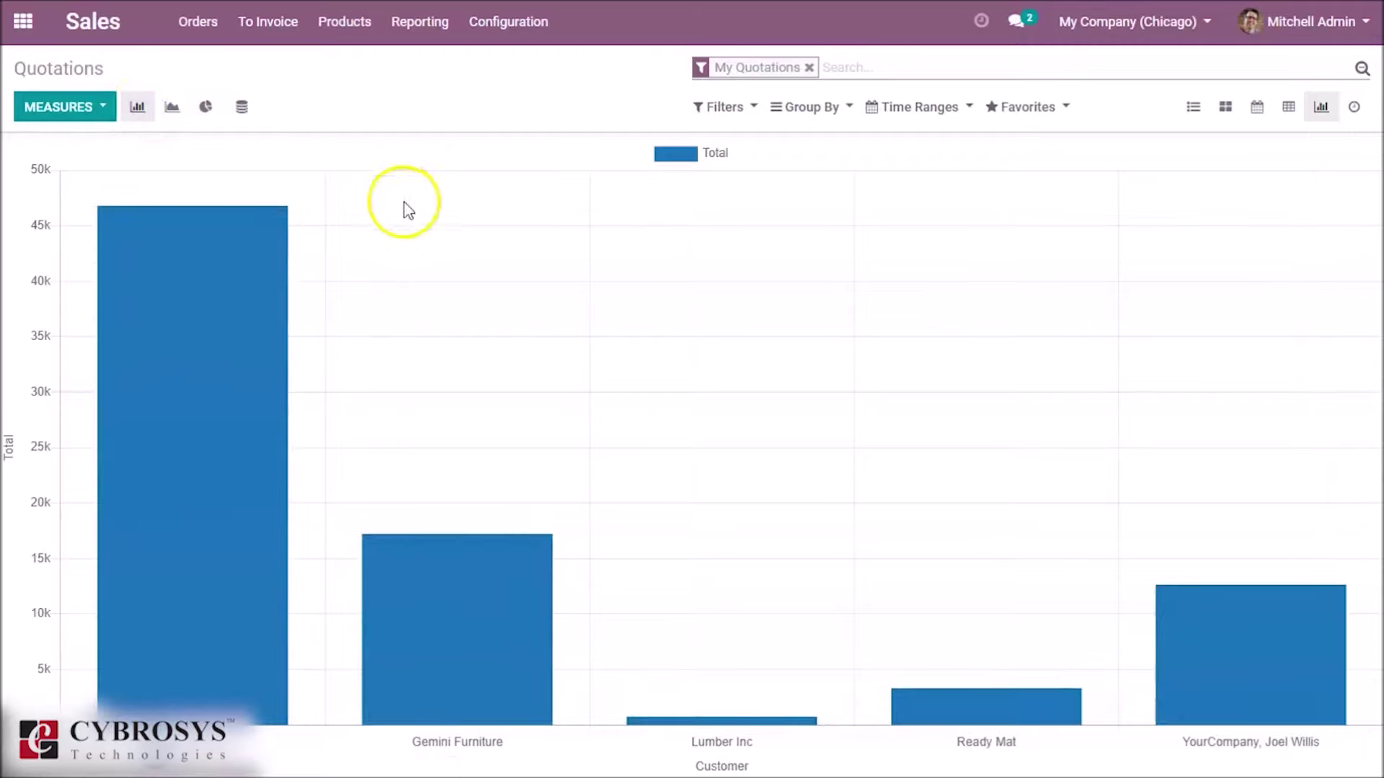
# - Check the activity overview of the quotations and review the status of each record in the quotations list
pyautogui.click(1355, 108)
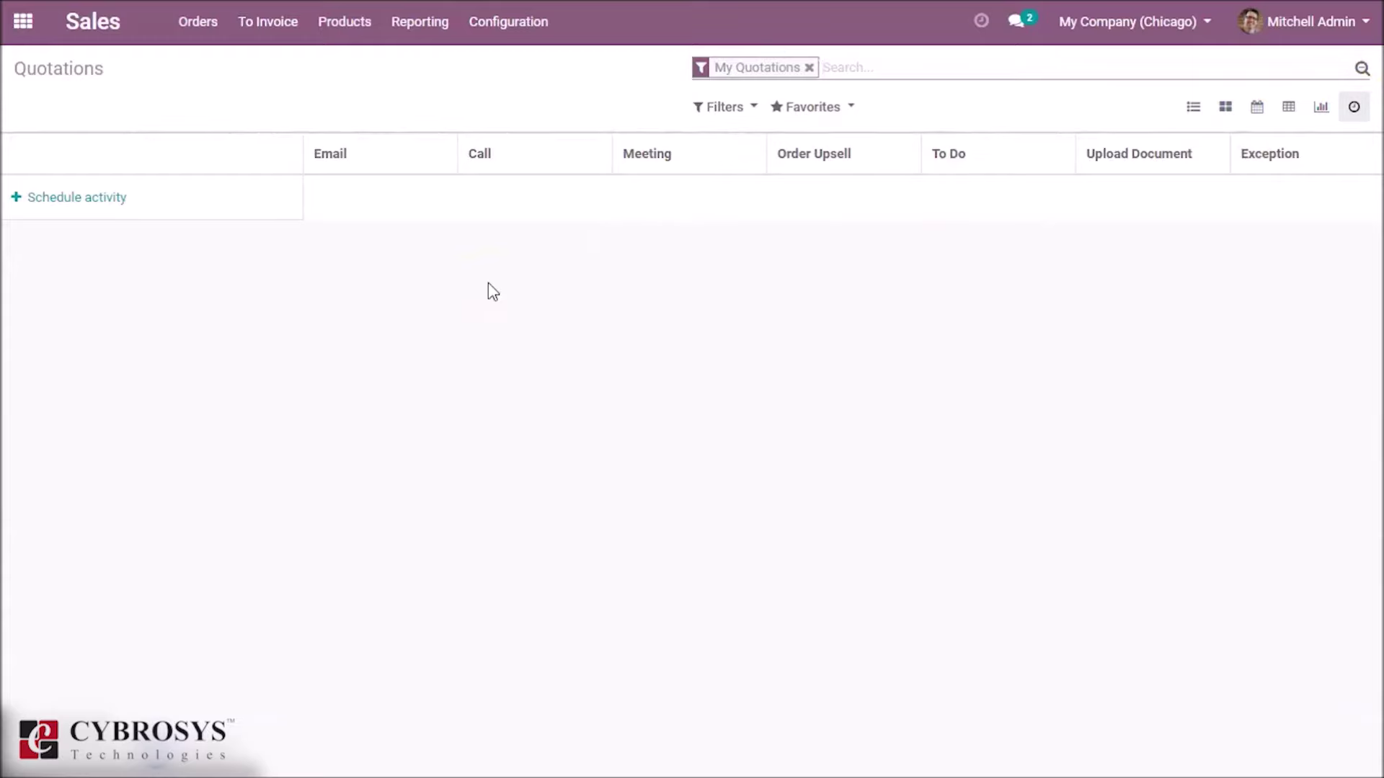
pyautogui.click(88, 42)
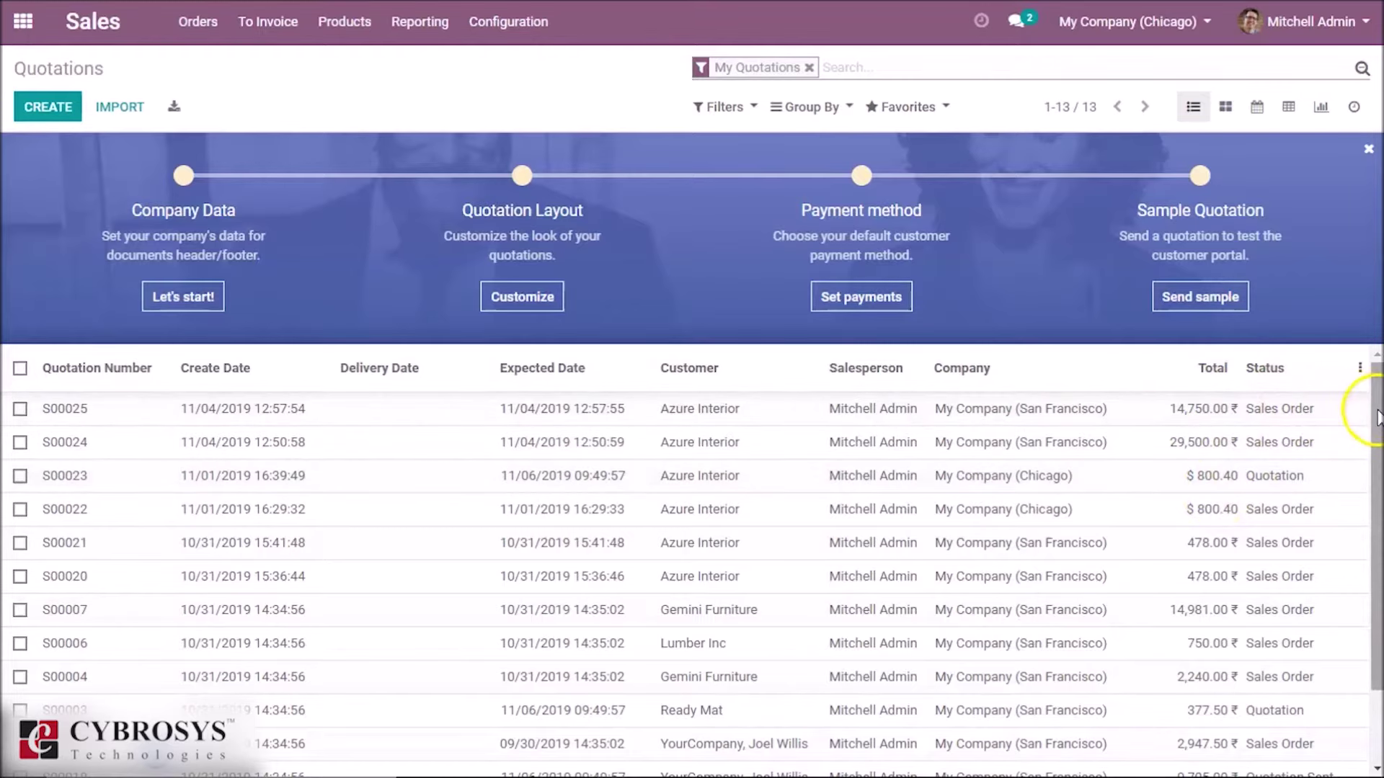
pyautogui.scroll(-1, 1372, 432)
pyautogui.scroll(-1, 1376, 445)
pyautogui.scroll(3, 1376, 445)
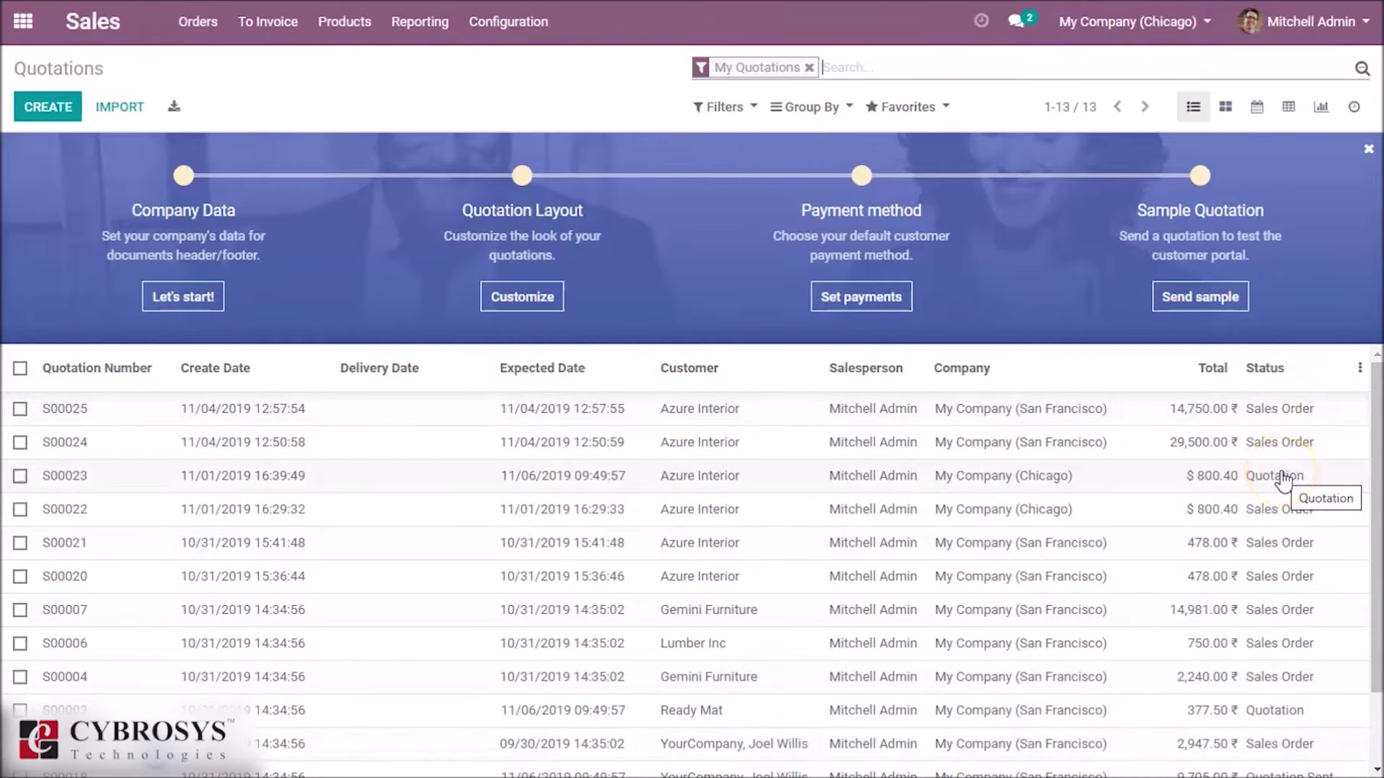
pyautogui.scroll(-2, 1375, 505)
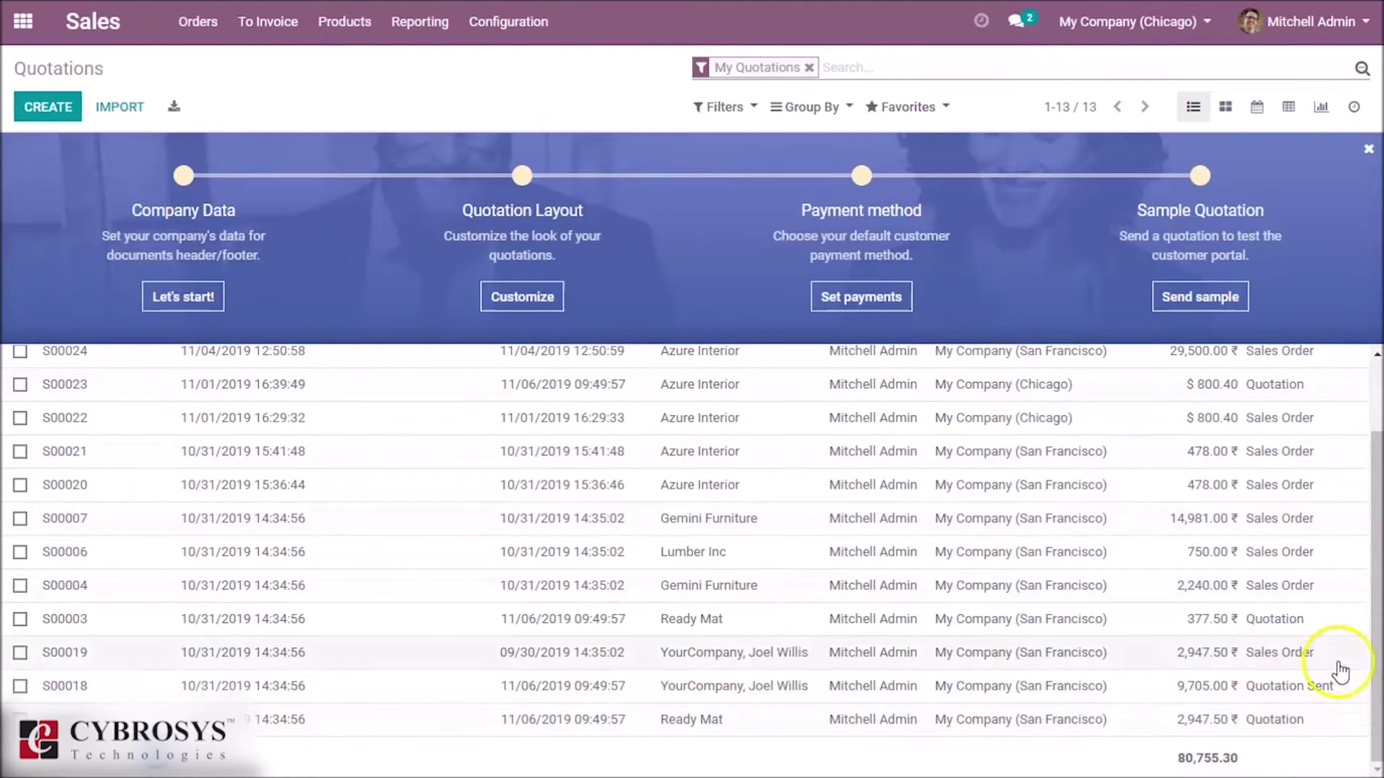
pyautogui.scroll(2, 1376, 648)
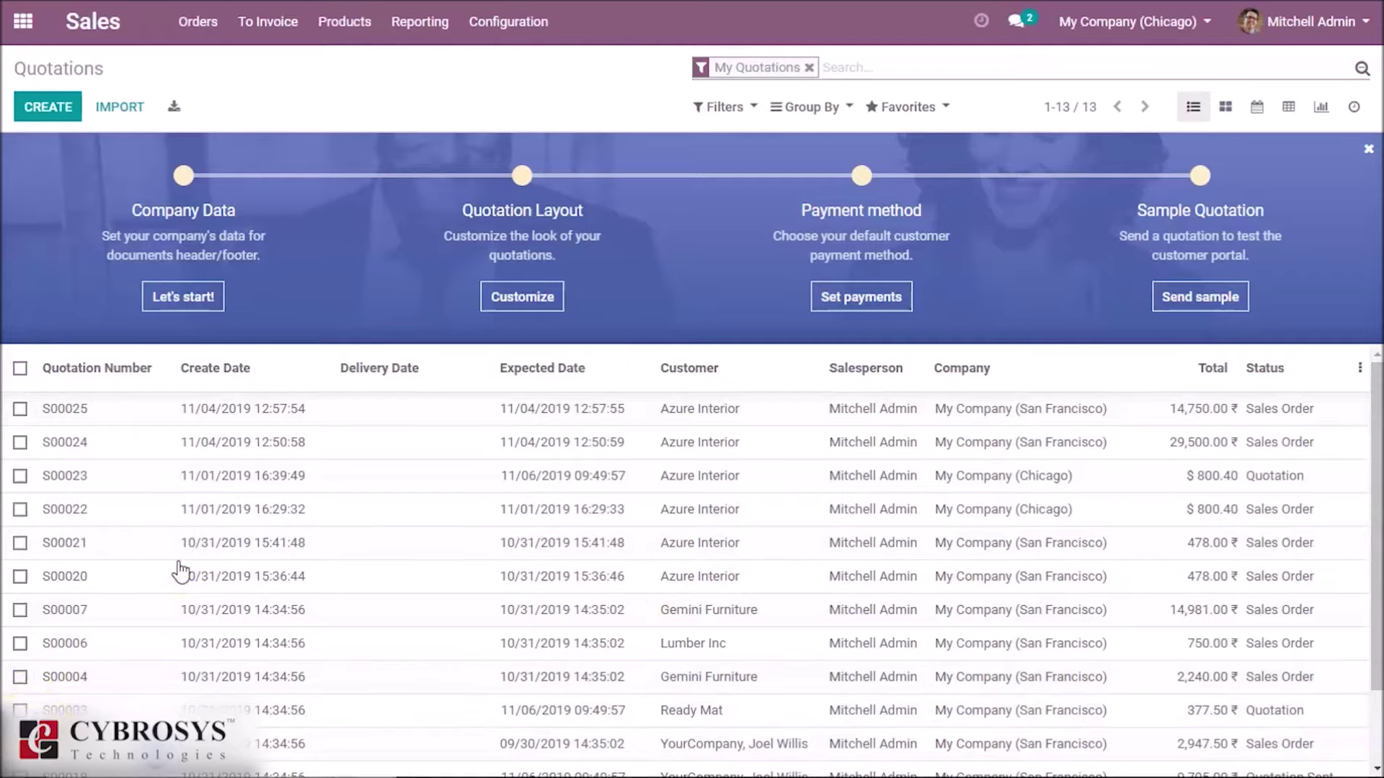
# - Look at the quotation import page and its file chooser without loading a file, and return to the quotations list
pyautogui.click(126, 109)
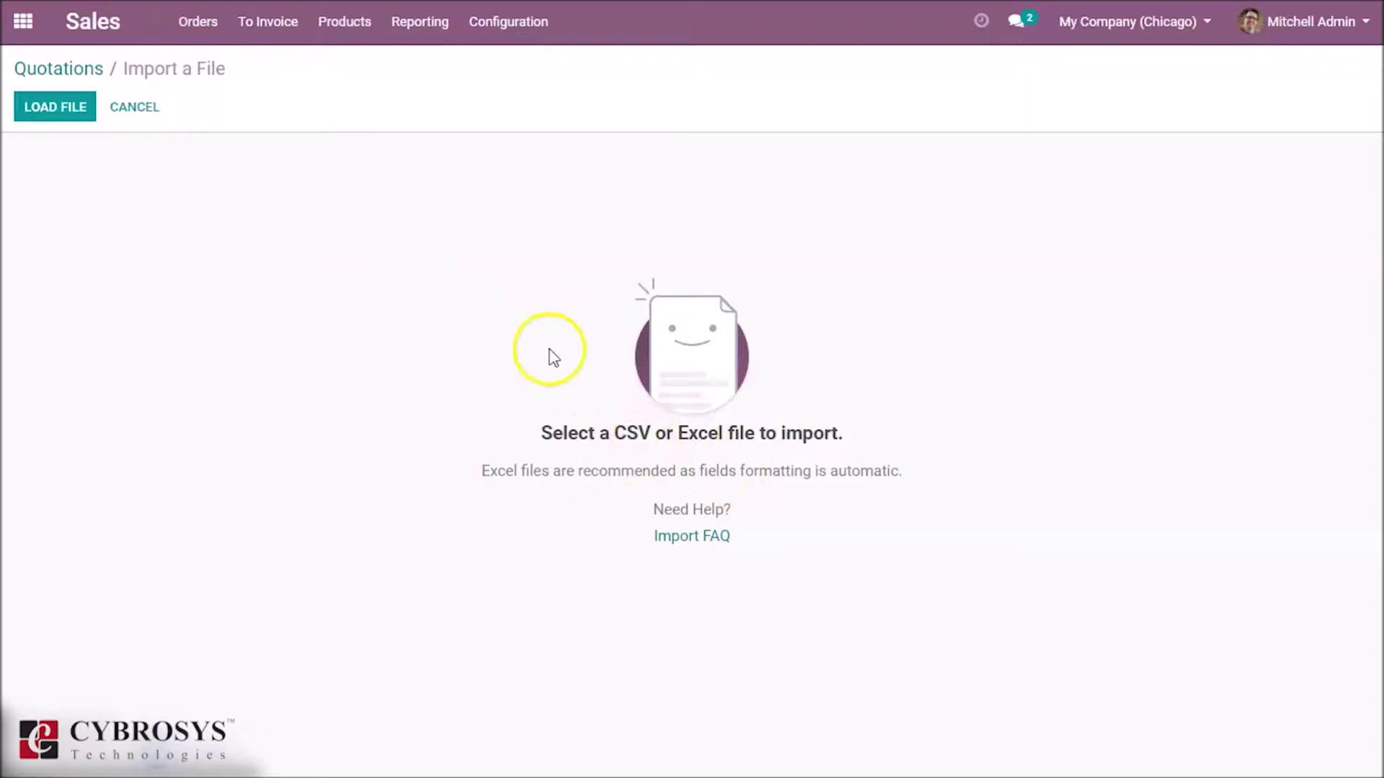
pyautogui.click(58, 109)
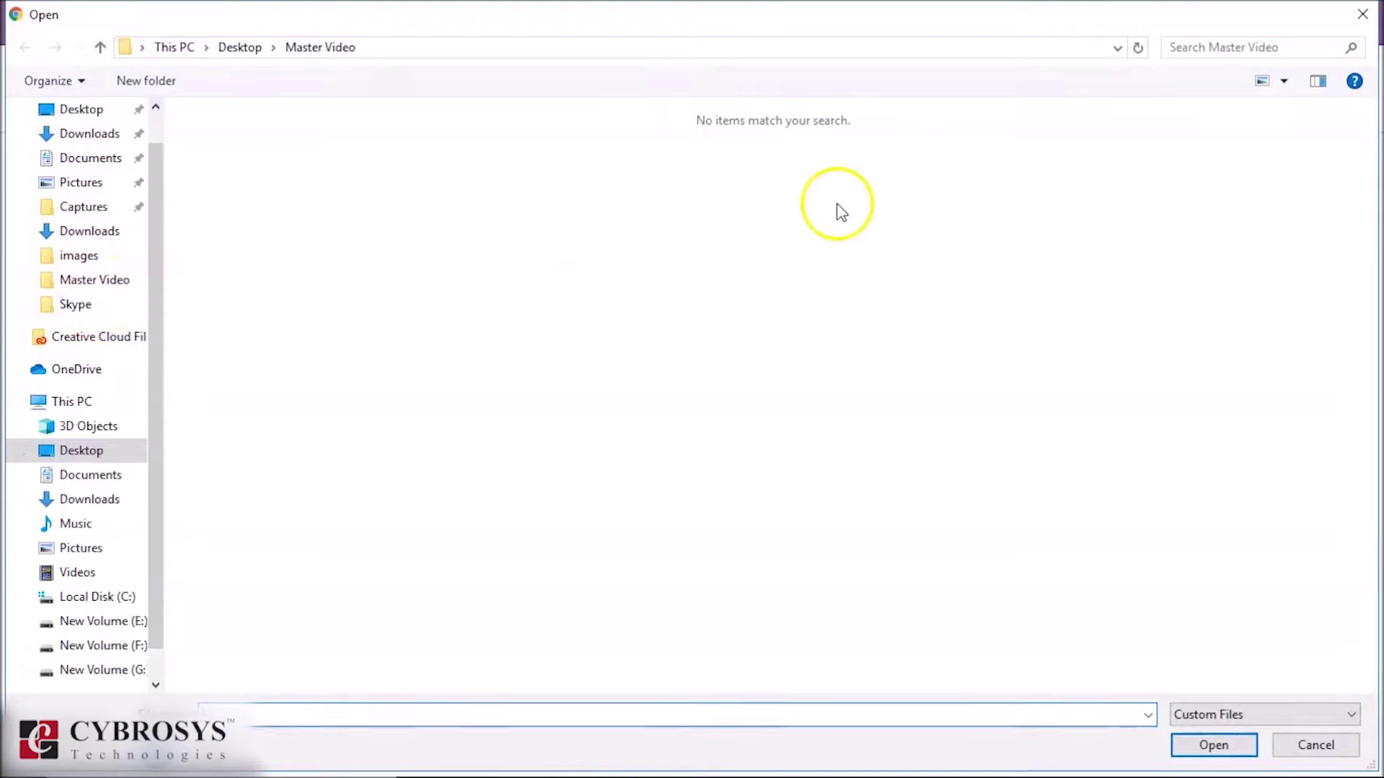
pyautogui.click(1362, 15)
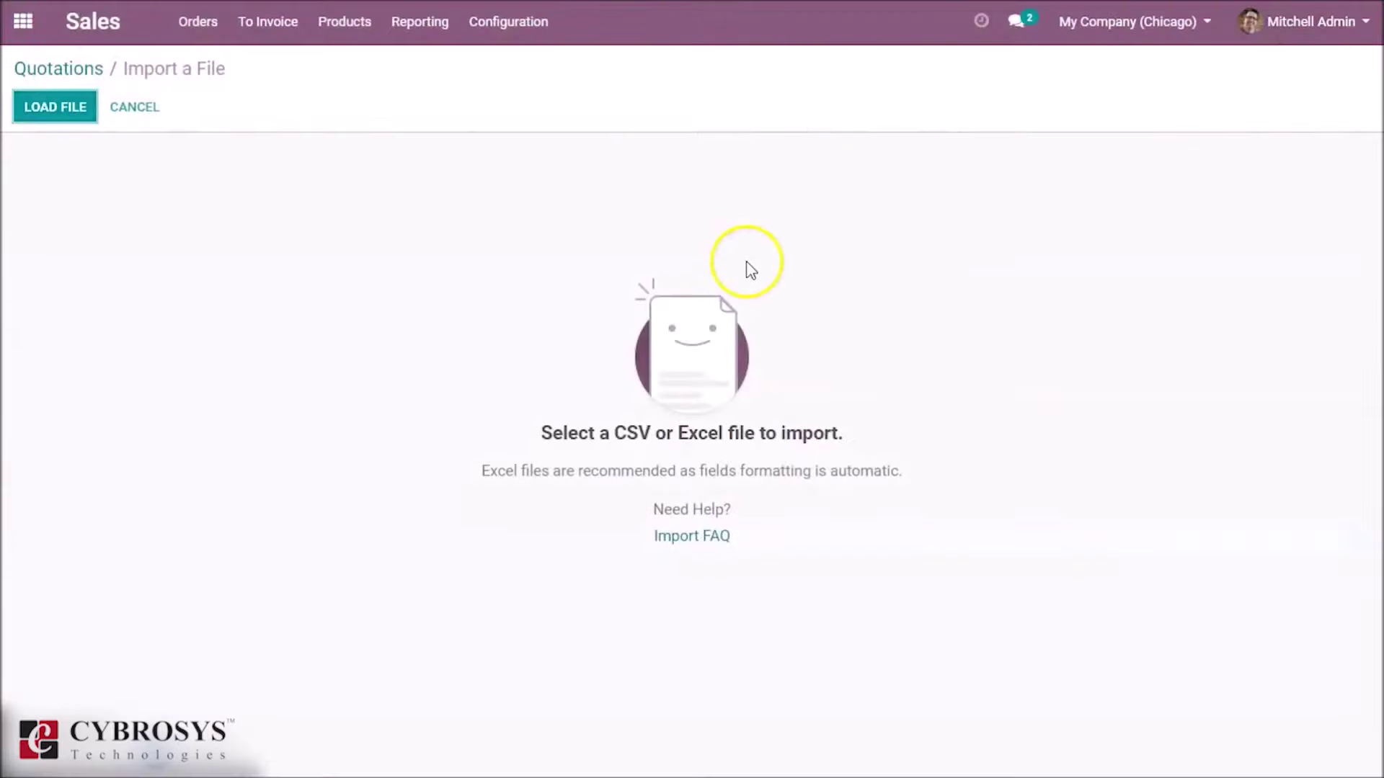
pyautogui.click(85, 69)
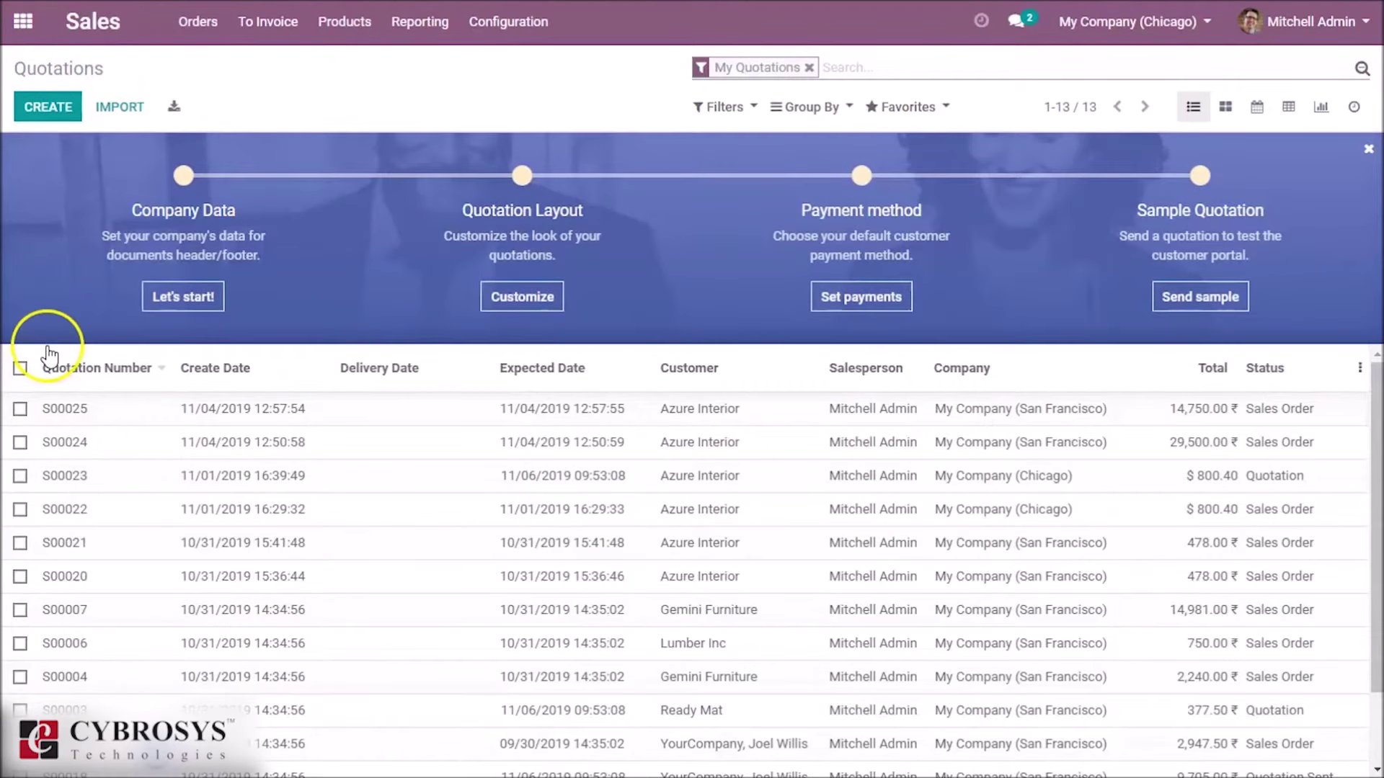
# - Select all listed quotations and review their export fields and formats without exporting
pyautogui.click(21, 369)
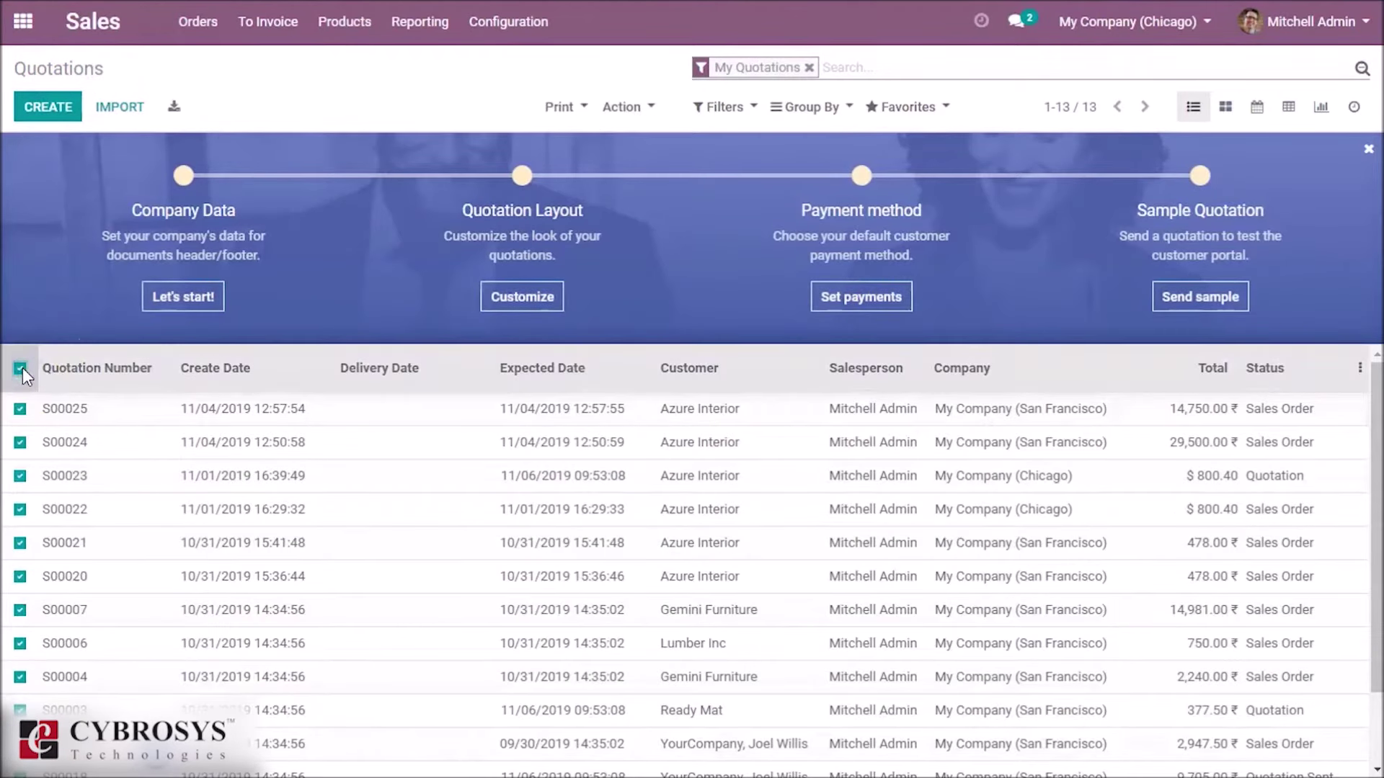
pyautogui.click(623, 107)
pyautogui.click(632, 139)
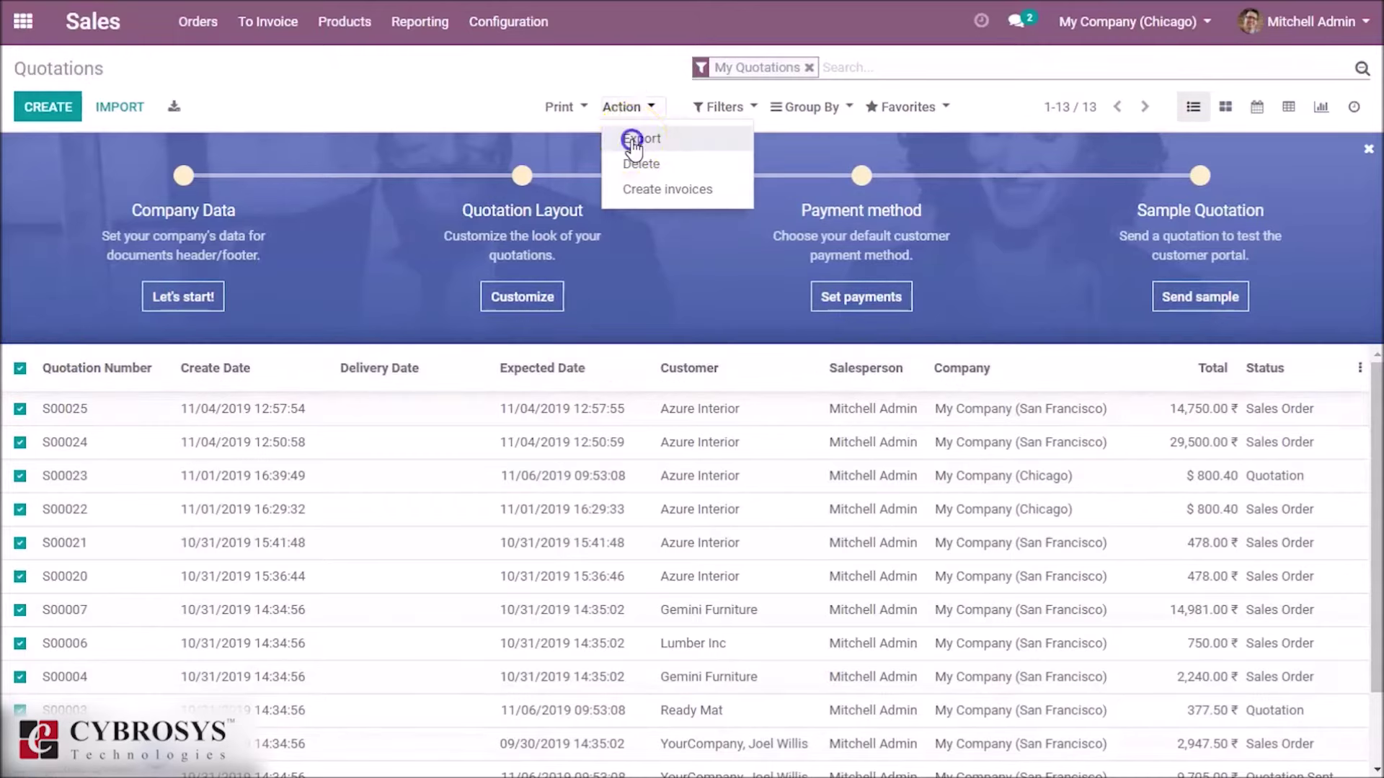
pyautogui.click(735, 521)
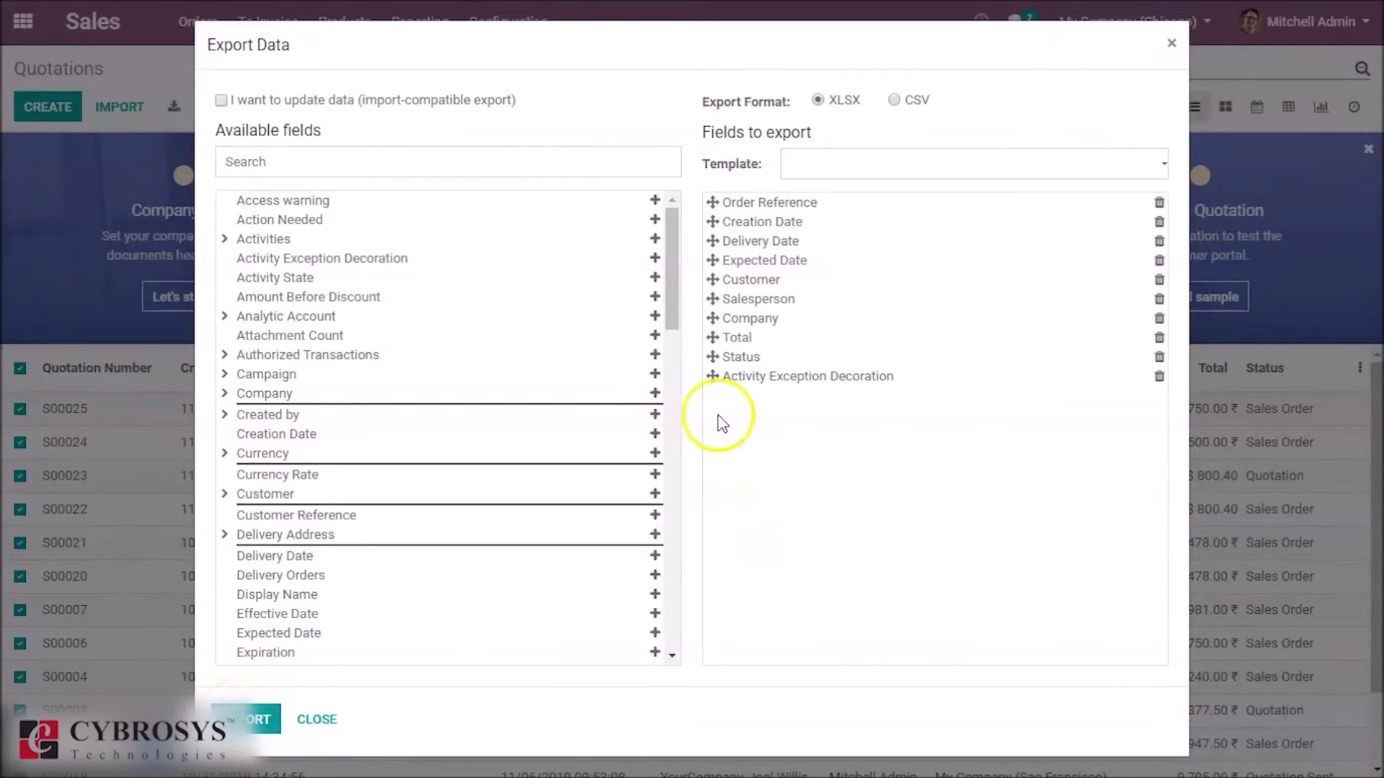
pyautogui.click(1171, 45)
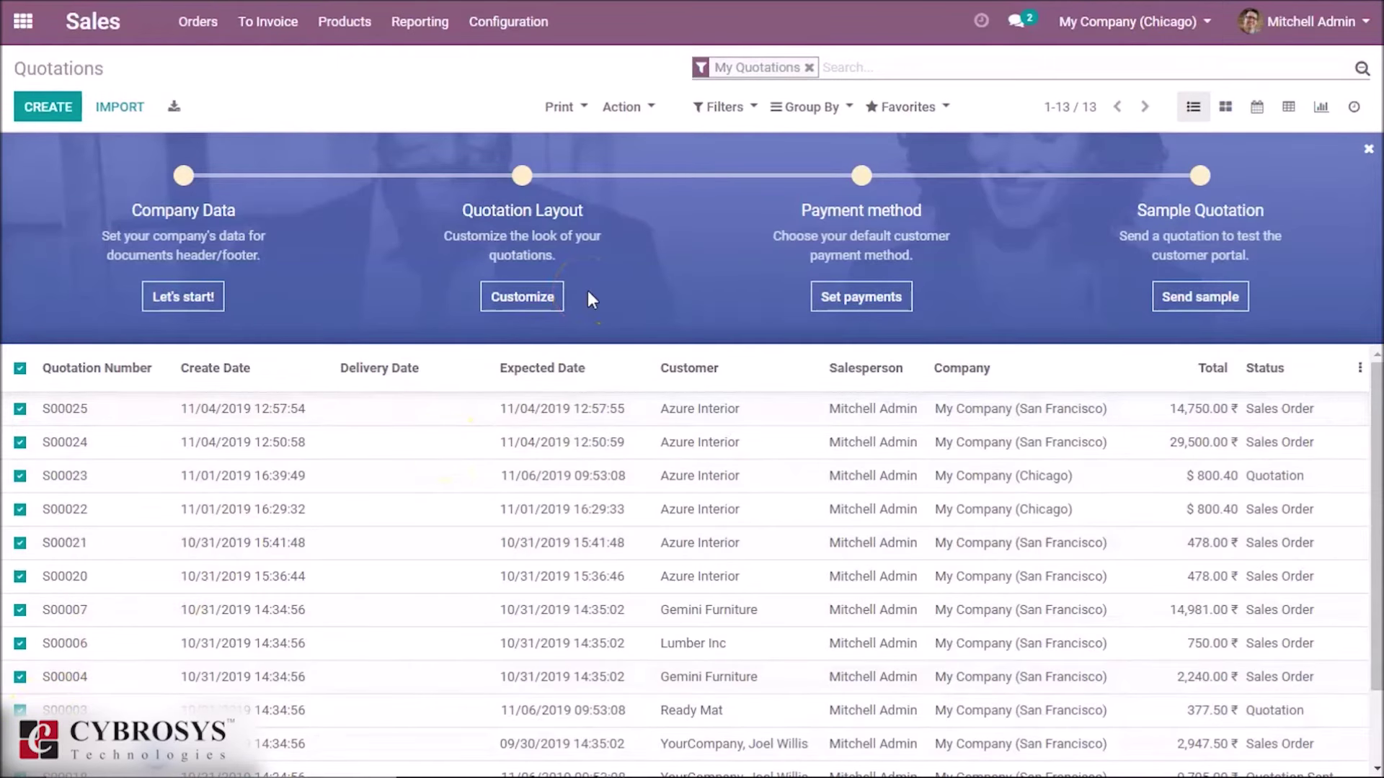
# - Review the available quotation filters, including the fields offered for a custom filter, without applying one
pyautogui.click(741, 111)
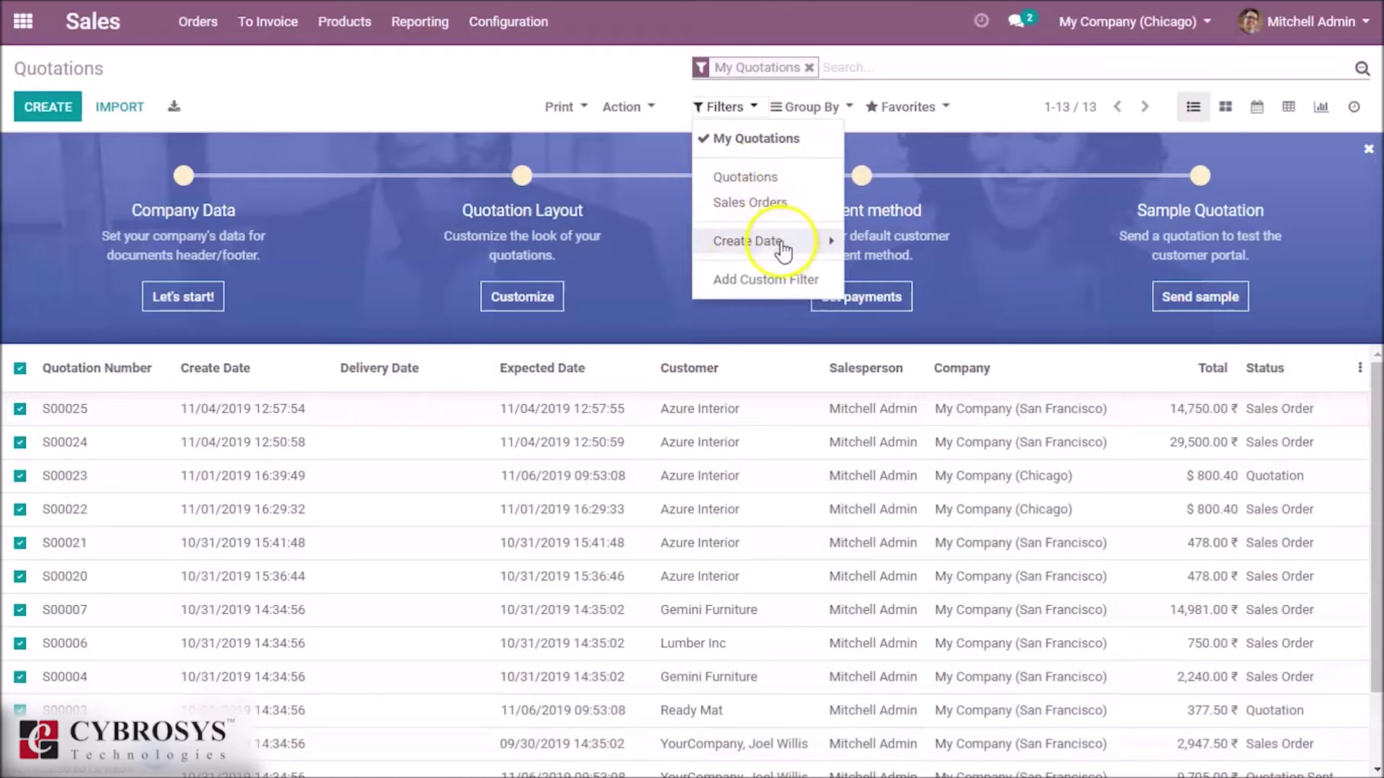
pyautogui.click(774, 284)
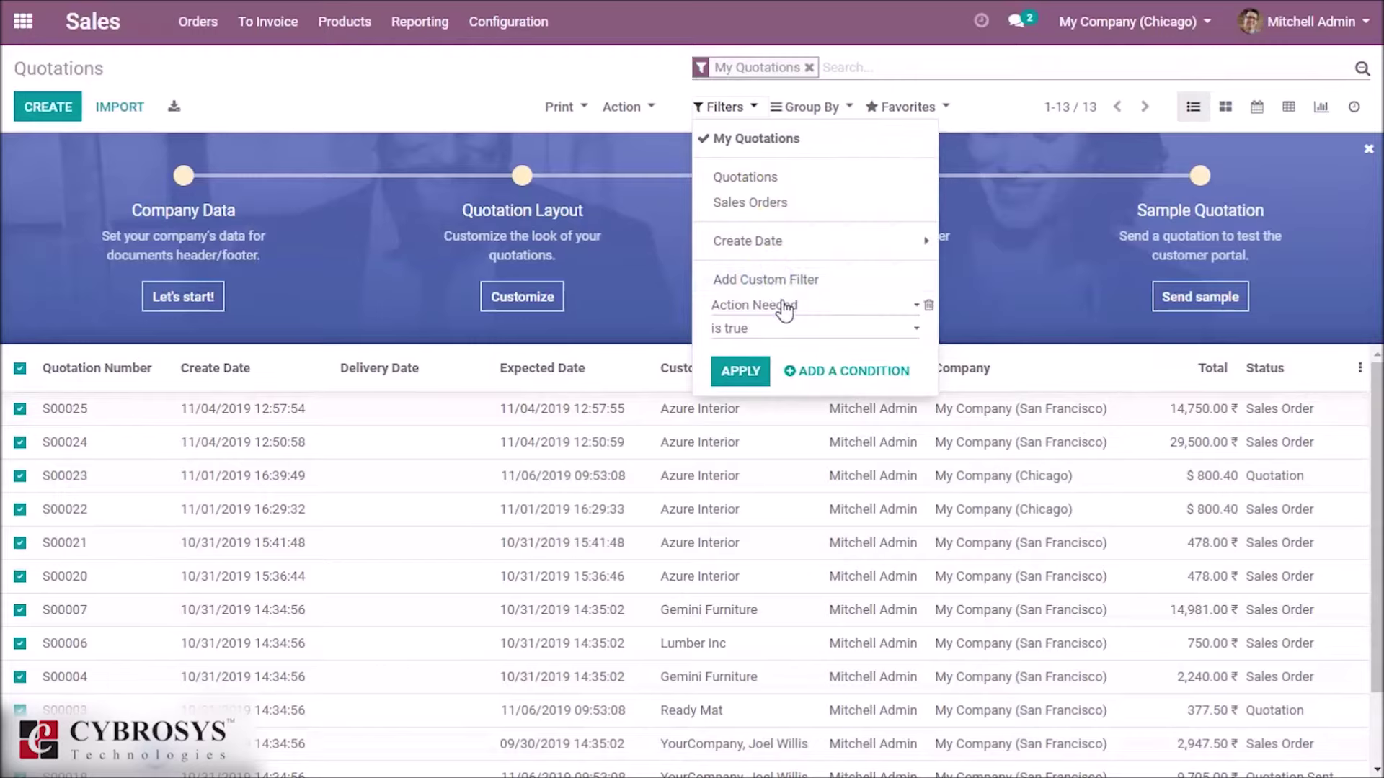
pyautogui.click(782, 305)
pyautogui.moveTo(905, 350); pyautogui.dragTo(905, 296)
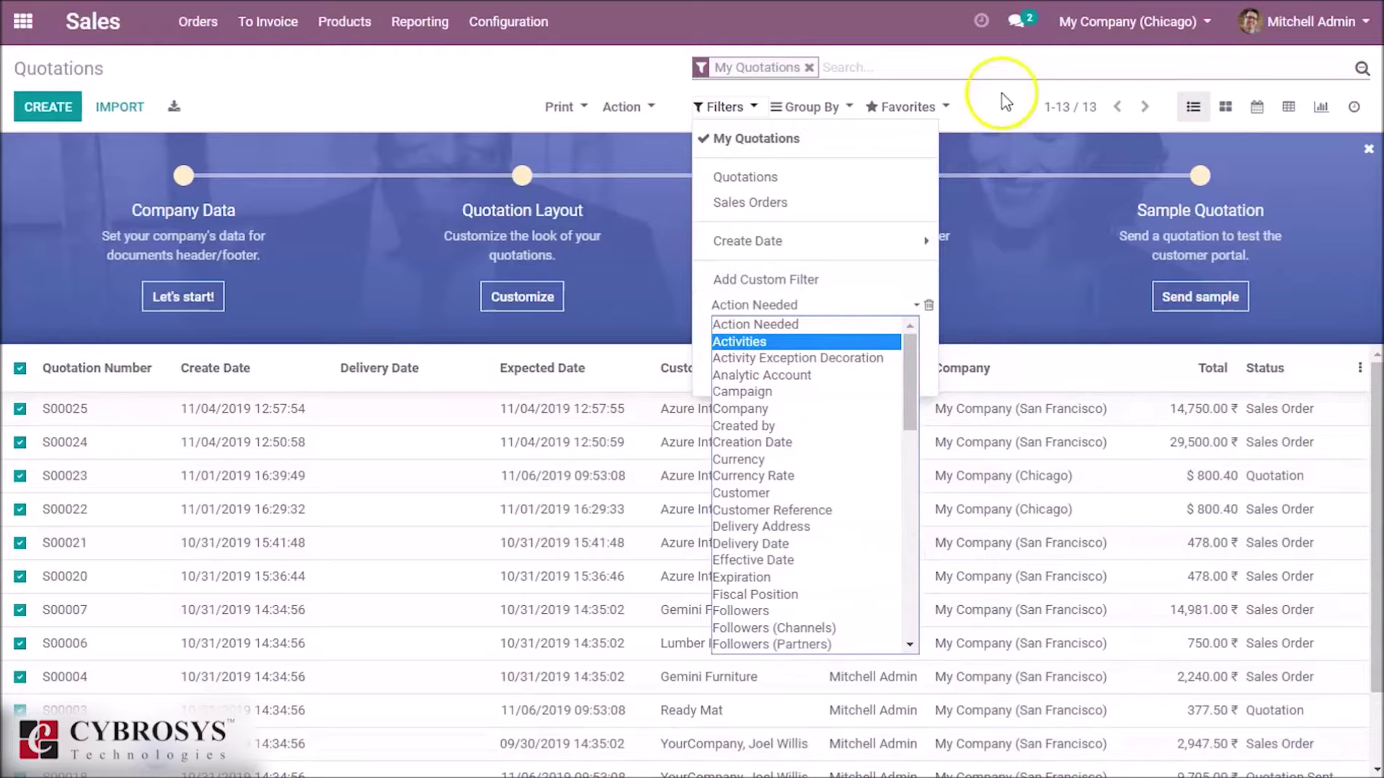
pyautogui.click(966, 107)
# - Review the grouping choices and the saved-search option for the quotations list without applying them
pyautogui.click(813, 105)
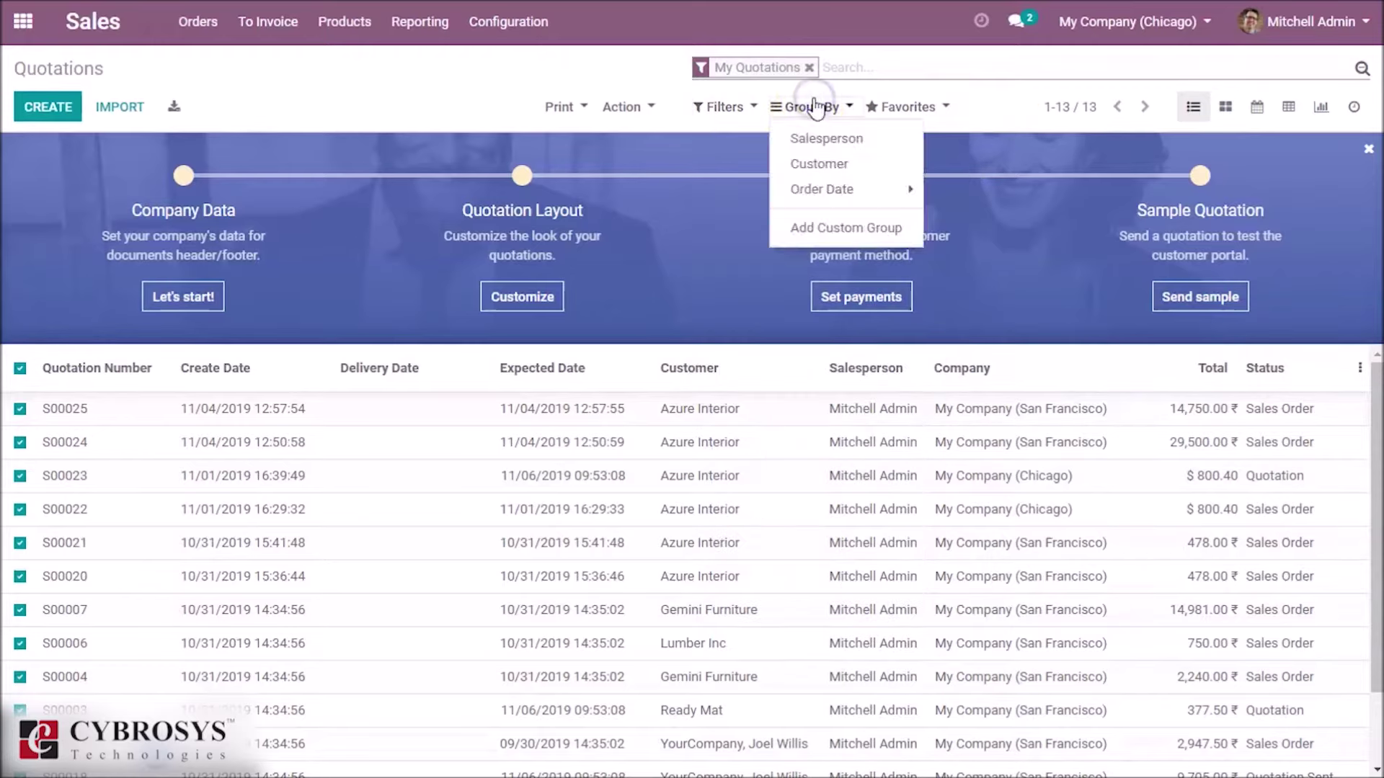
pyautogui.click(826, 144)
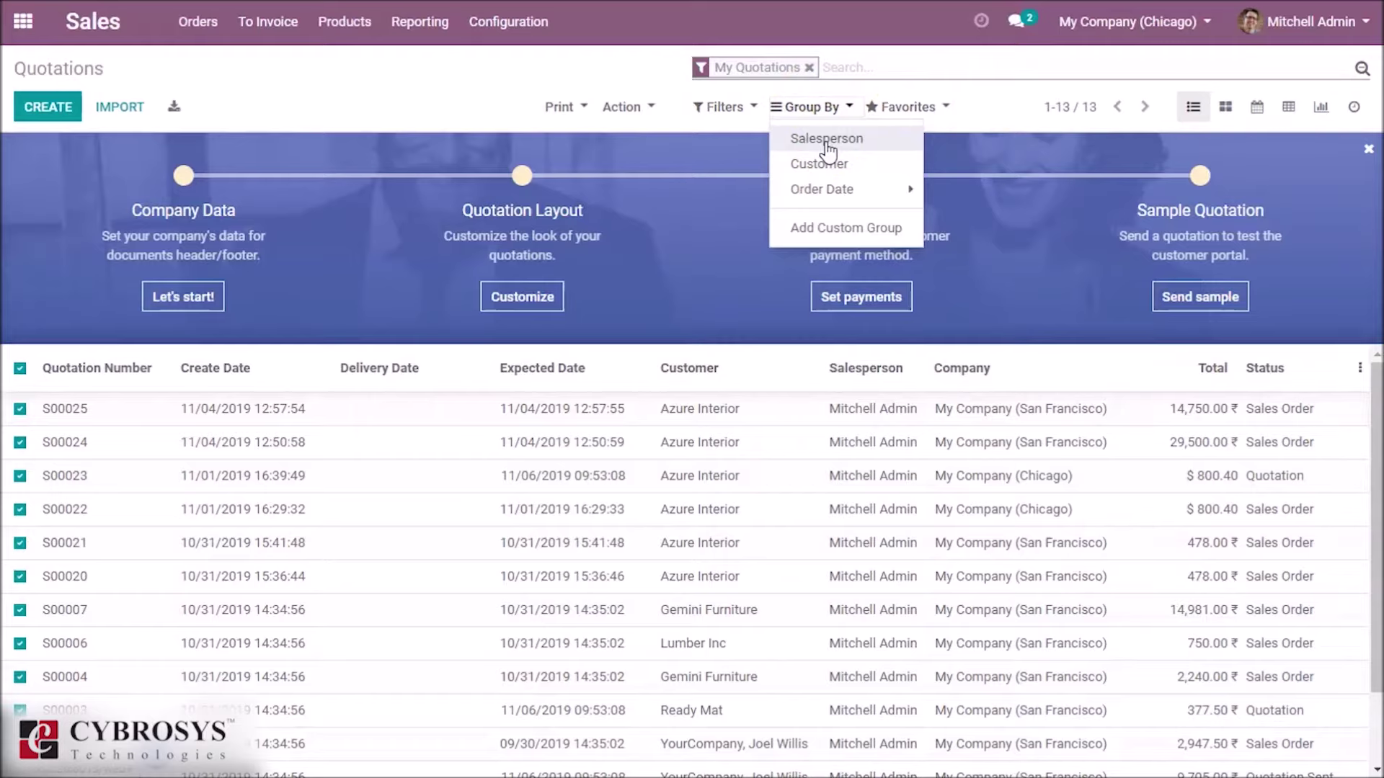
pyautogui.click(832, 168)
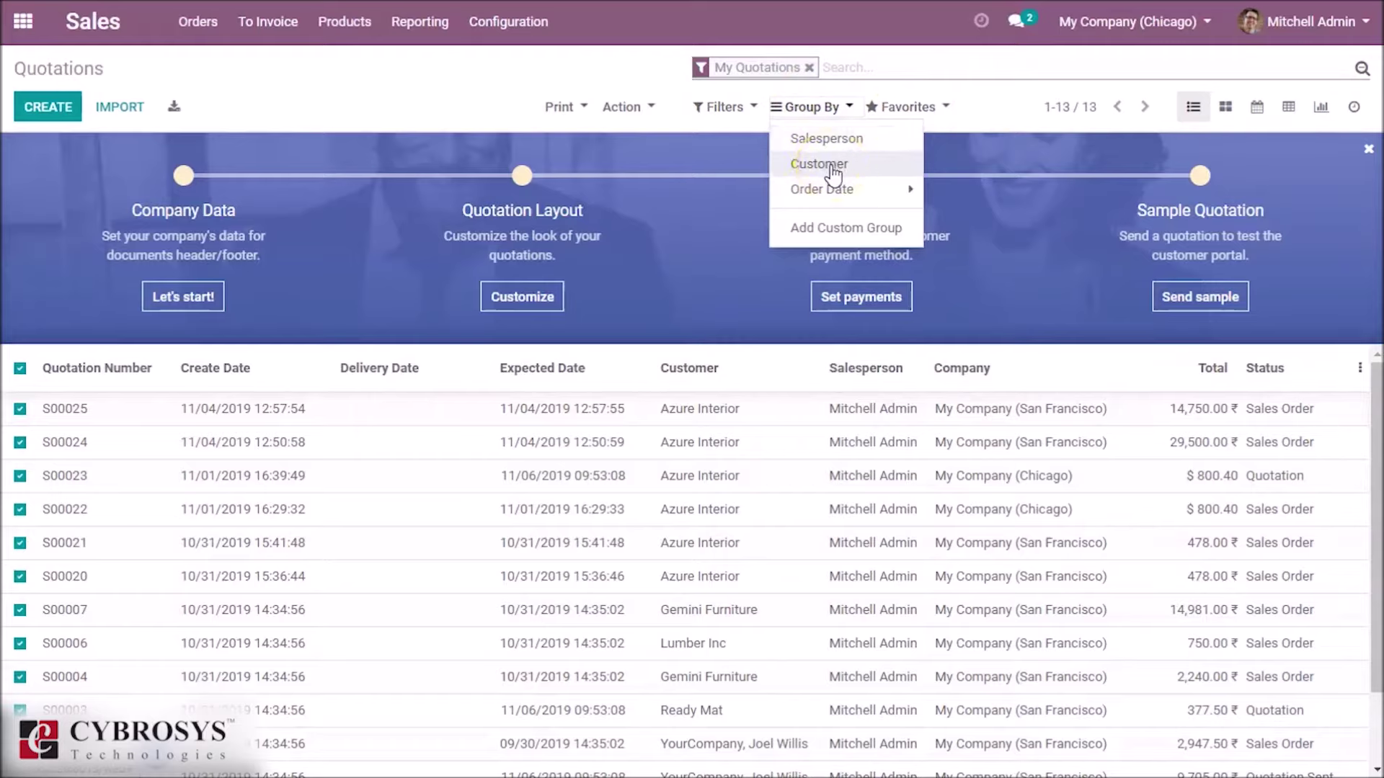
pyautogui.click(852, 175)
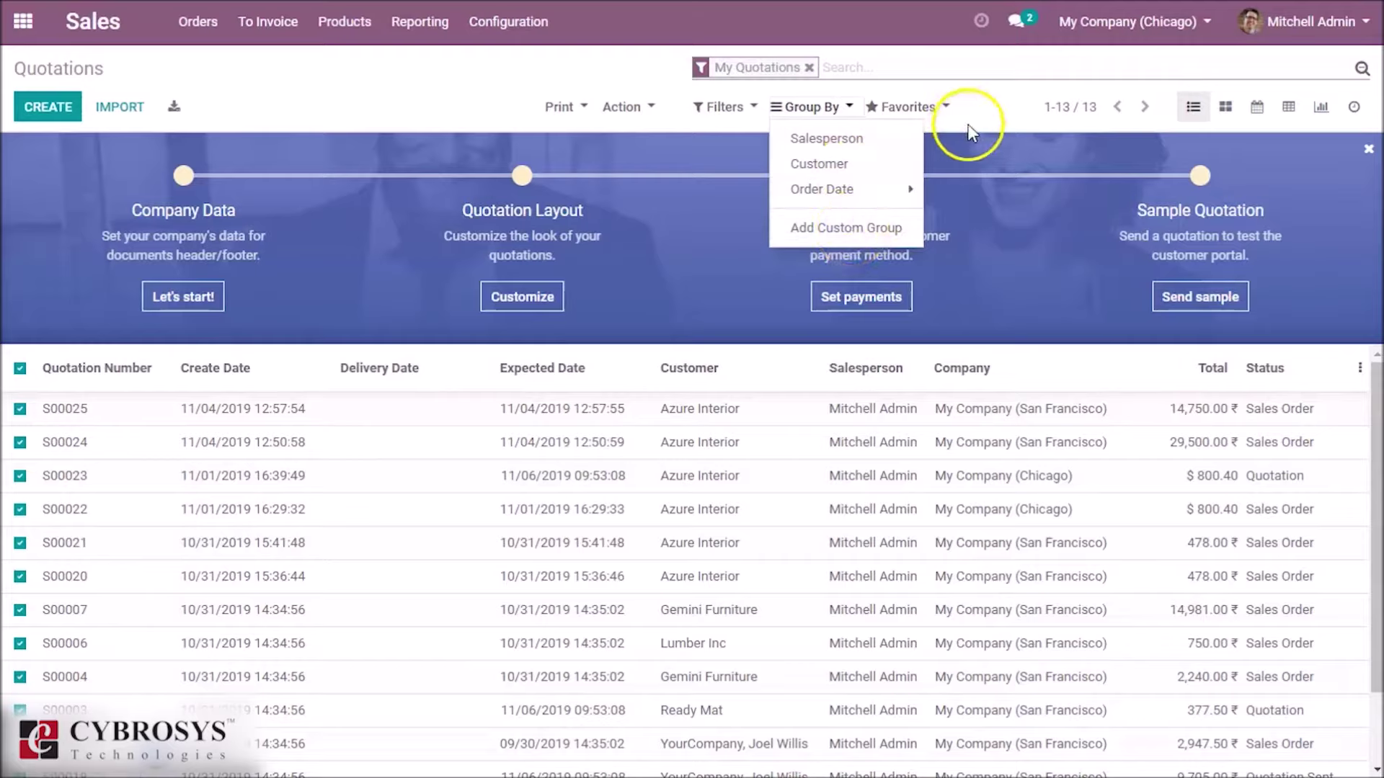
pyautogui.click(944, 107)
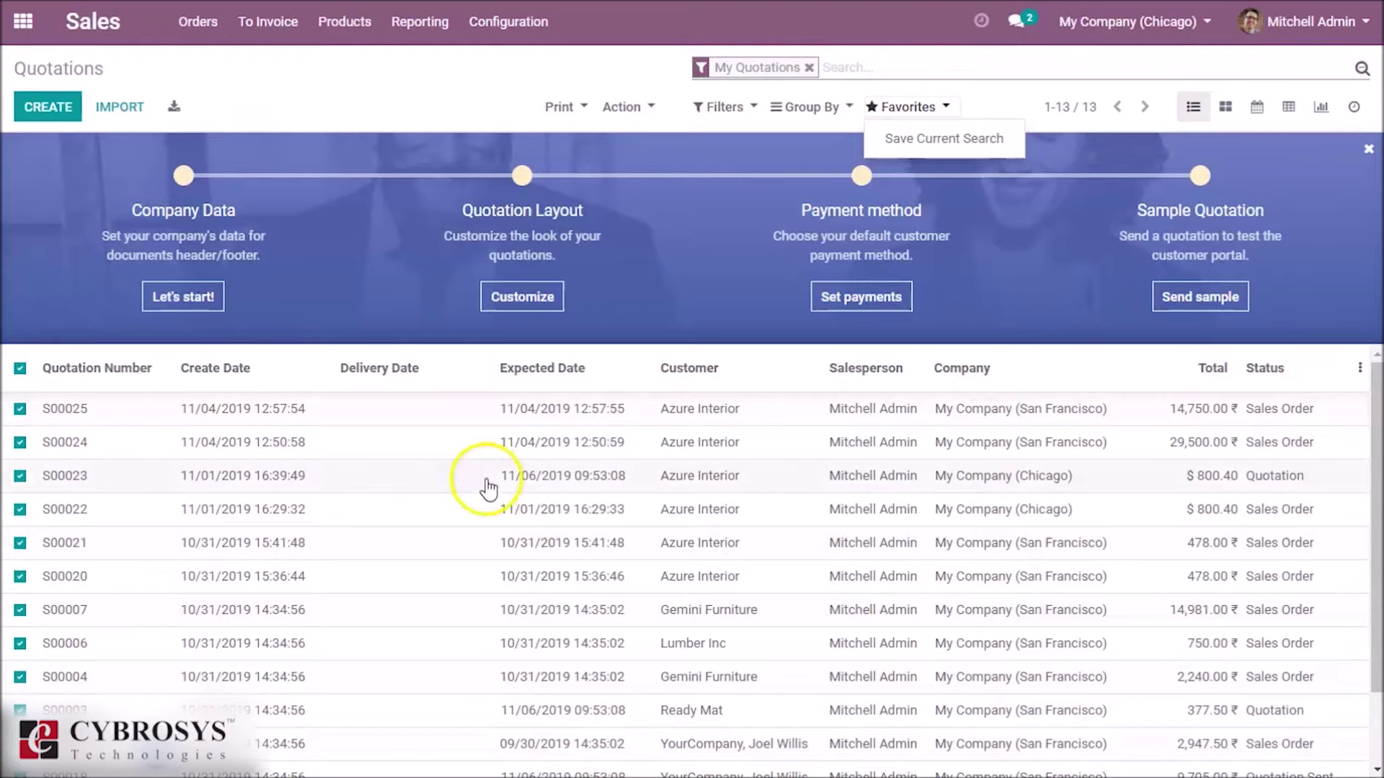
pyautogui.click(921, 109)
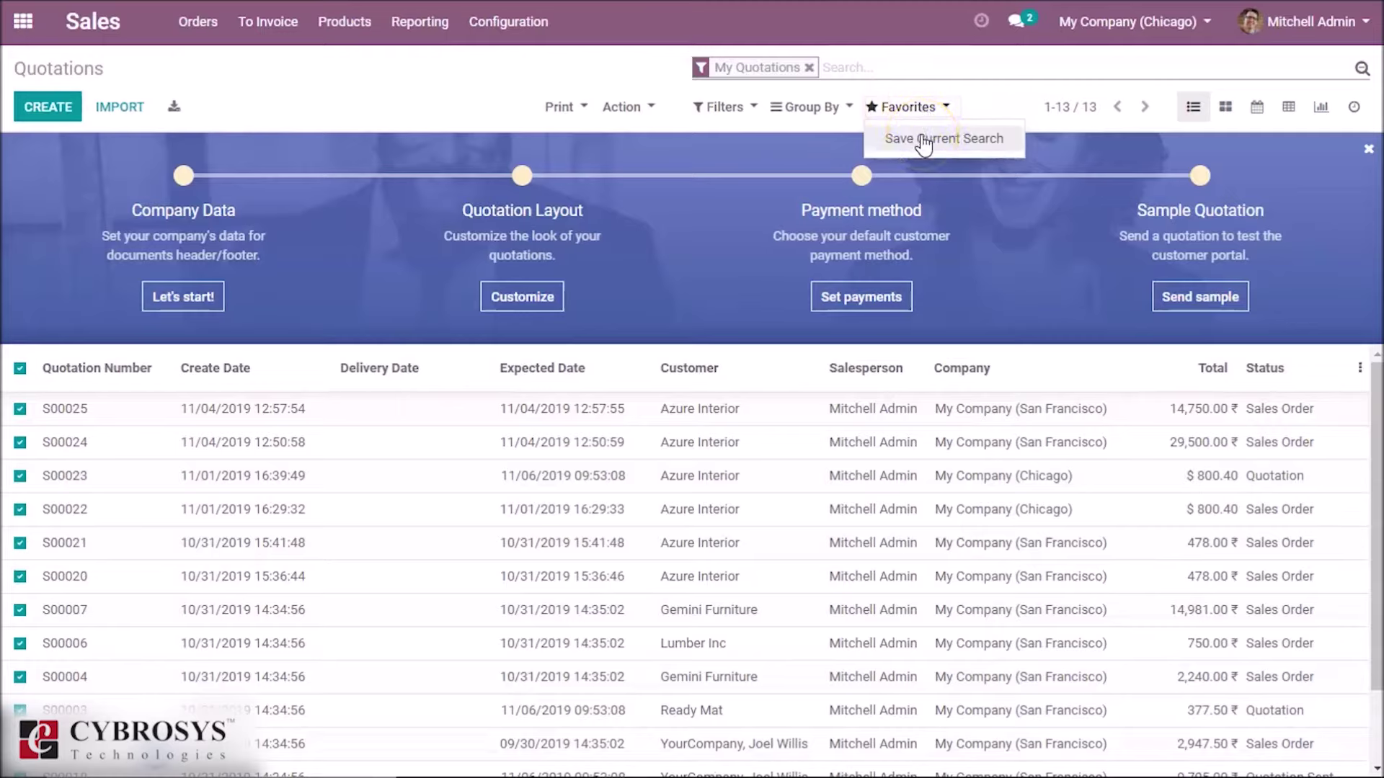
pyautogui.click(514, 80)
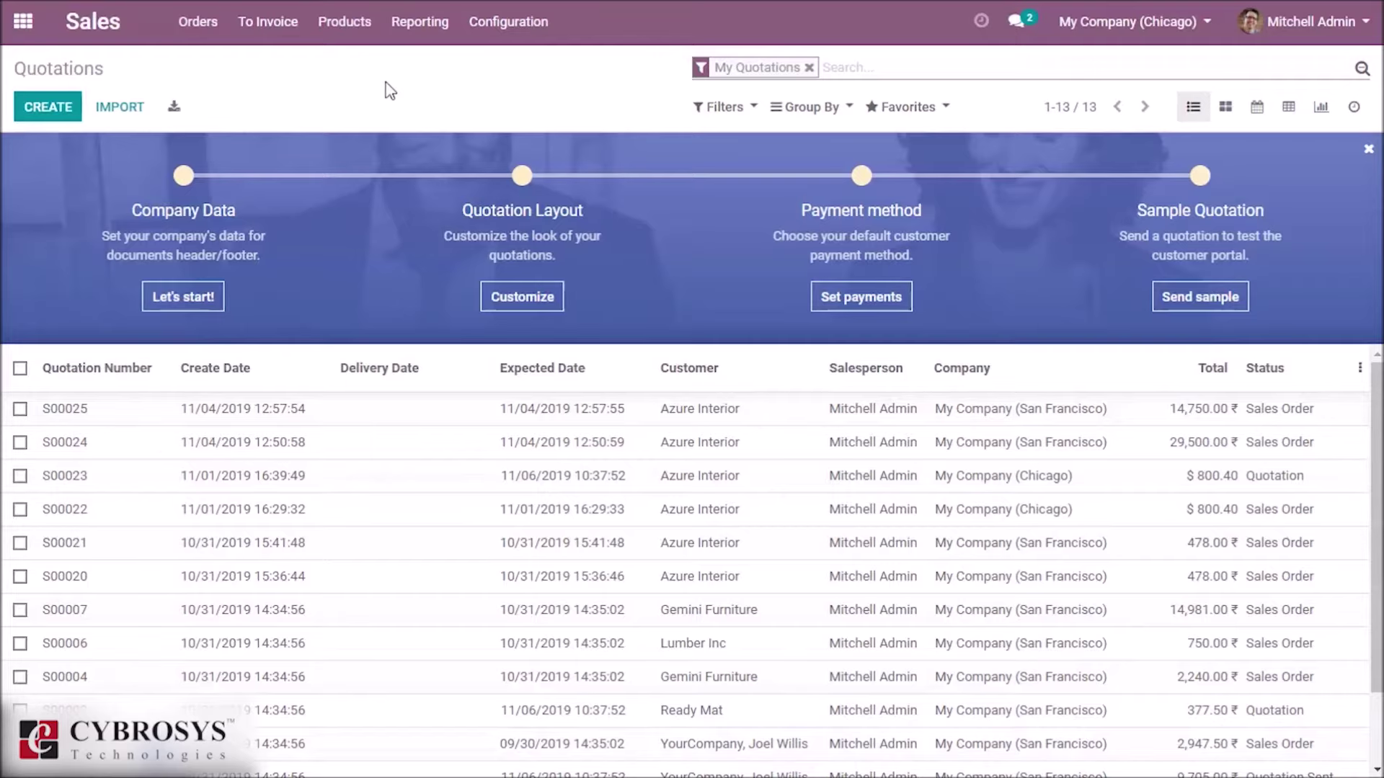
# - Create a new quotation for the customer Azure Interior based on the "demo quotation" template
pyautogui.click(72, 114)
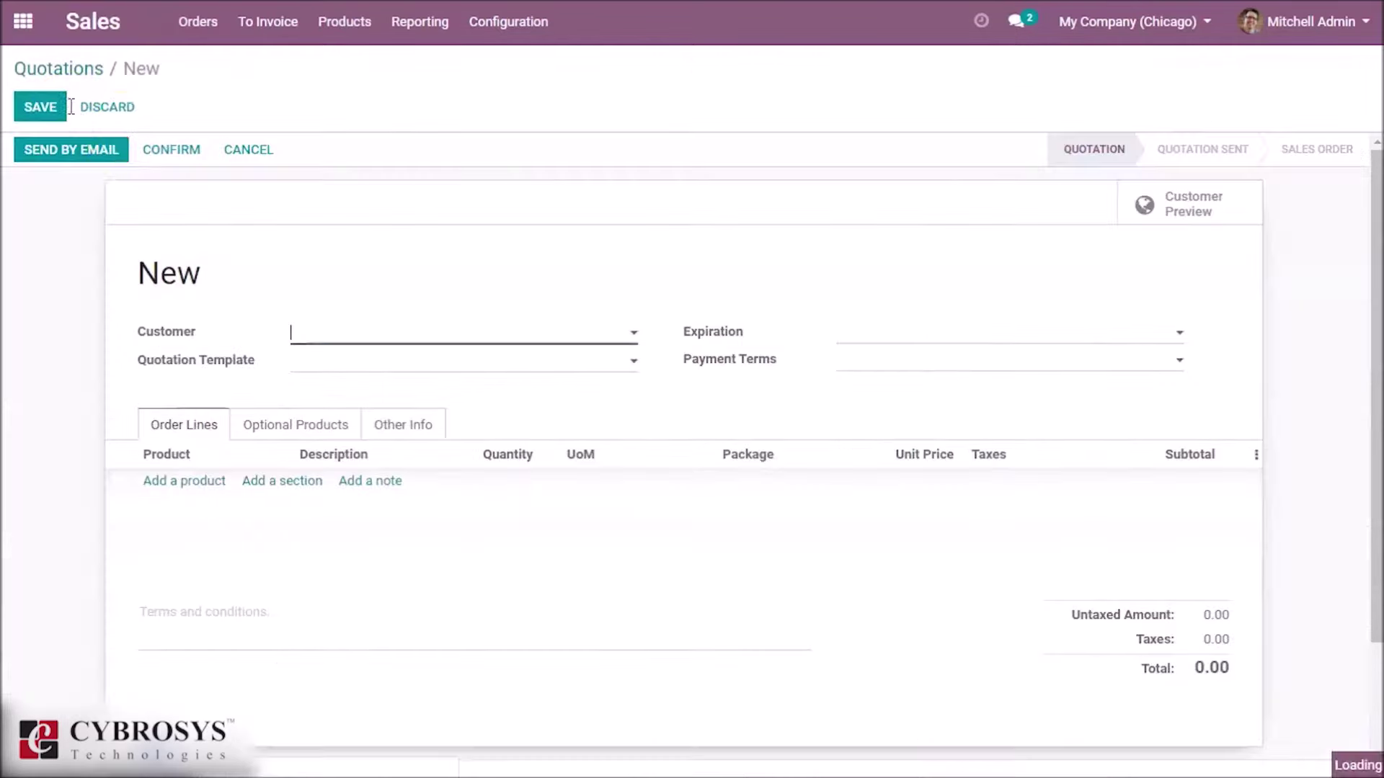
pyautogui.click(451, 341)
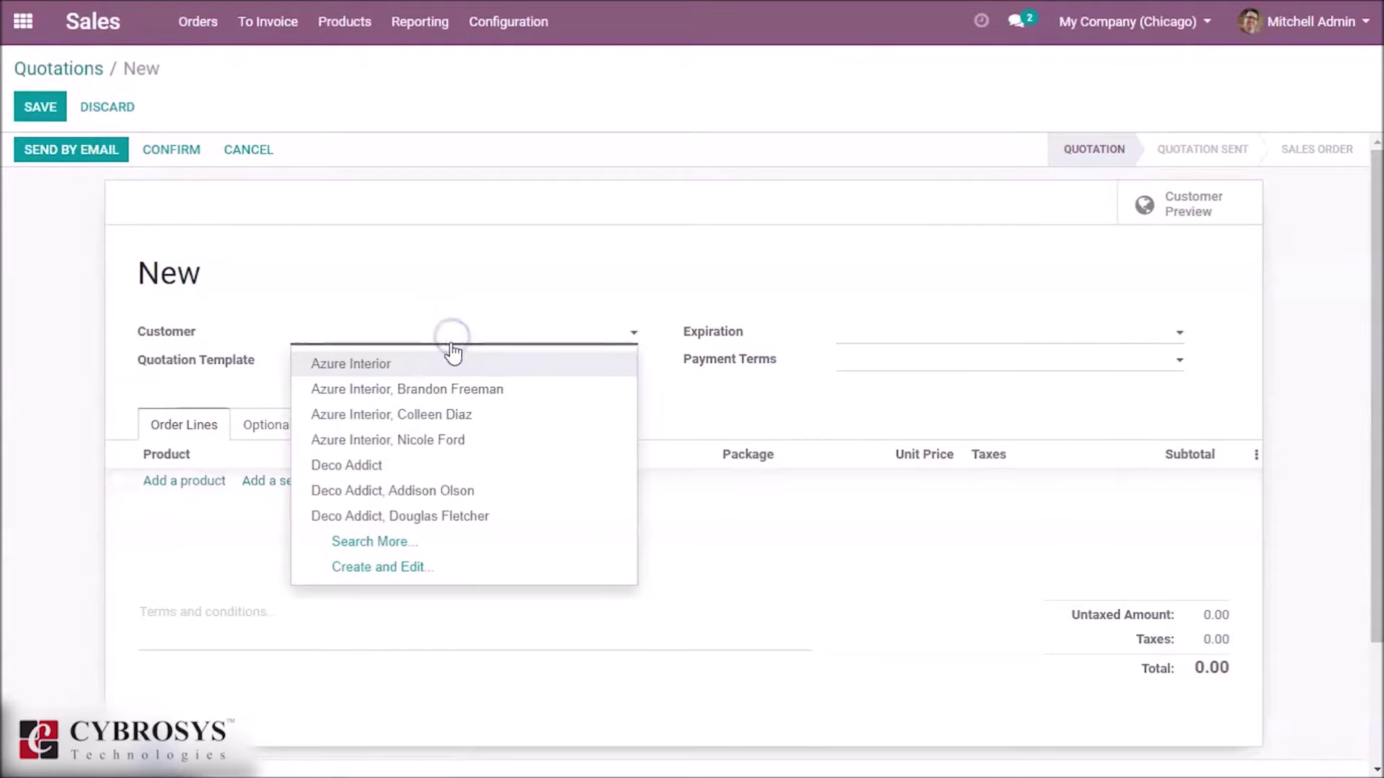
pyautogui.click(446, 374)
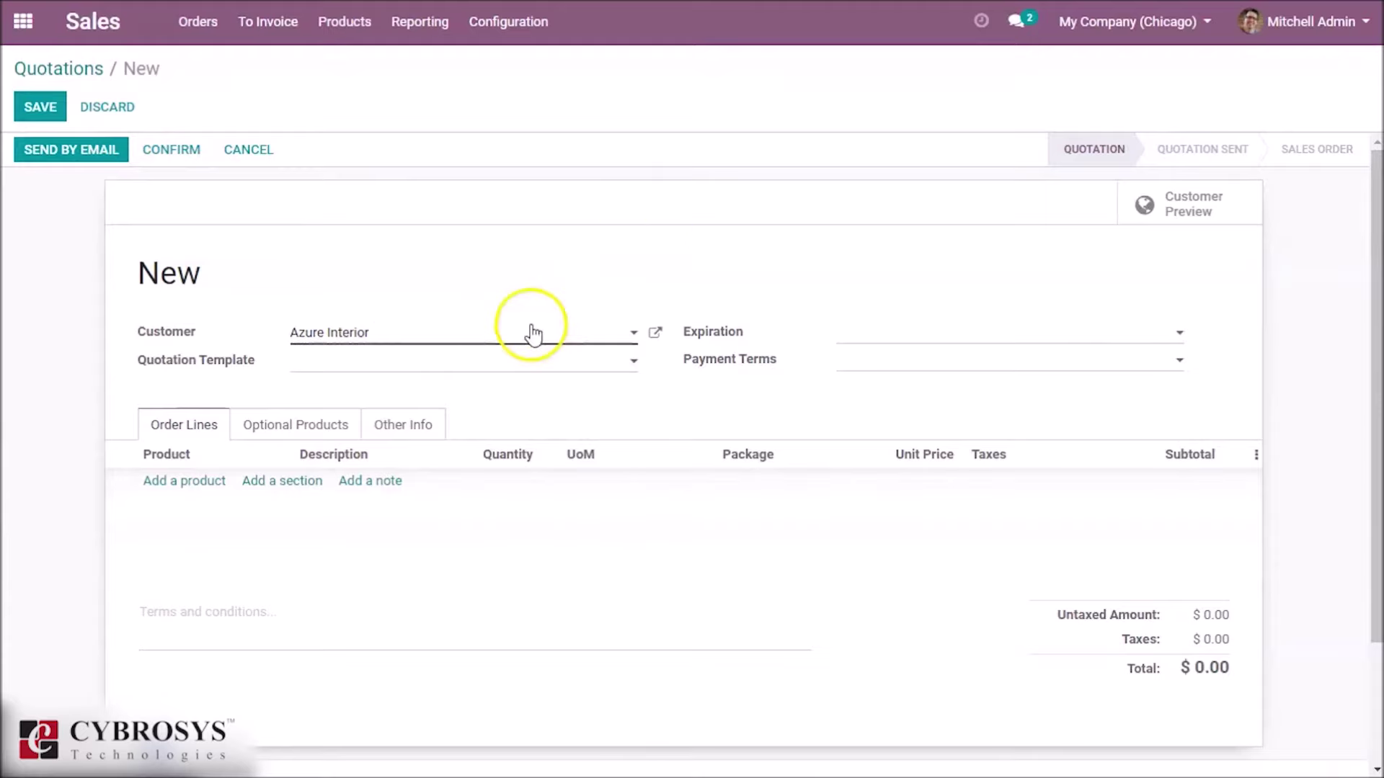
pyautogui.click(481, 360)
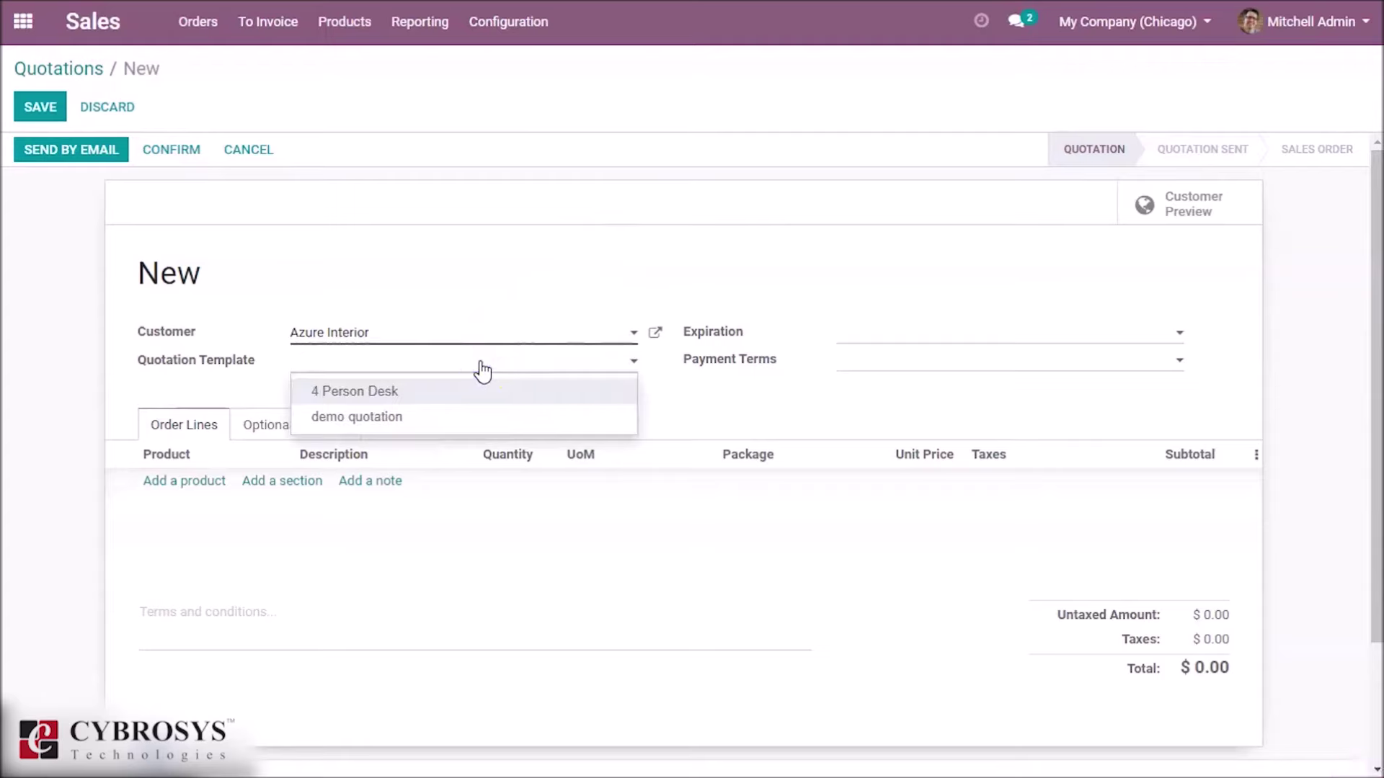
pyautogui.click(539, 255)
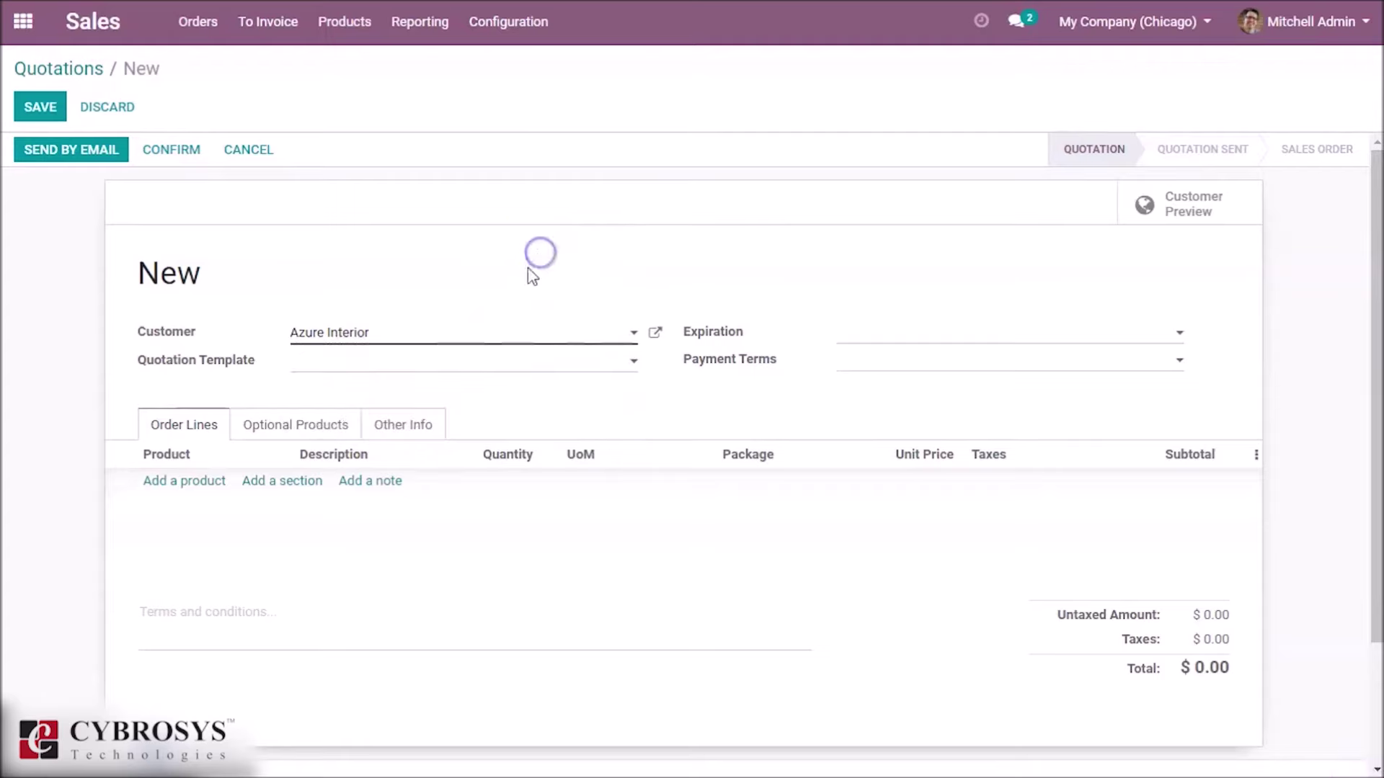
pyautogui.click(396, 360)
pyautogui.click(366, 423)
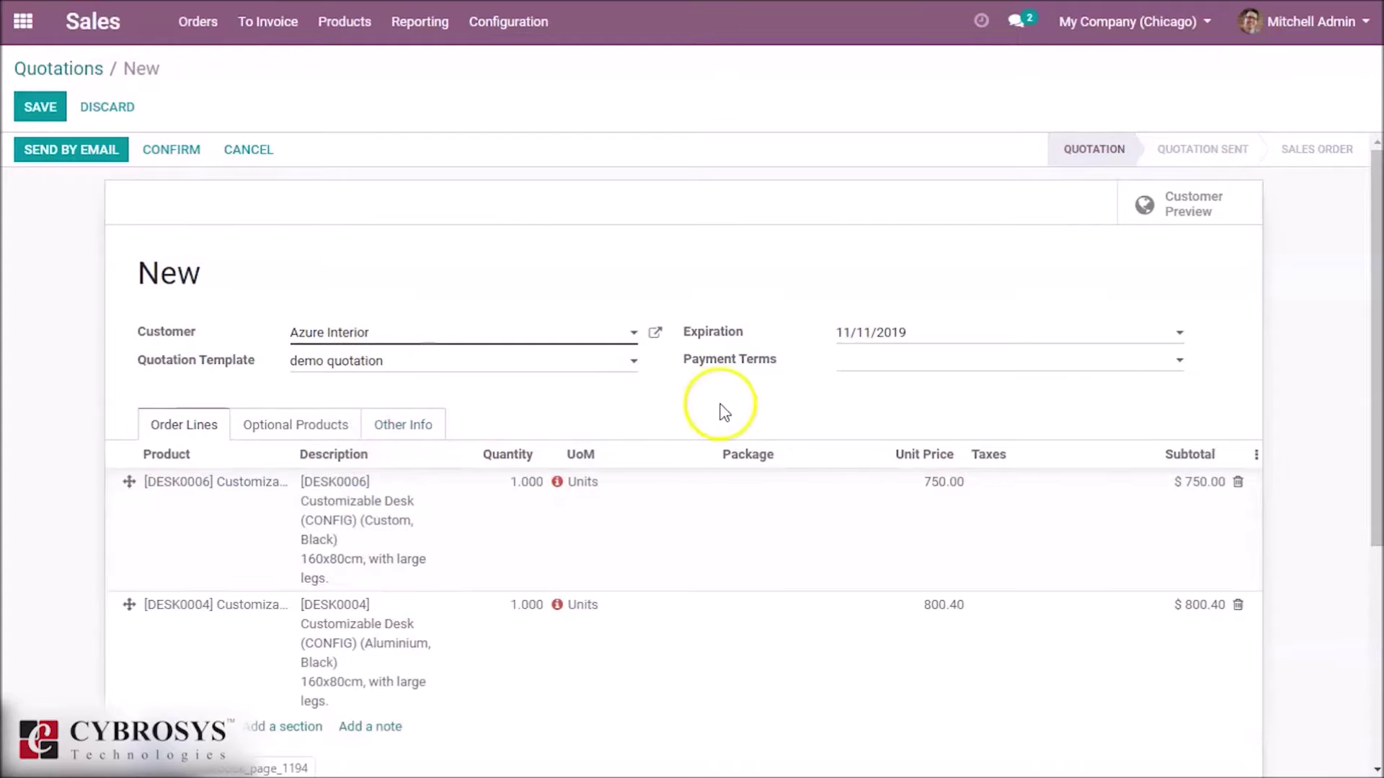
# - Look over the order lines filled in from the template and set the payment terms to 15 Days
pyautogui.moveTo(1377, 315); pyautogui.dragTo(1376, 414)
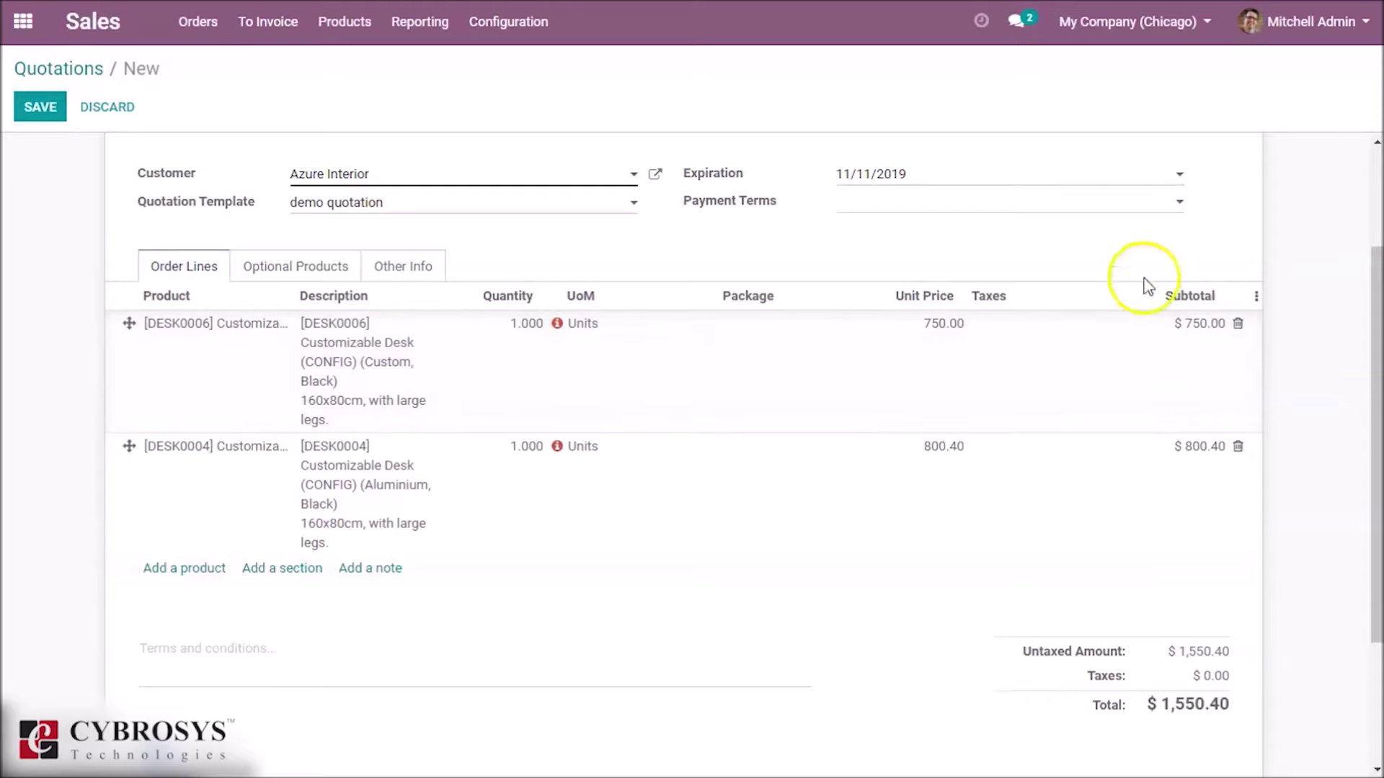
pyautogui.moveTo(1374, 386); pyautogui.dragTo(1378, 285)
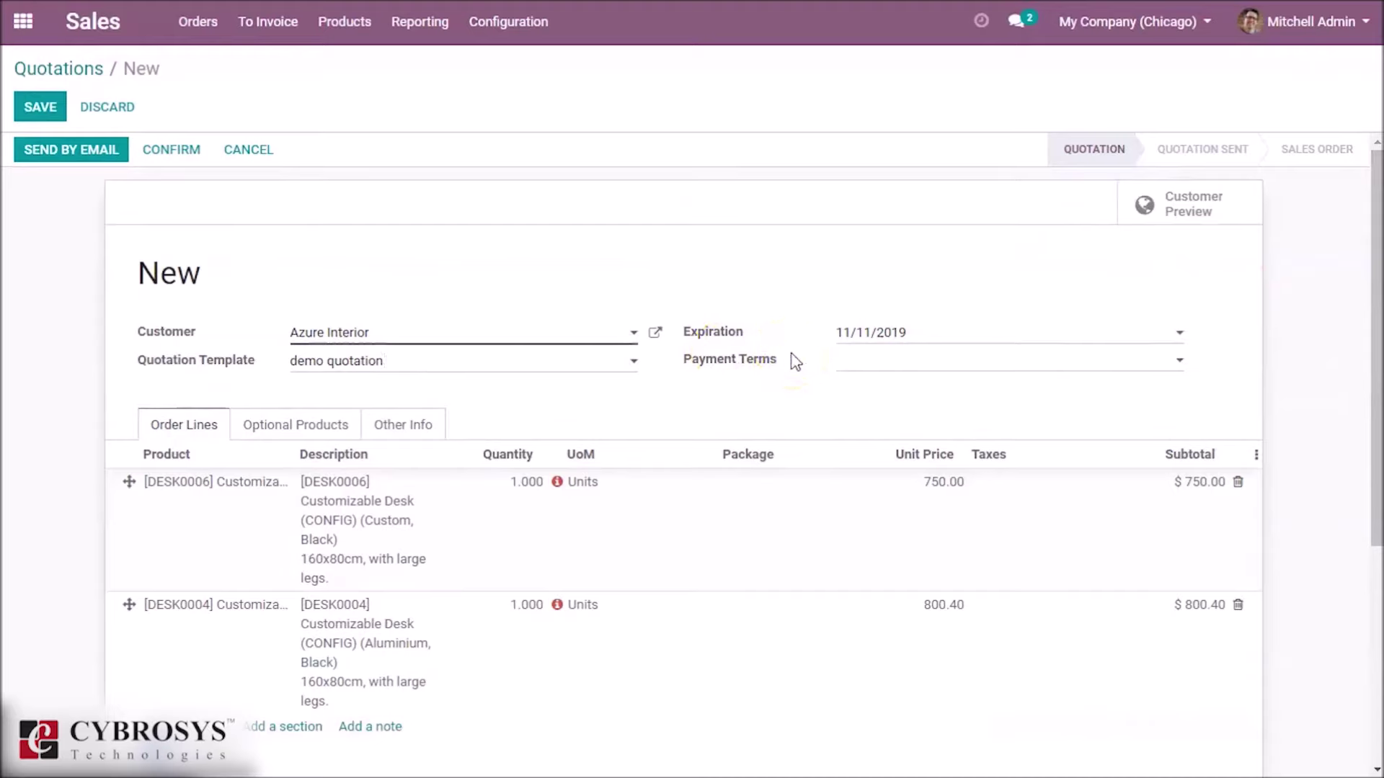
pyautogui.click(891, 363)
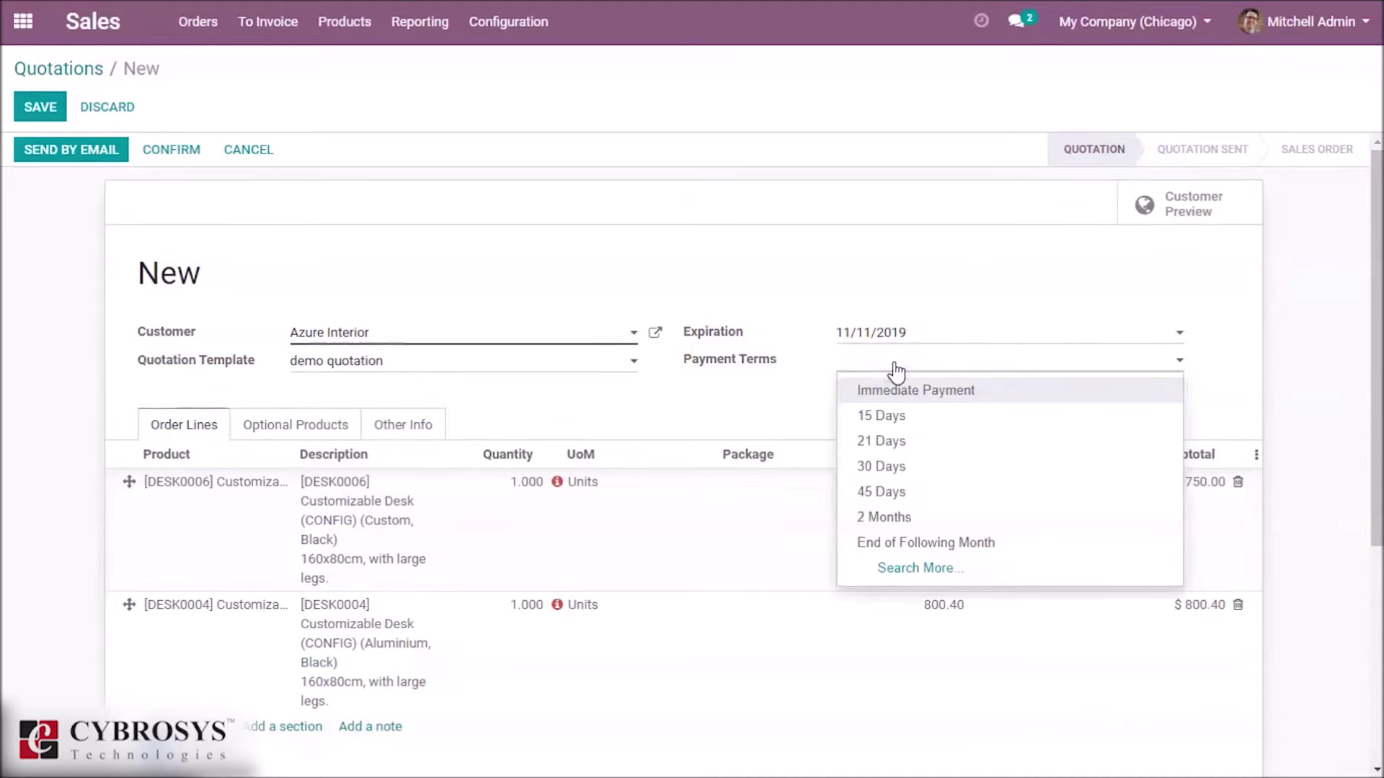
pyautogui.click(894, 420)
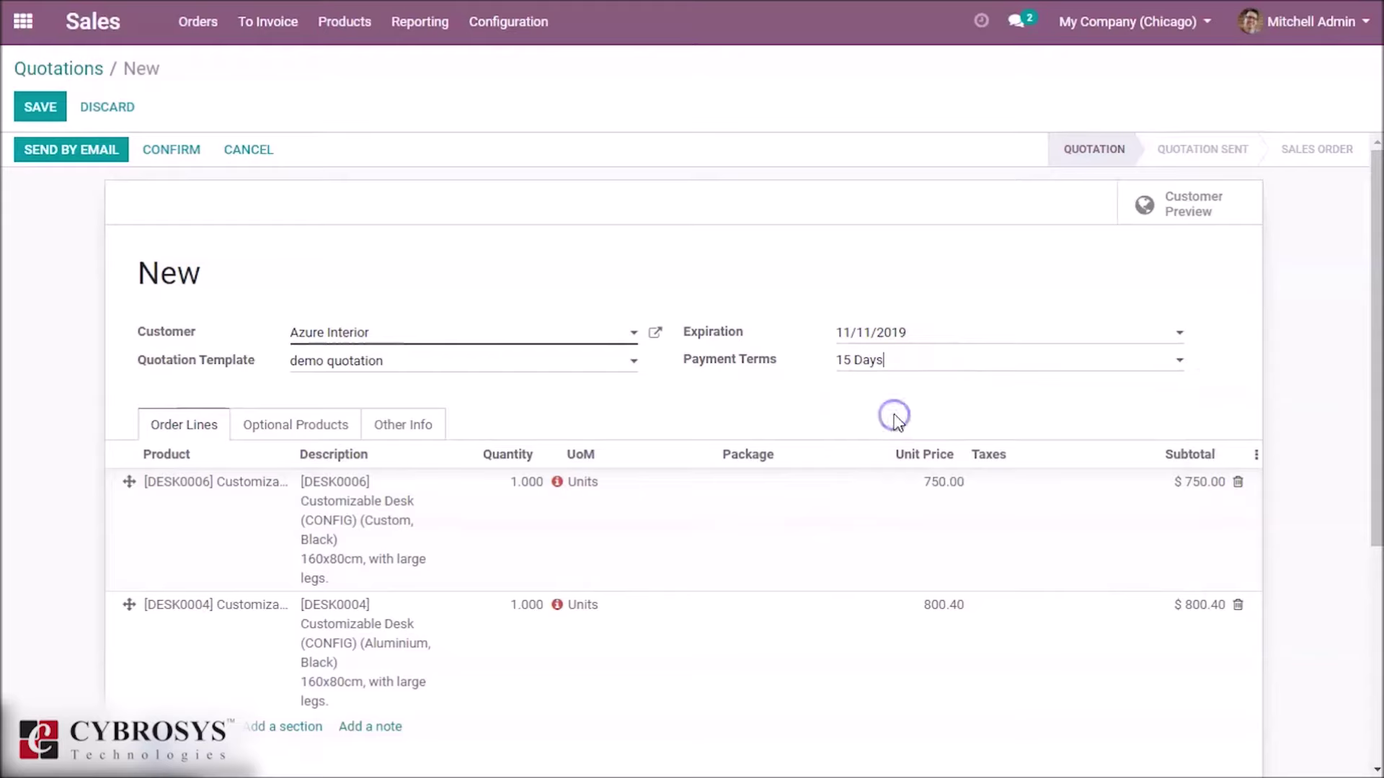
# - Review the quotation's optional products, order lines, totals and message log without changing them
pyautogui.moveTo(1374, 340)
pyautogui.mouseDown()
pyautogui.moveTo(1376, 484)
pyautogui.moveTo(1376, 355)
pyautogui.mouseUp()
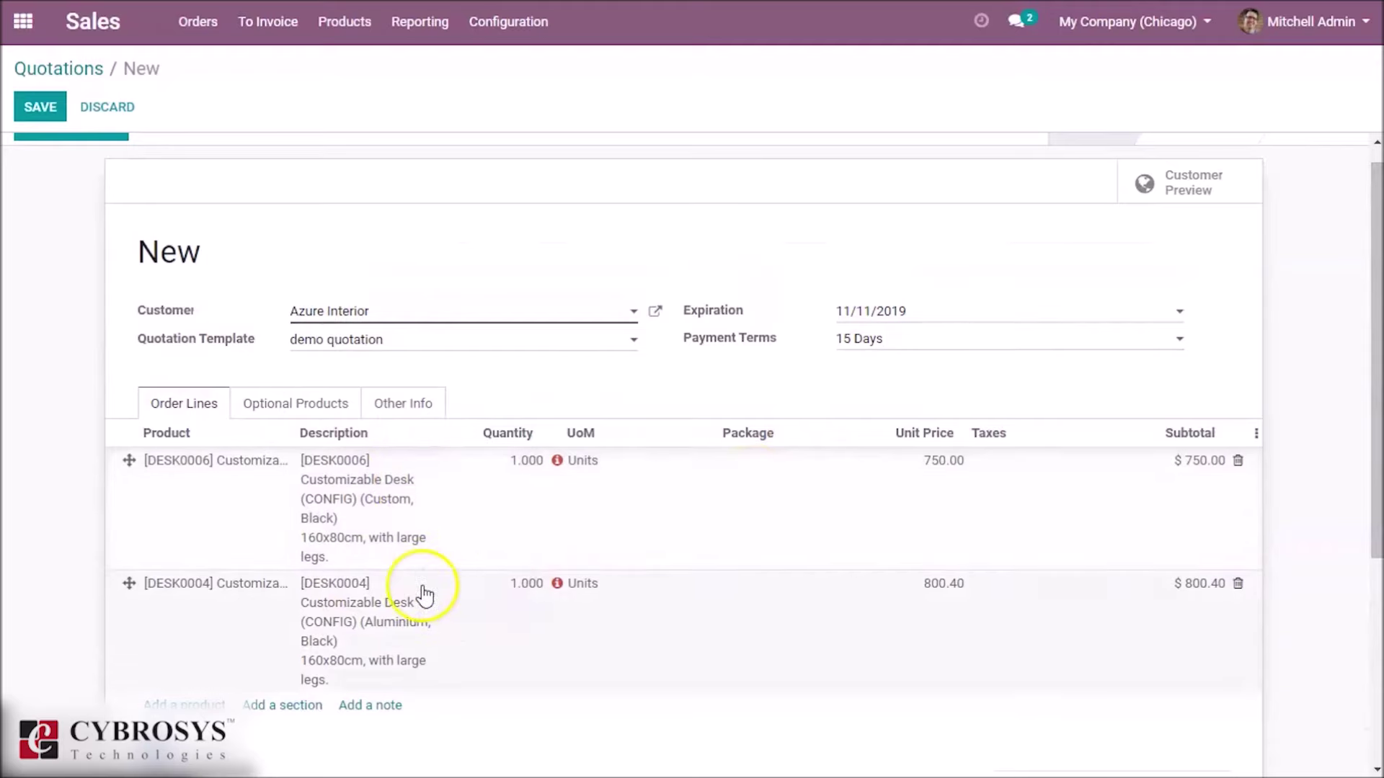
pyautogui.click(297, 402)
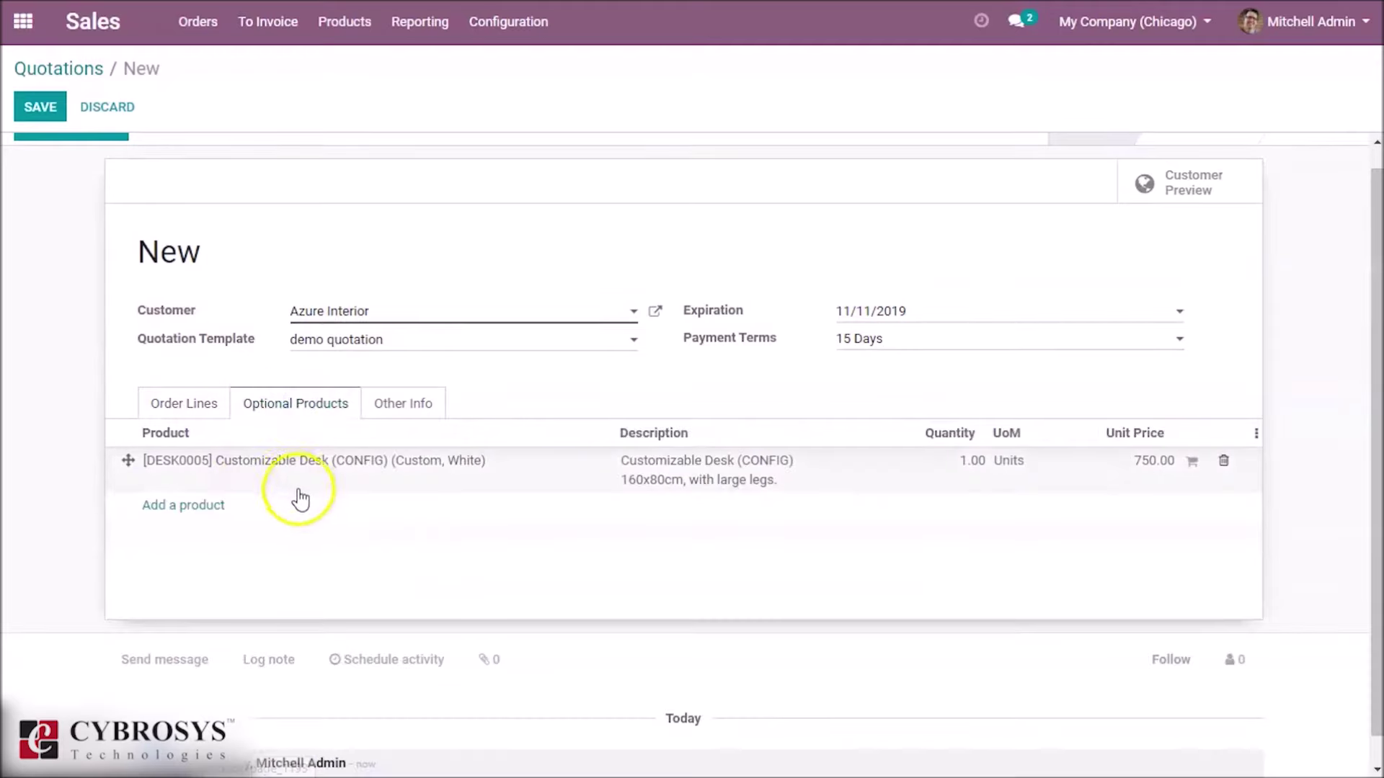
pyautogui.click(191, 408)
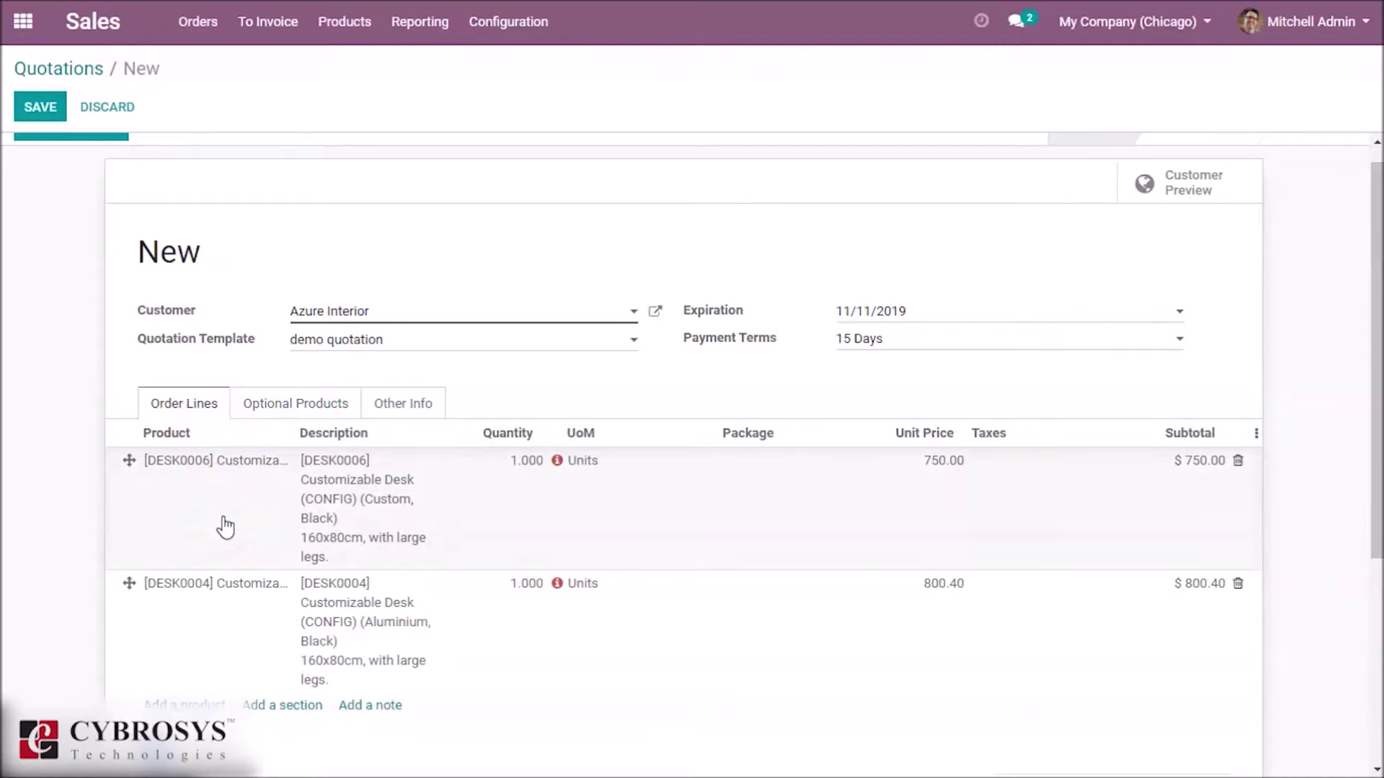
pyautogui.click(312, 403)
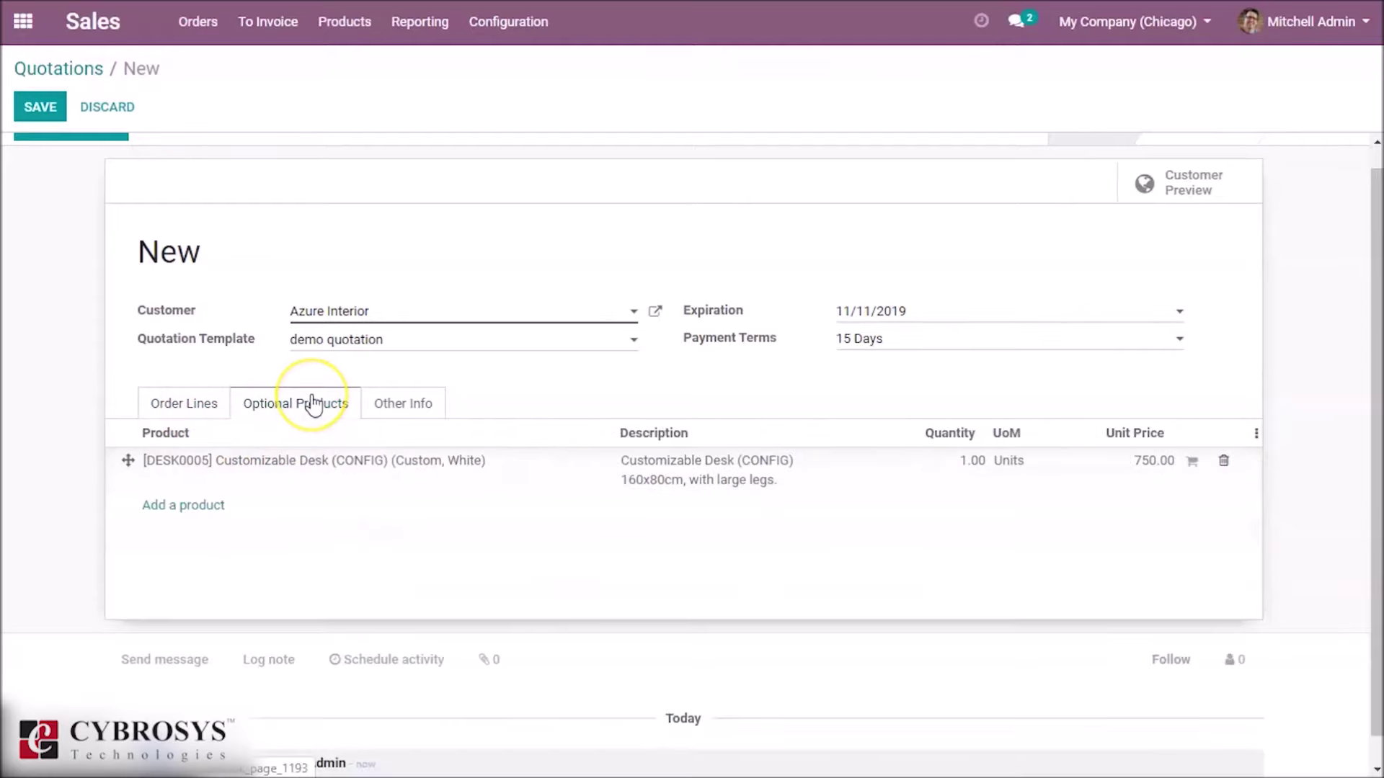
pyautogui.click(193, 404)
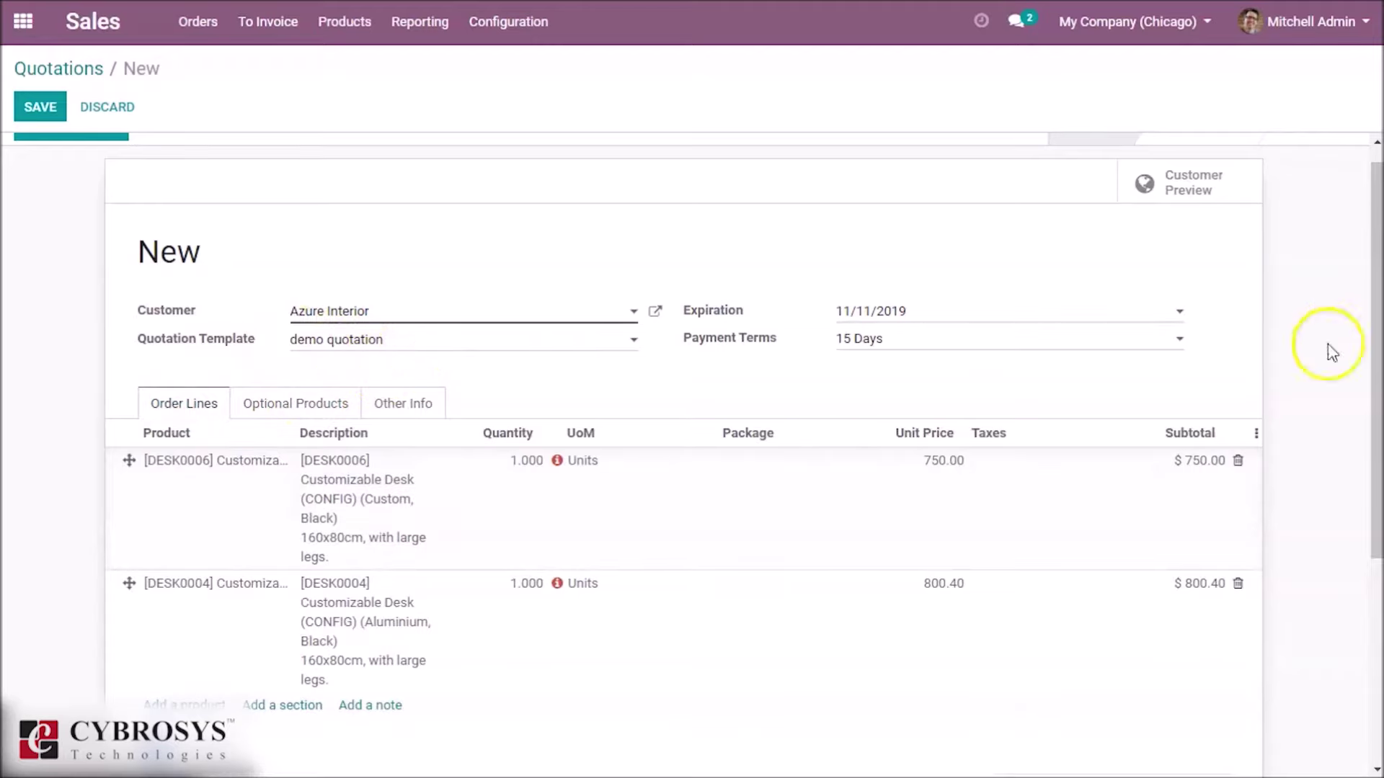
pyautogui.moveTo(1373, 364); pyautogui.dragTo(1375, 560)
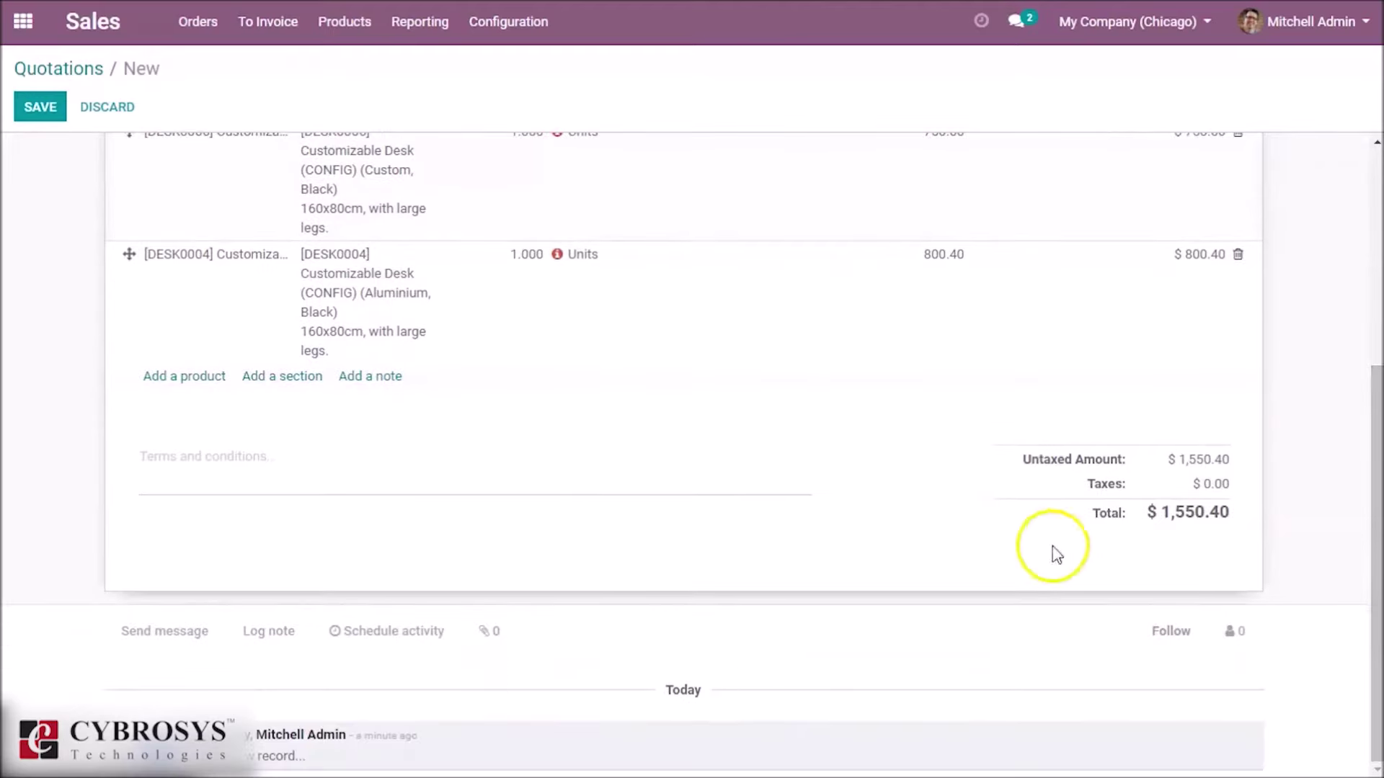
pyautogui.moveTo(1372, 478); pyautogui.dragTo(1376, 514)
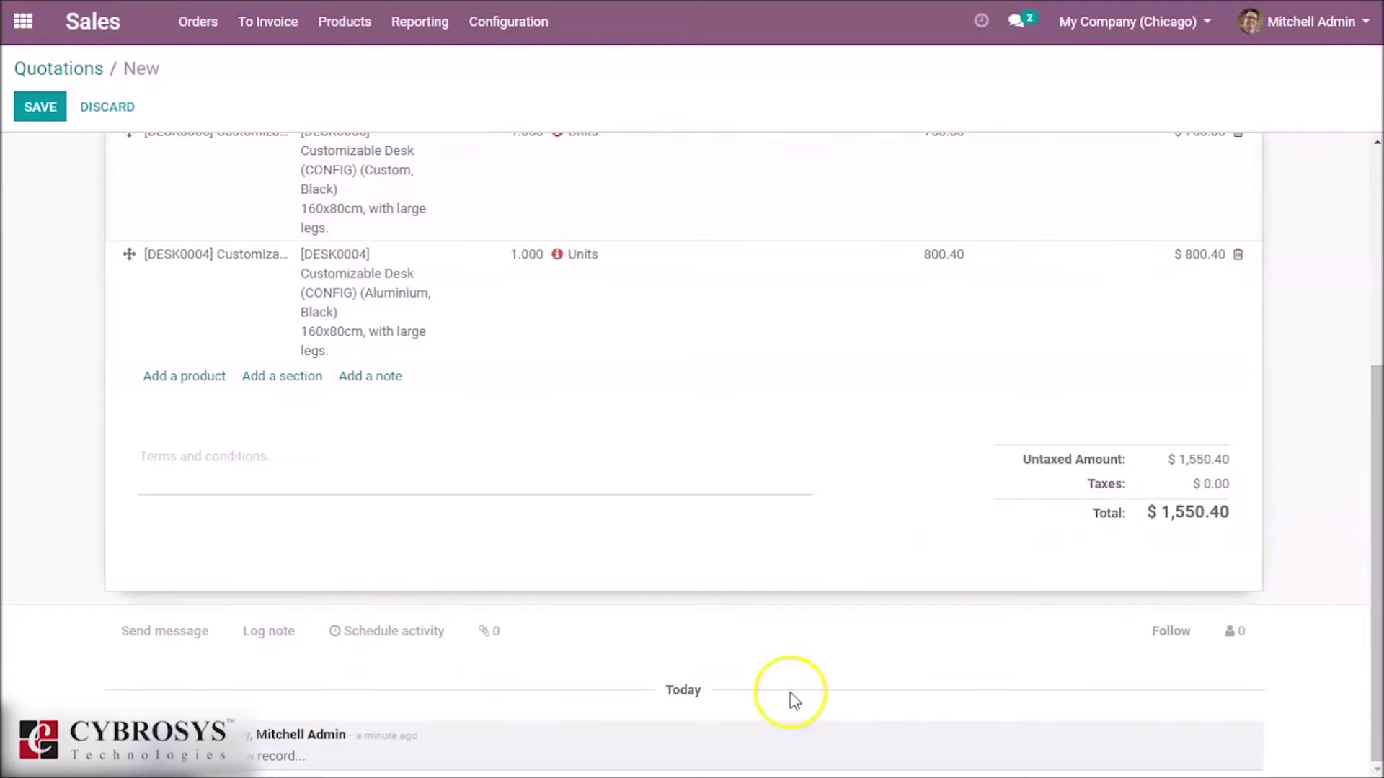
pyautogui.moveTo(1372, 613); pyautogui.dragTo(1373, 394)
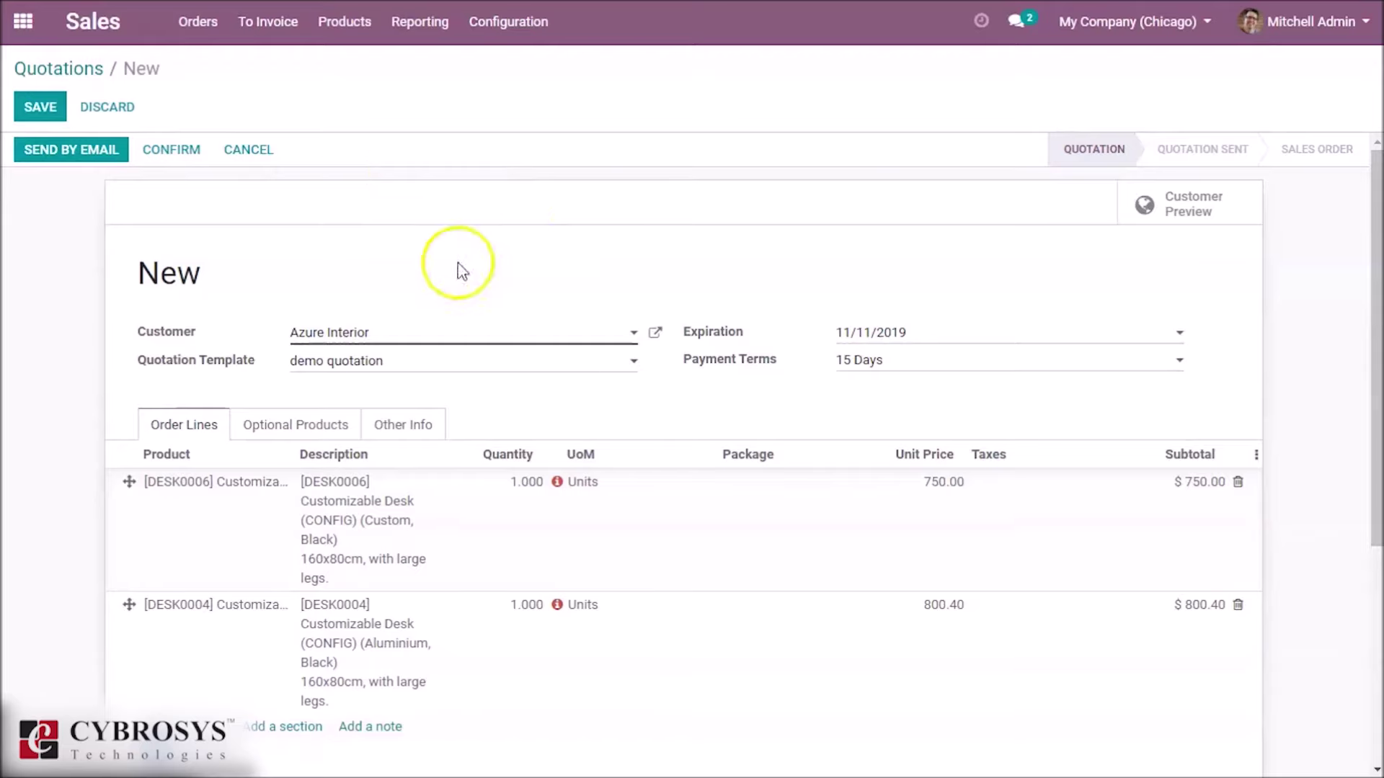
# - Confirm the quotation and e-mail the order confirmation to the customer, adding the line "this is from abc company" below the greeting
pyautogui.click(168, 151)
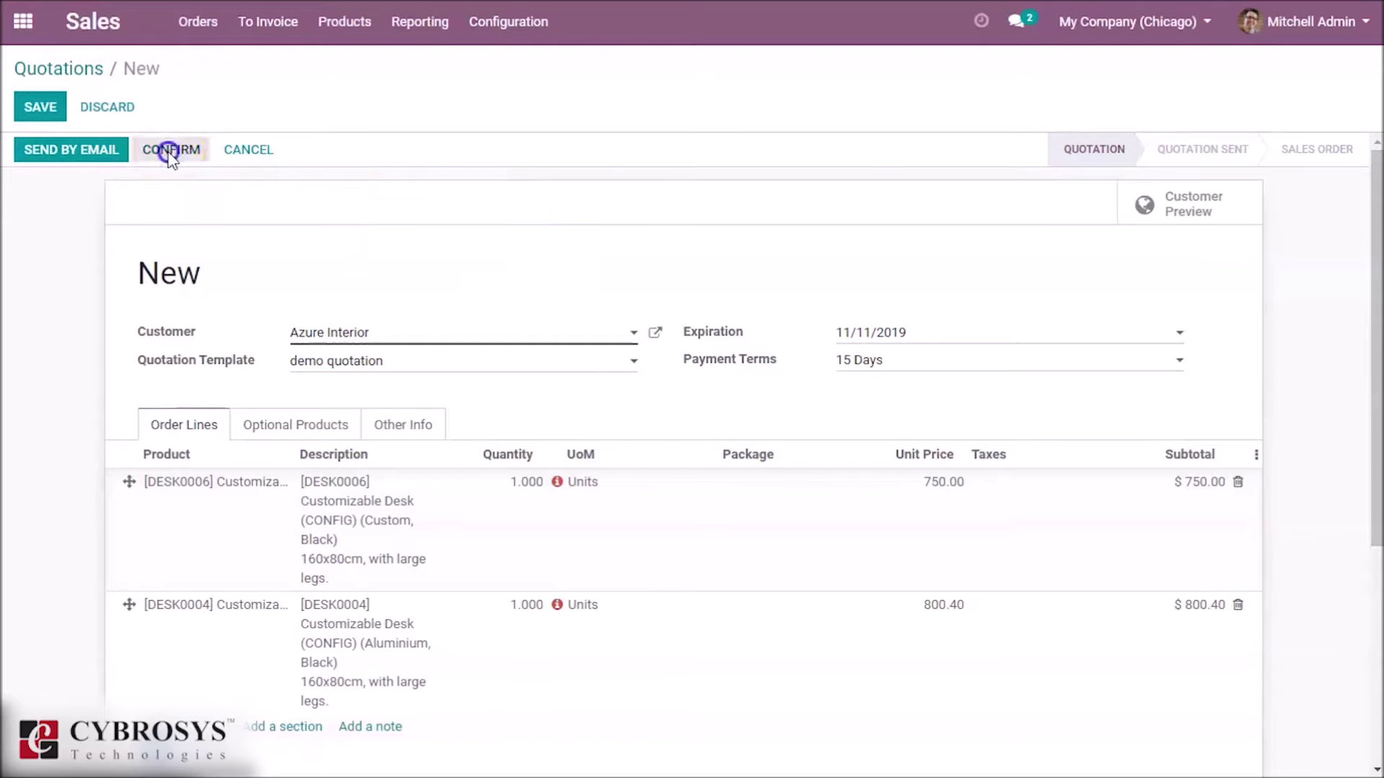
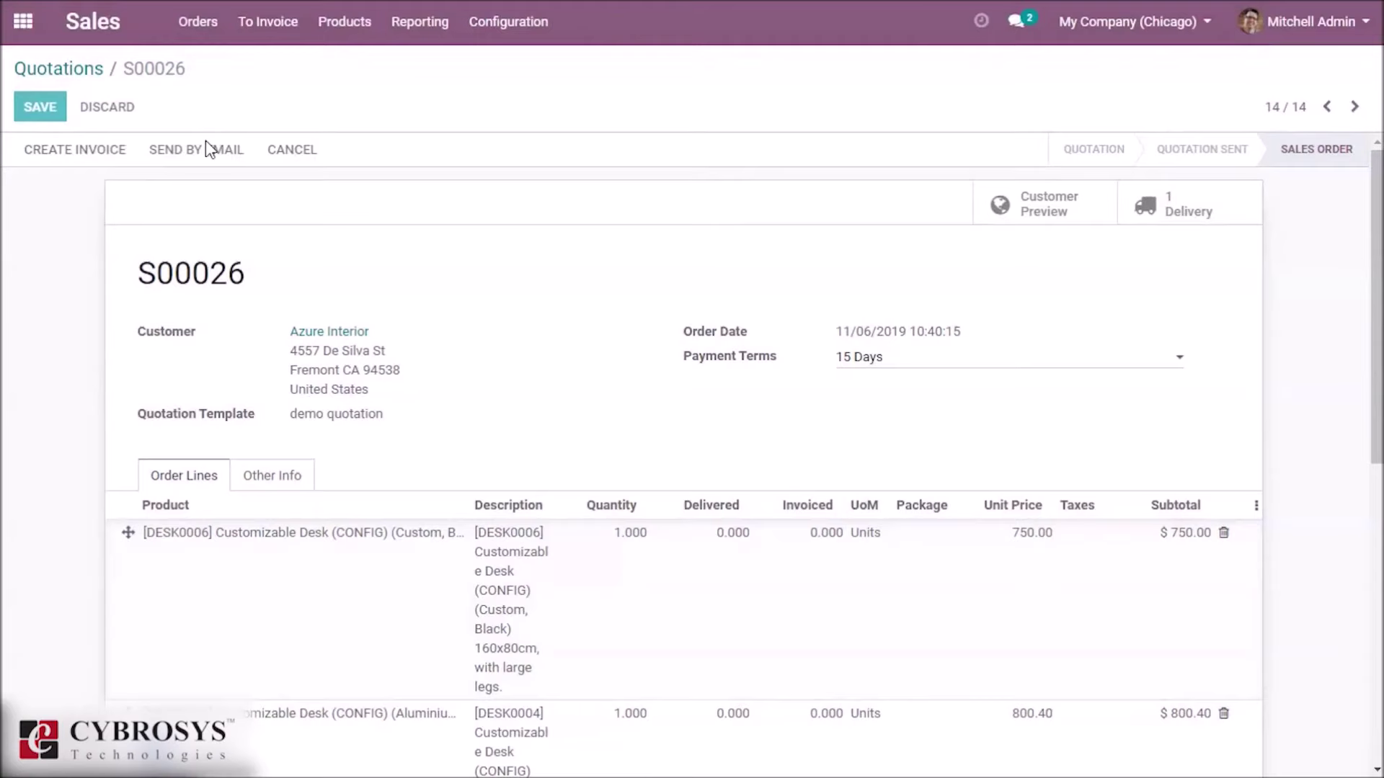
pyautogui.click(205, 144)
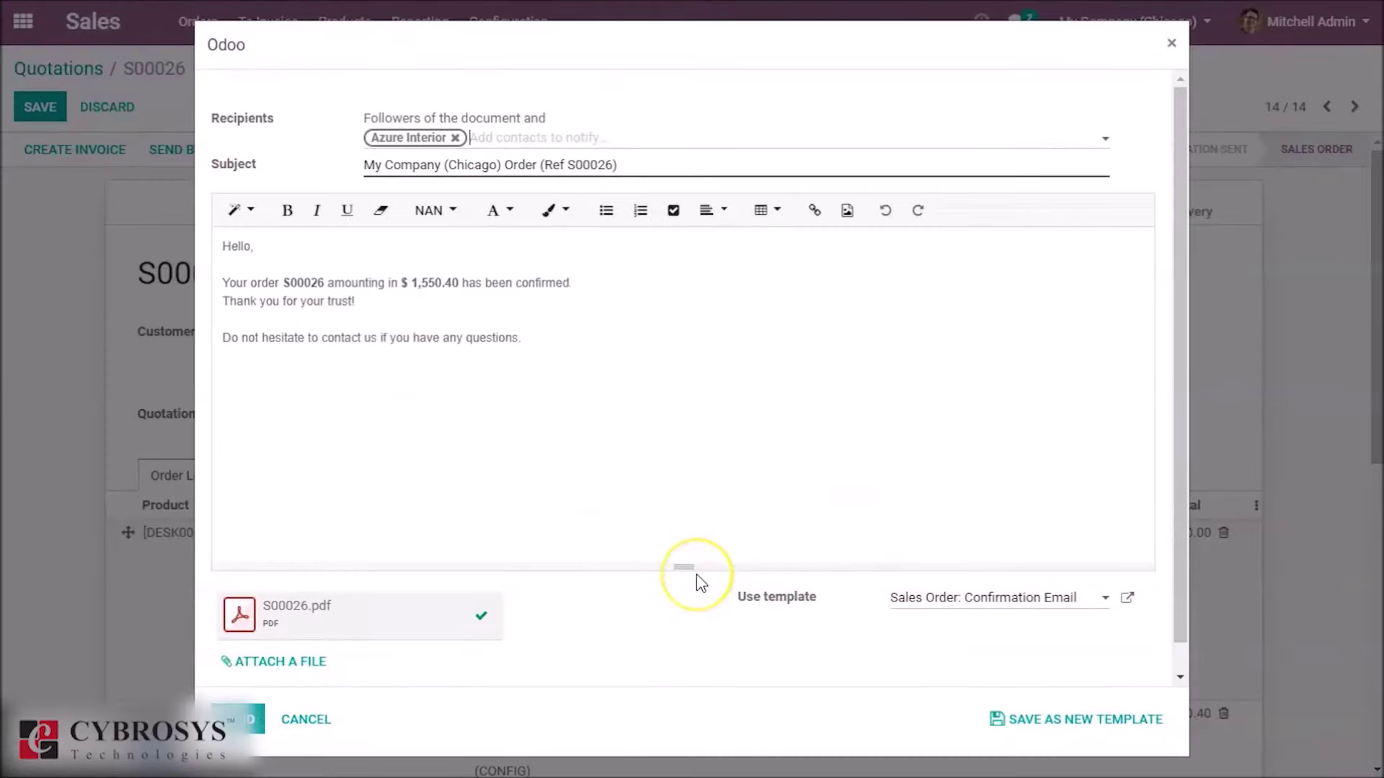
pyautogui.click(295, 244)
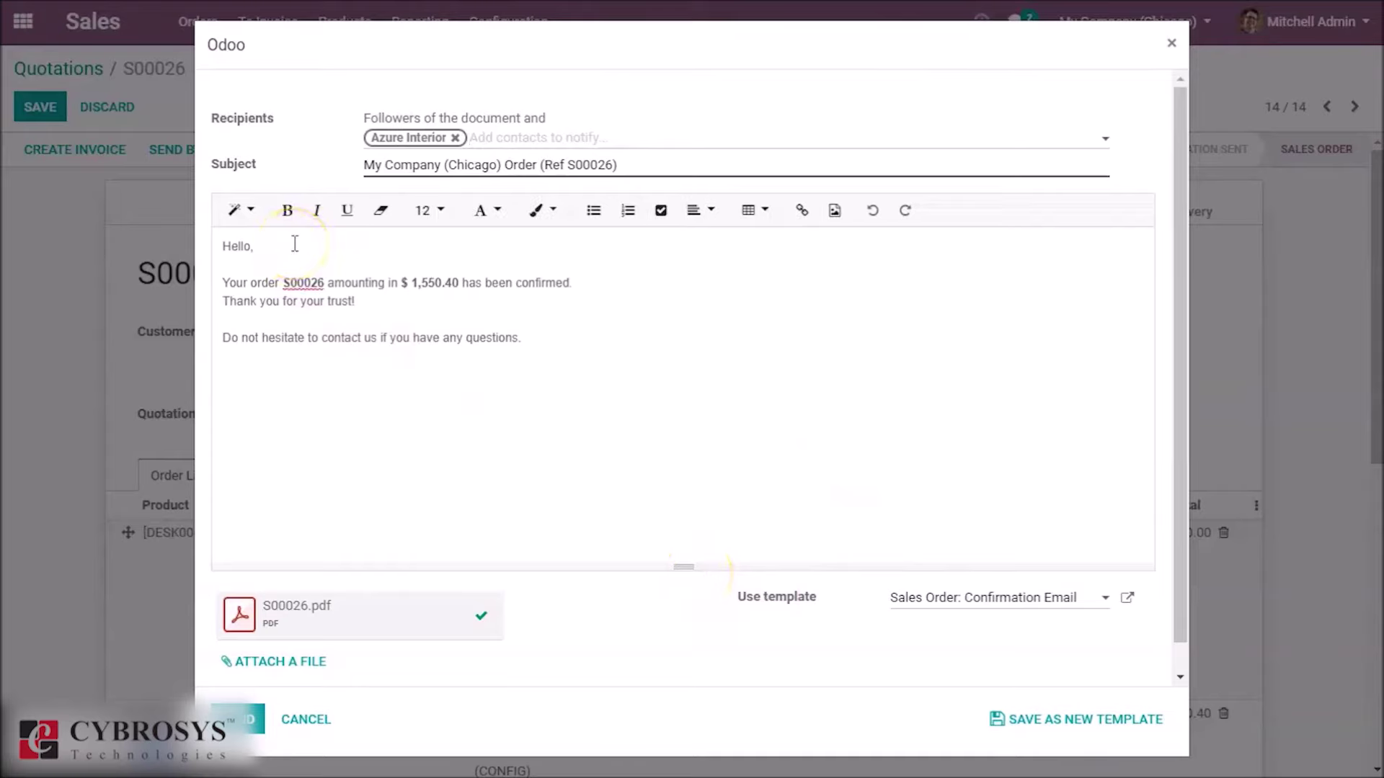
pyautogui.press('Return')
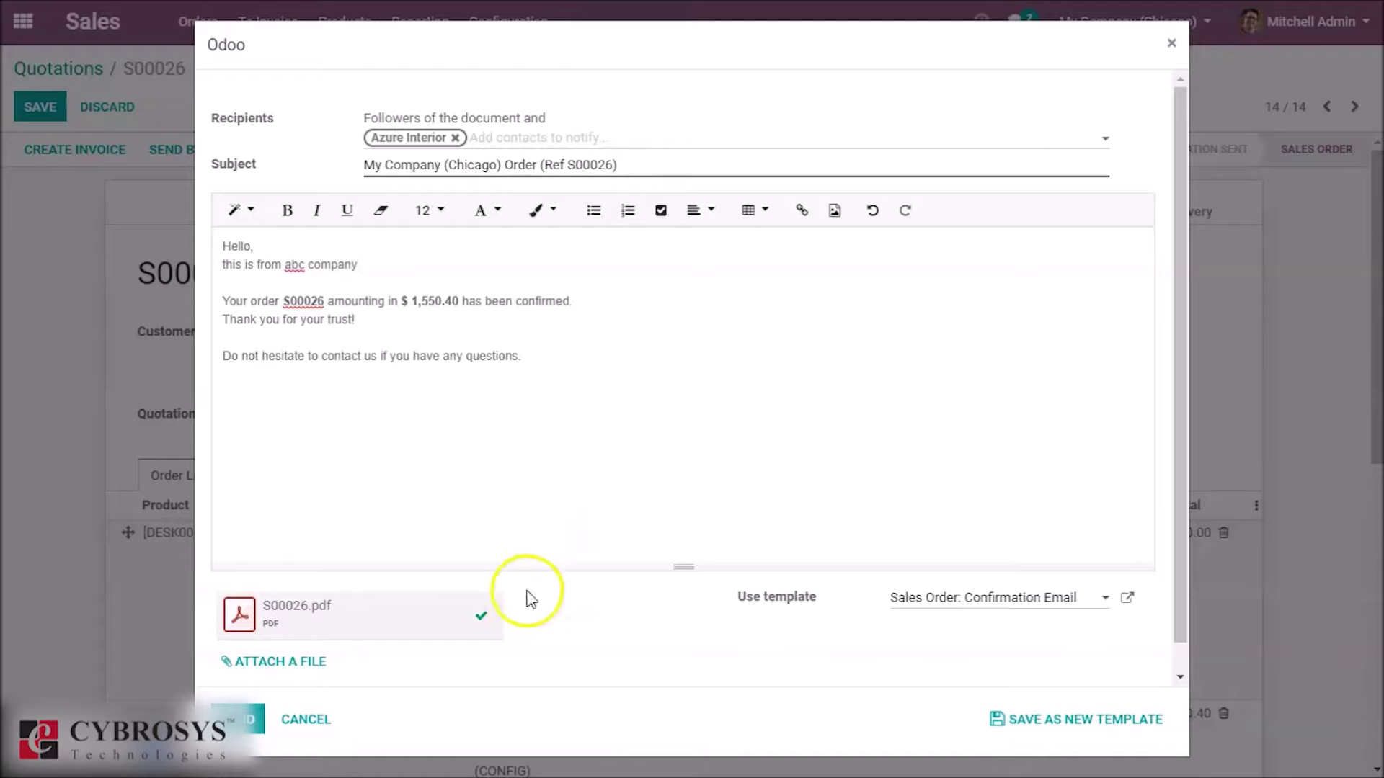
pyautogui.moveTo(423, 633)
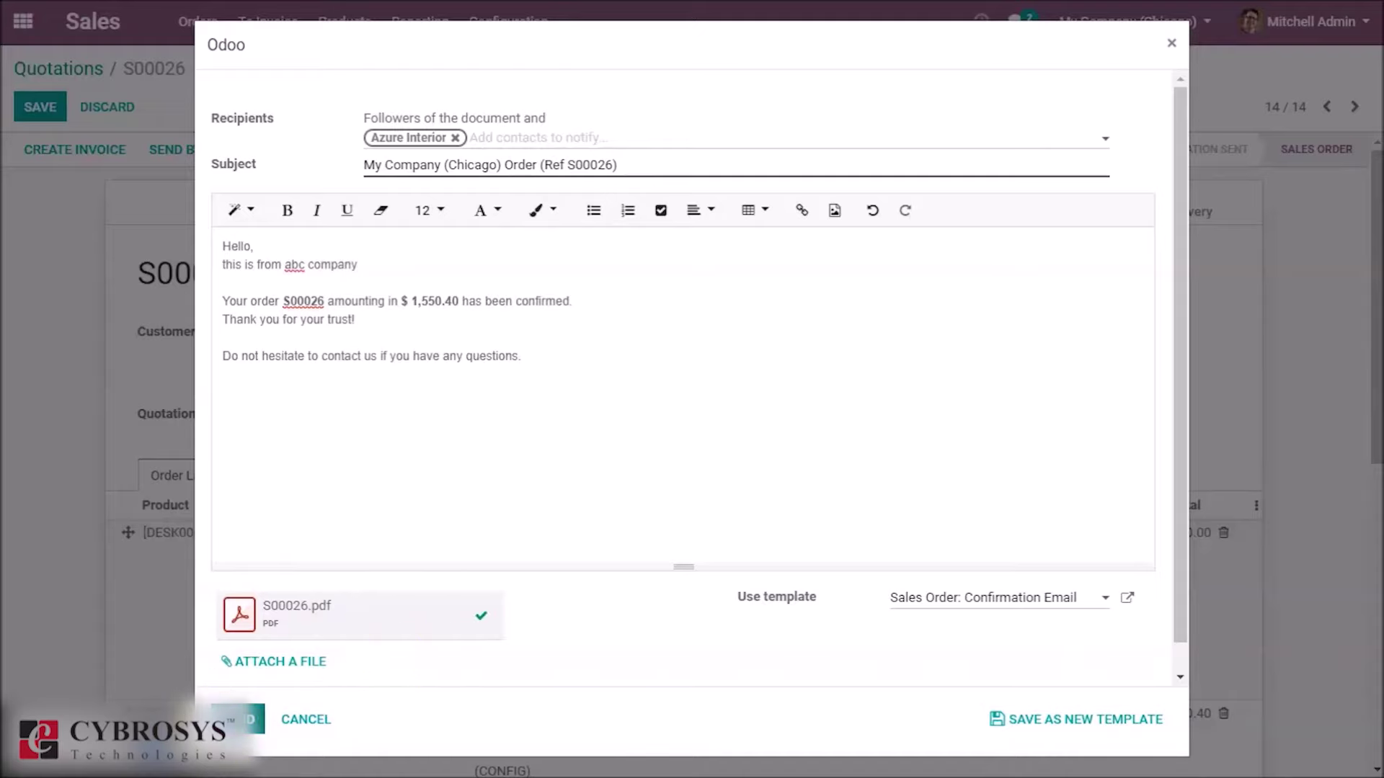
pyautogui.click(238, 720)
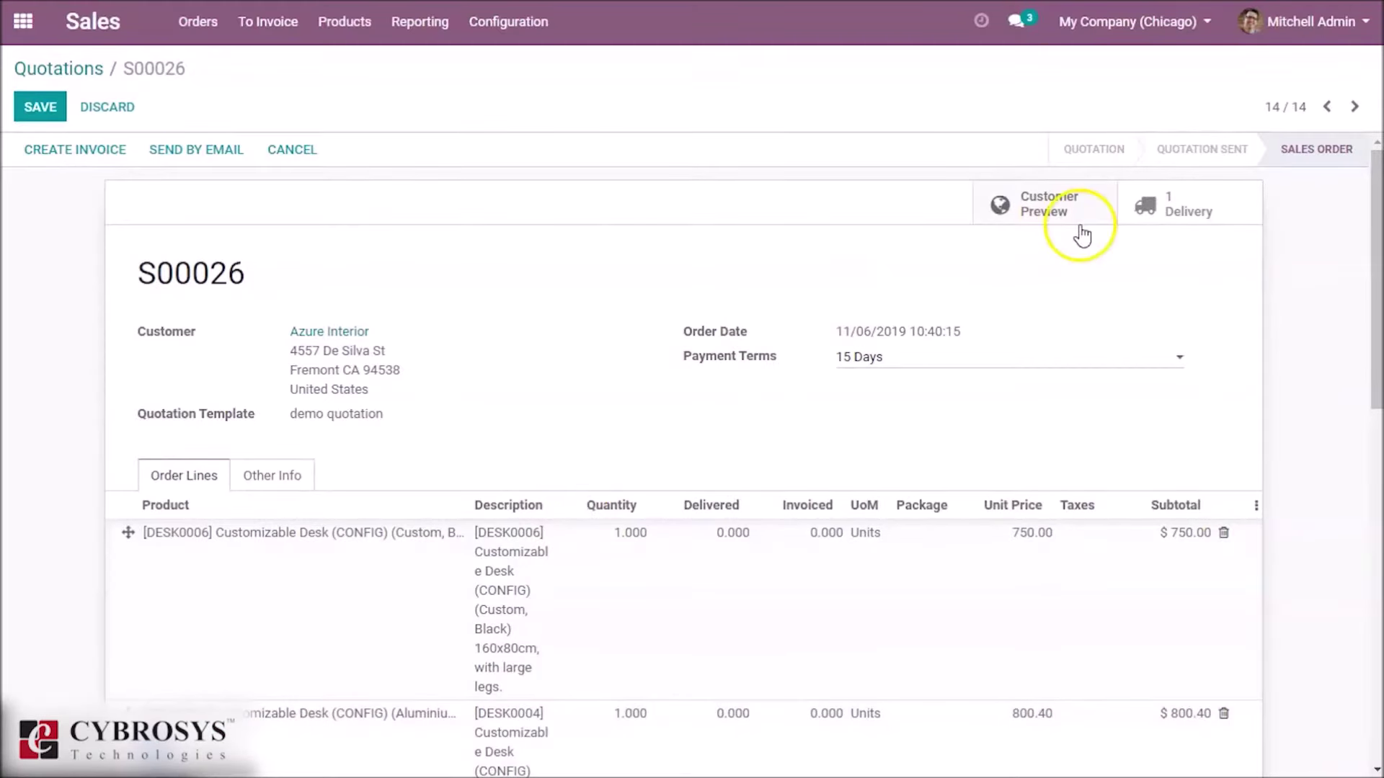
# - Examine the order's customer portal preview, including pricing, options, payment terms and history, and return to edit mode
pyautogui.click(811, 241)
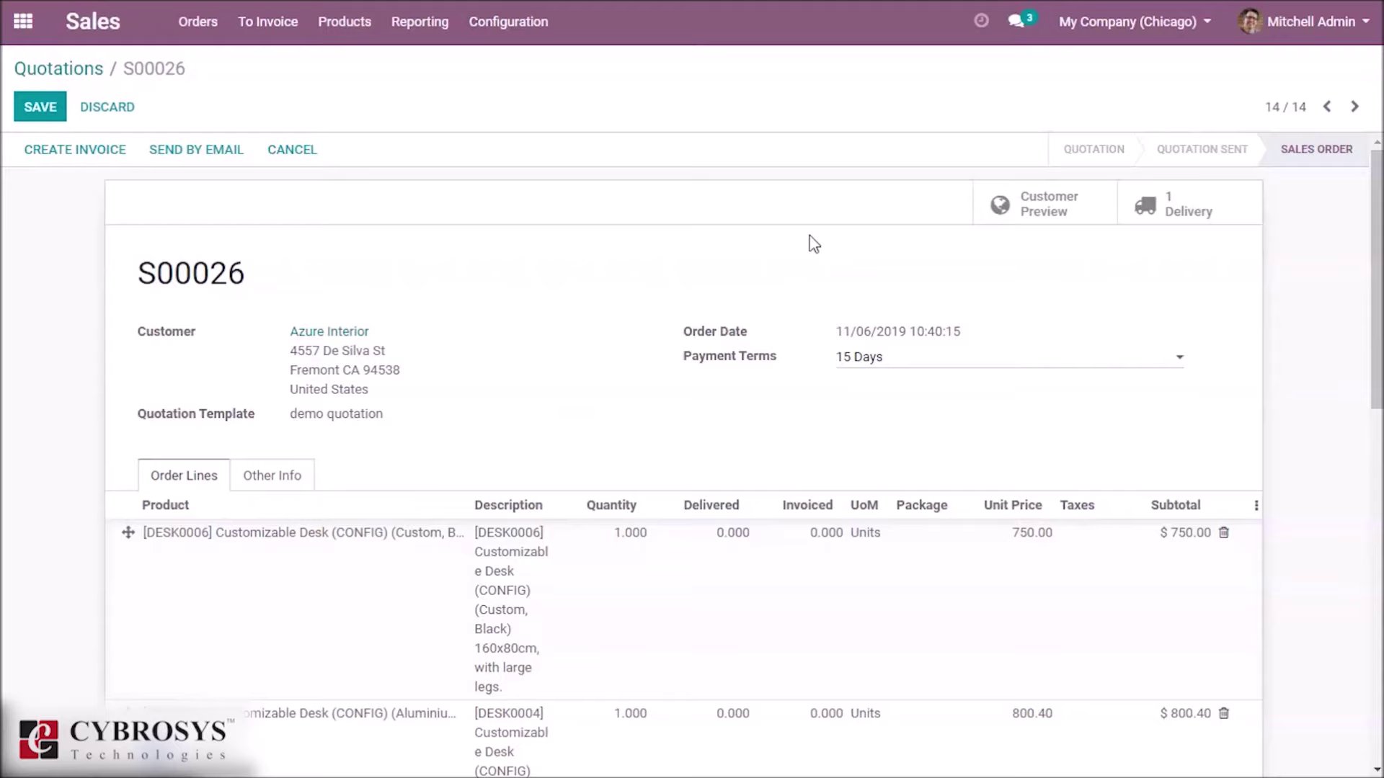
pyautogui.click(1022, 223)
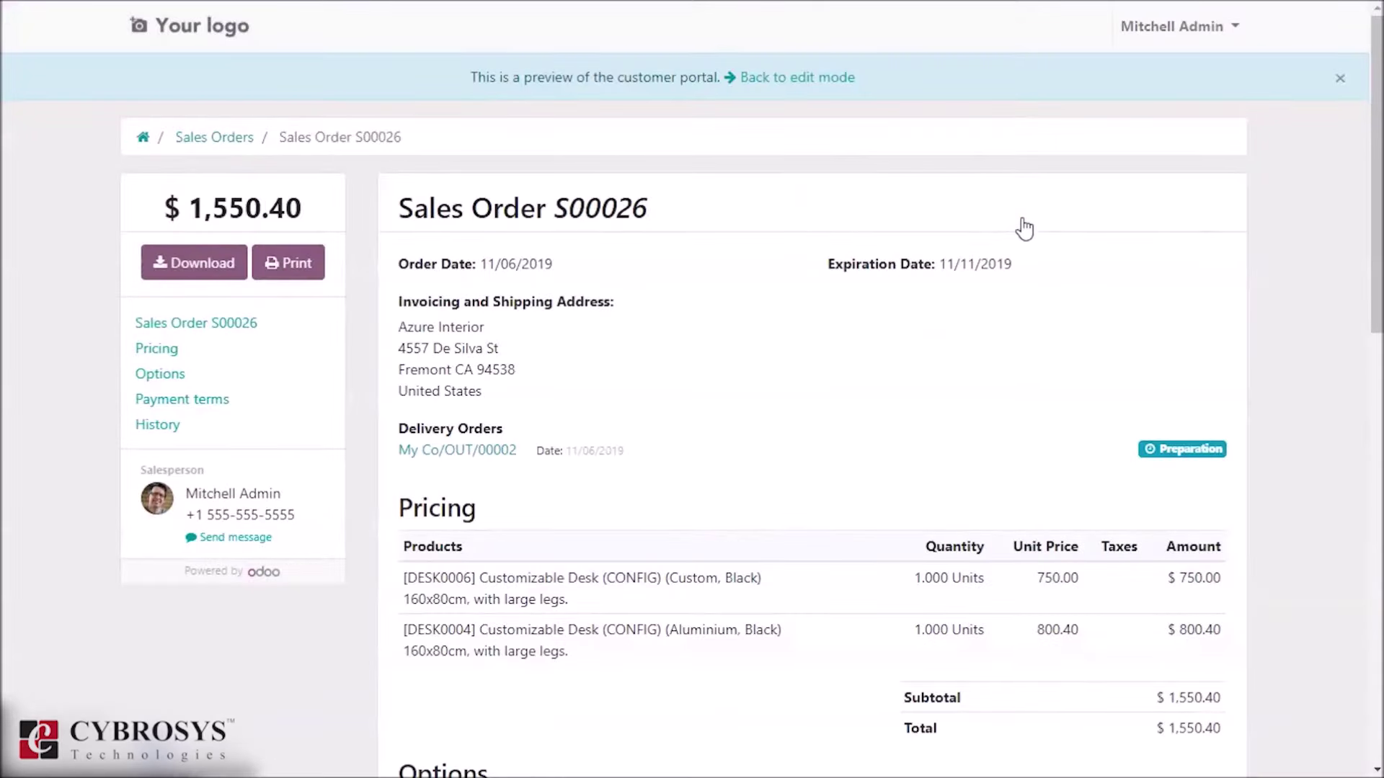
pyautogui.click(1165, 254)
pyautogui.moveTo(1377, 224); pyautogui.dragTo(1373, 357)
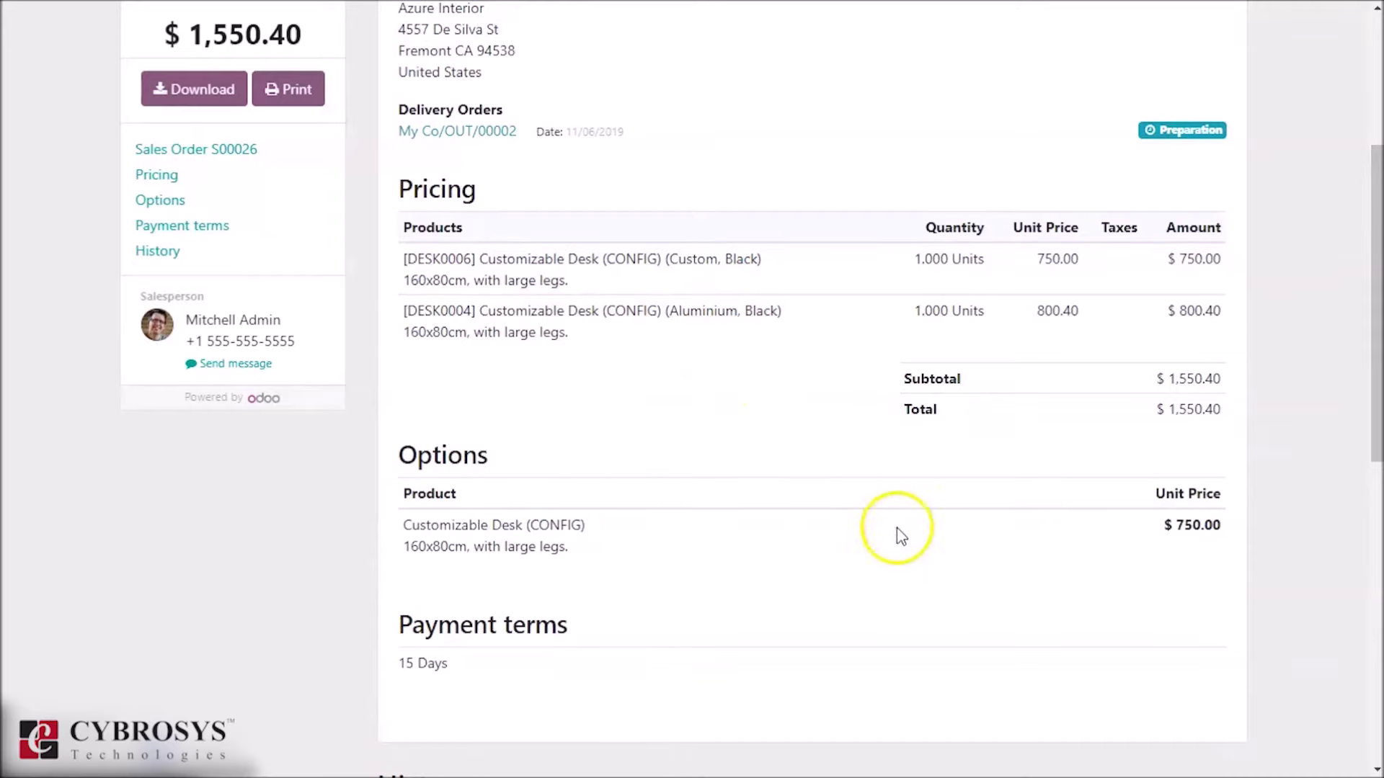
pyautogui.moveTo(1381, 358); pyautogui.dragTo(1378, 458)
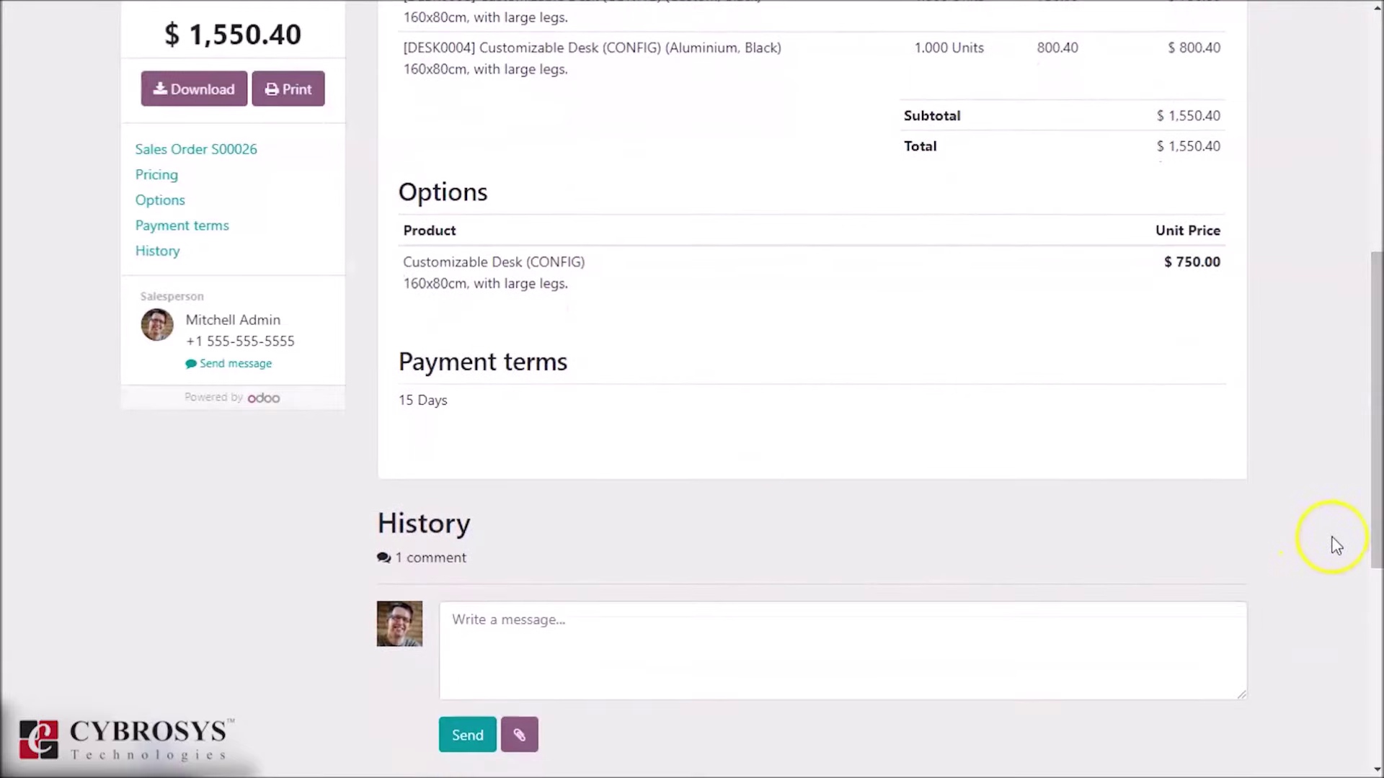
pyautogui.moveTo(1372, 396); pyautogui.dragTo(1372, 148)
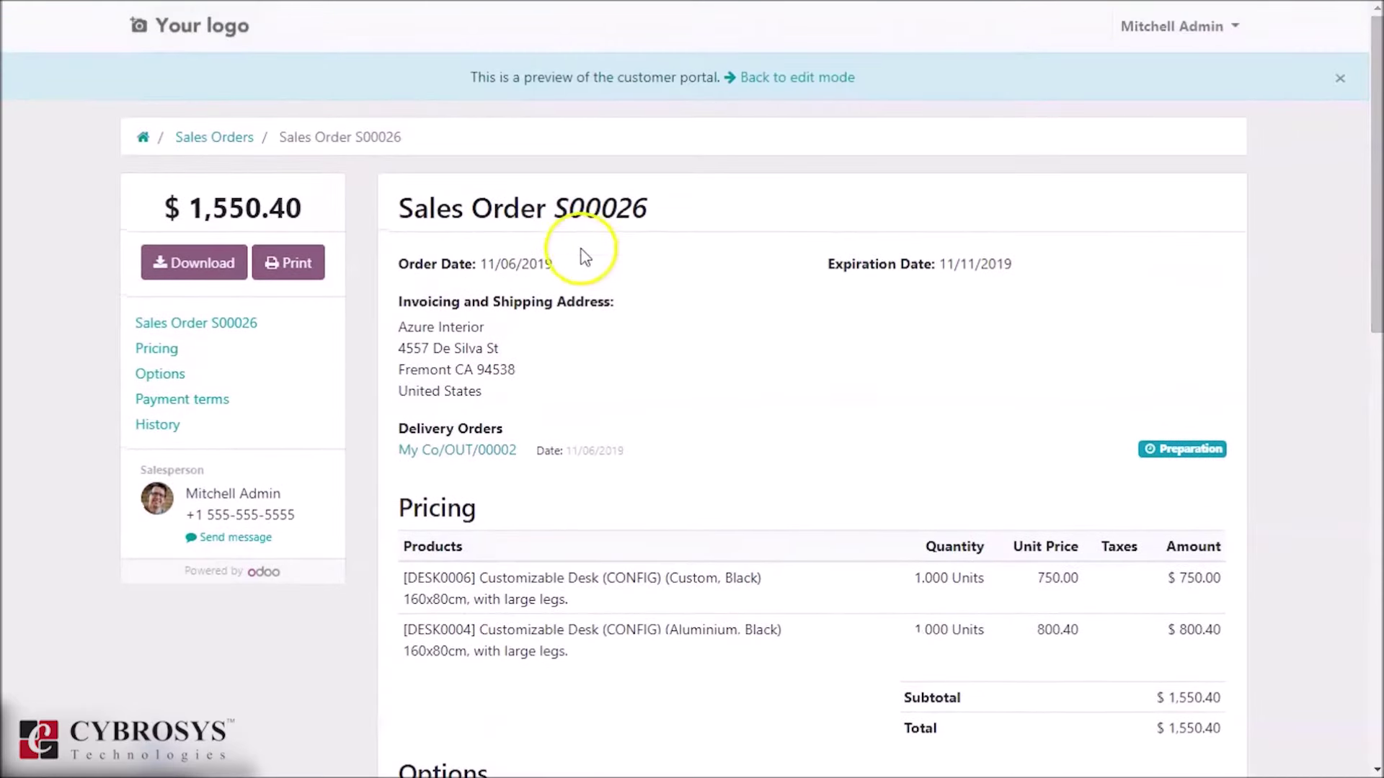
pyautogui.click(799, 80)
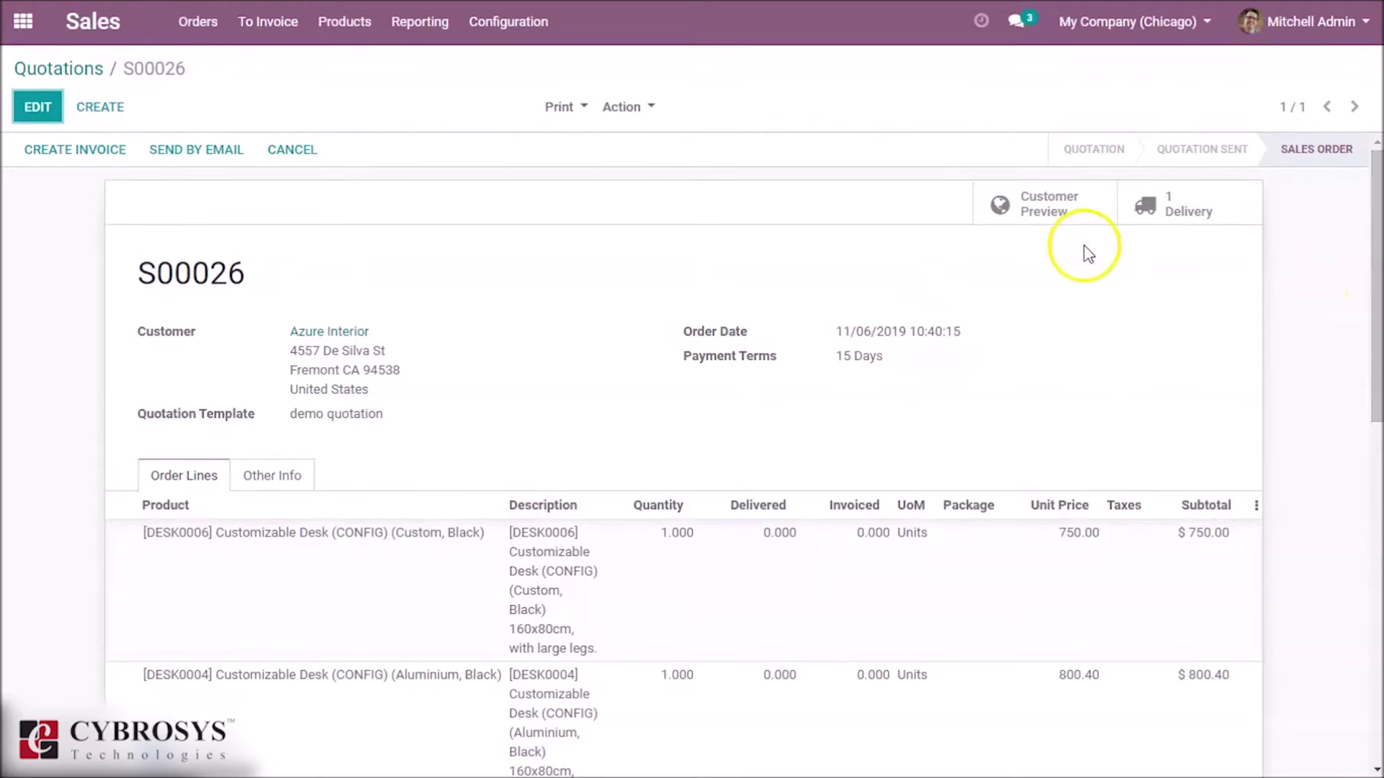
# - Open the order's delivery and look through its operations, additional information and note
pyautogui.click(1154, 207)
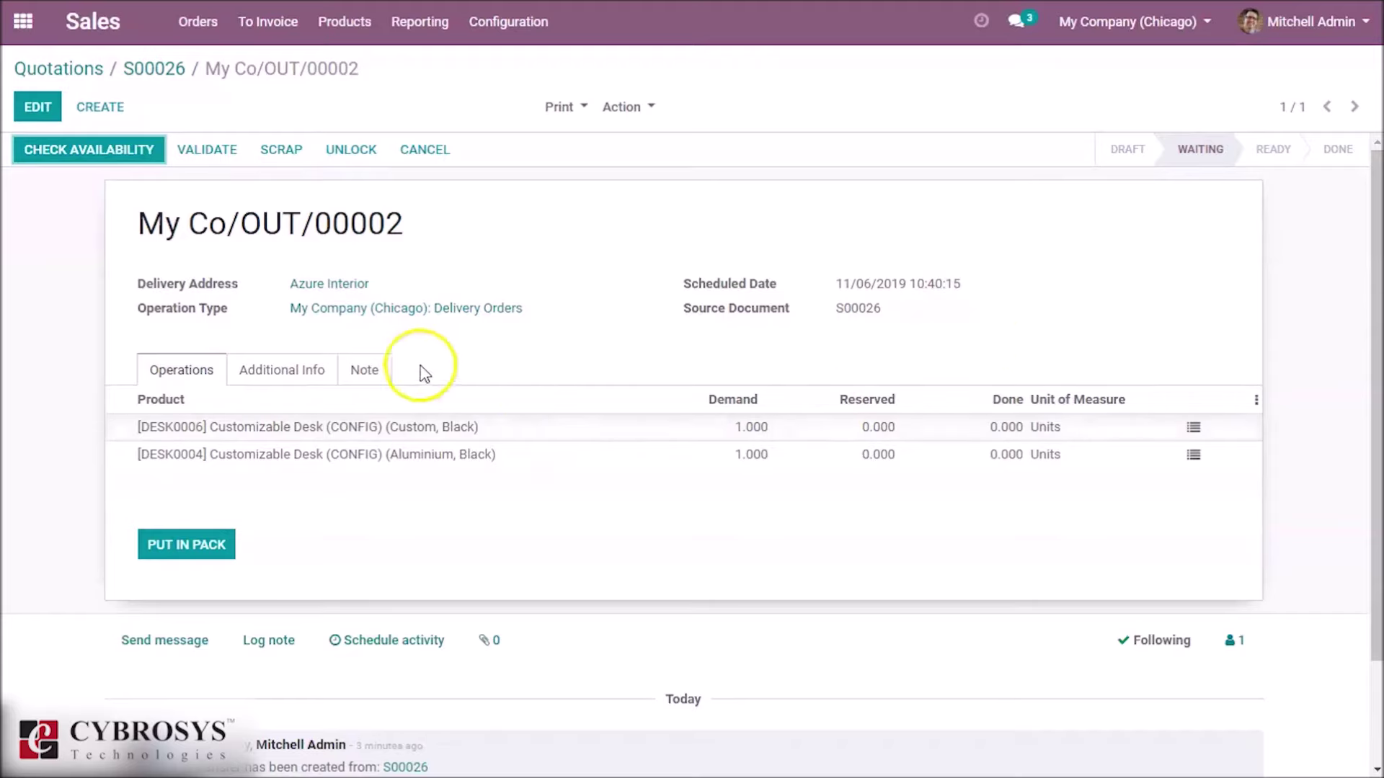
pyautogui.click(281, 373)
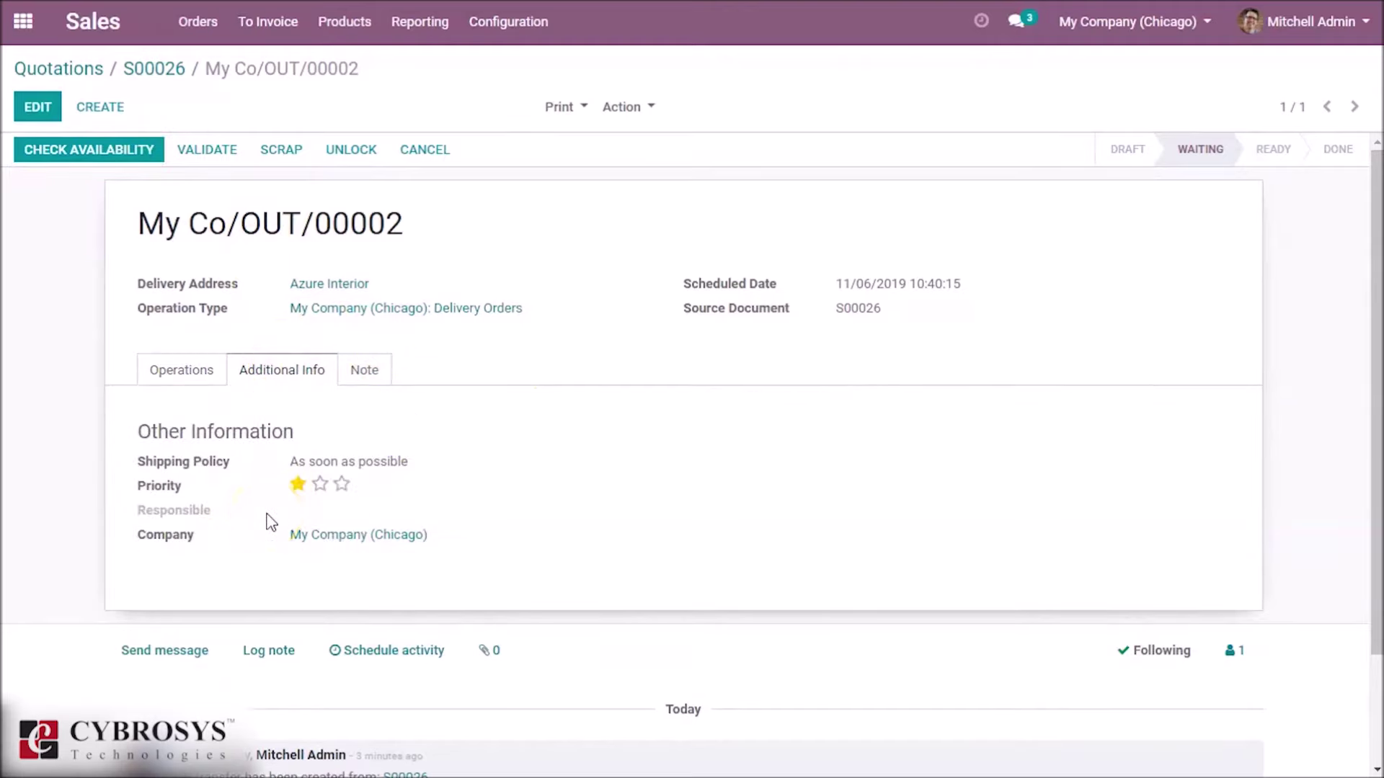
pyautogui.click(362, 375)
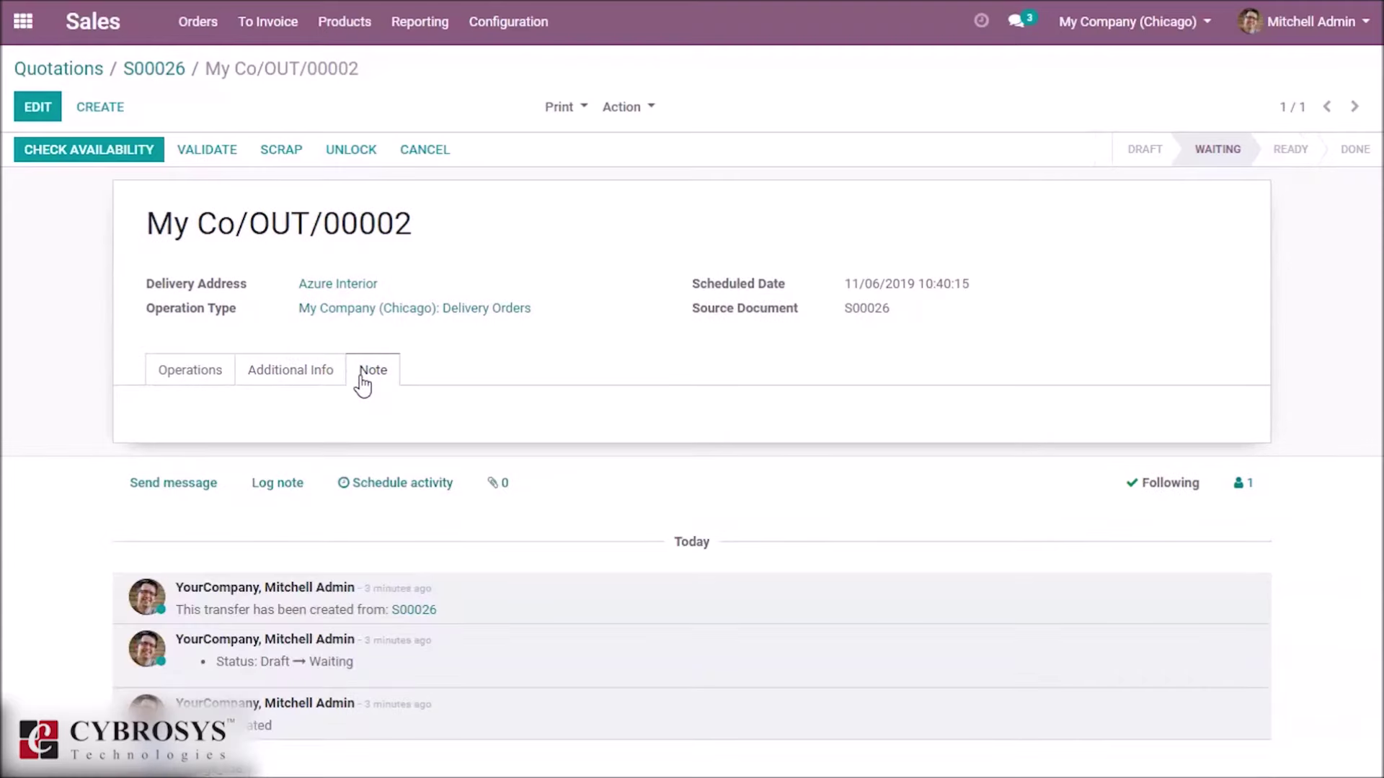
pyautogui.click(485, 400)
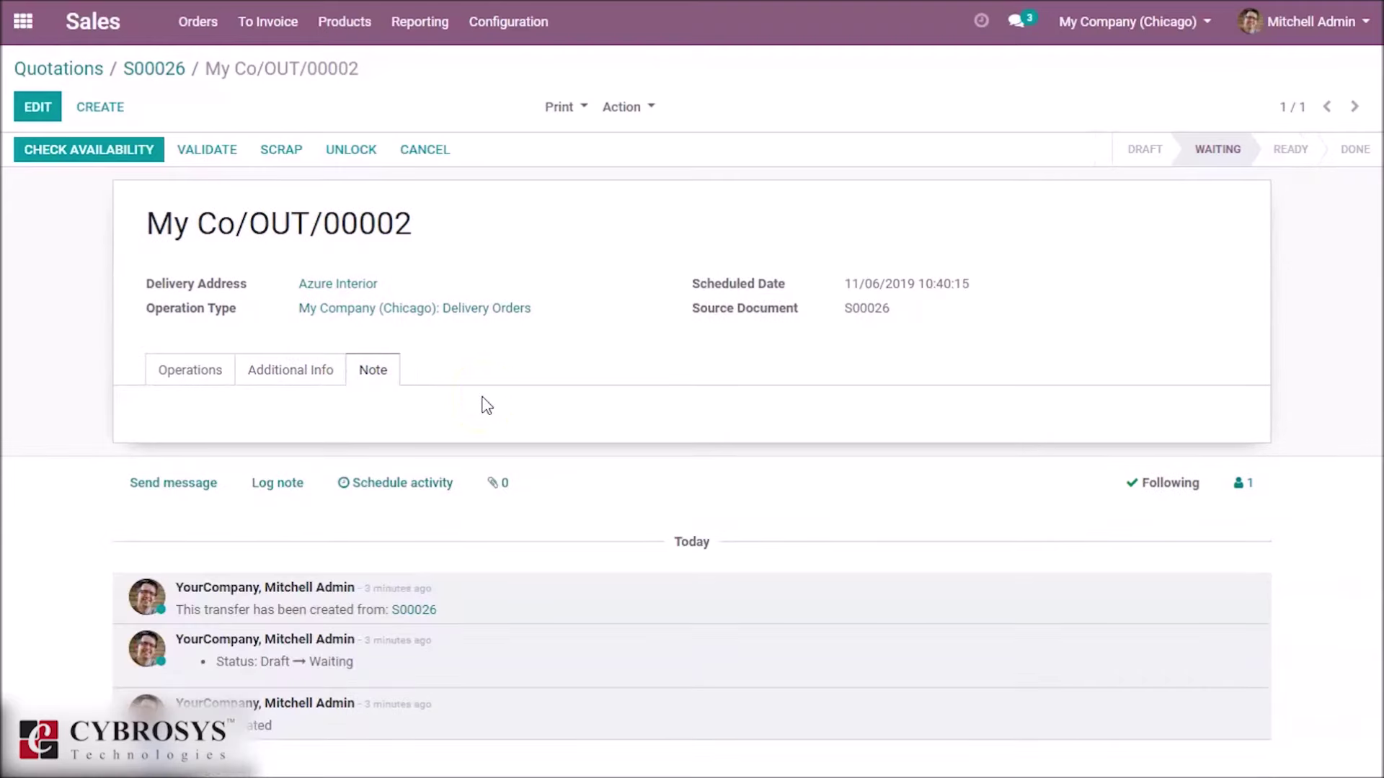
# - Add the internal note "handle with care" to the delivery order
pyautogui.click(36, 109)
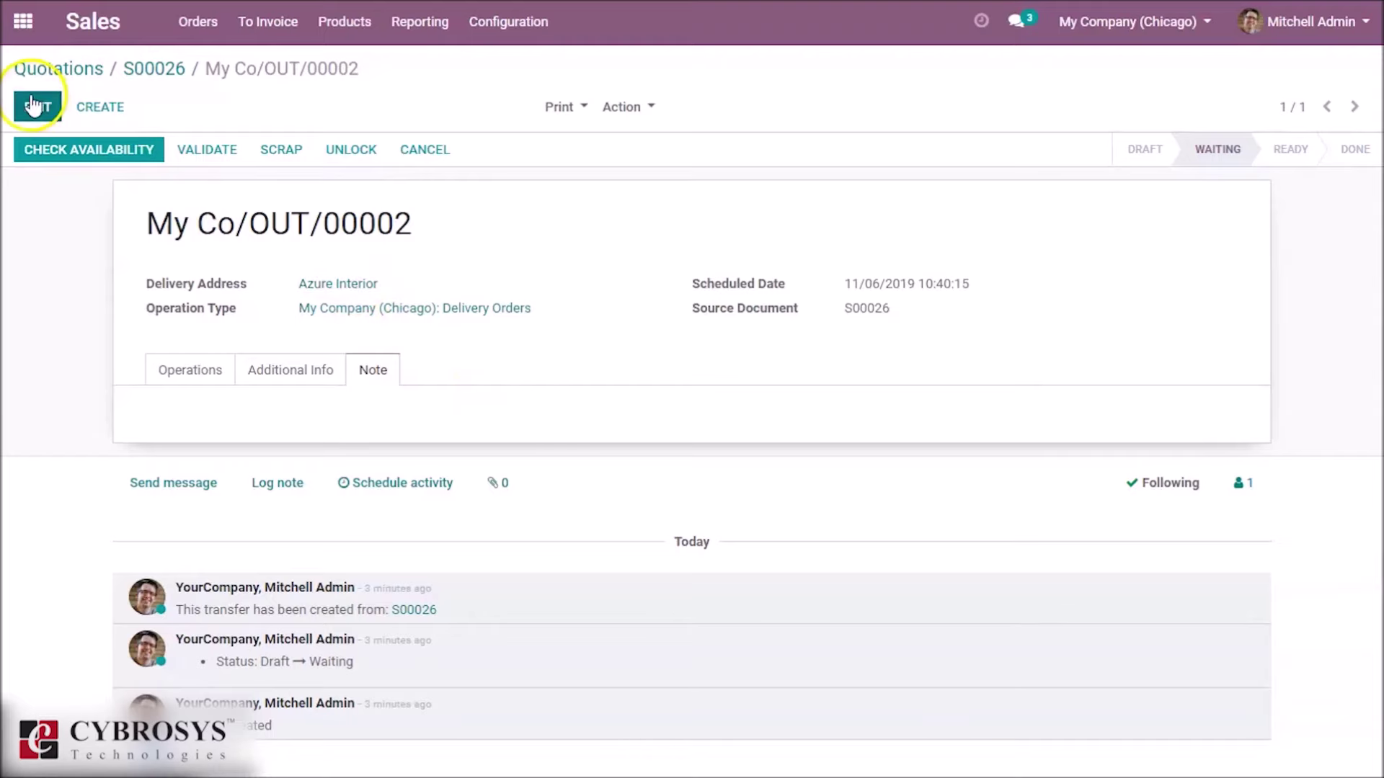
pyautogui.click(172, 424)
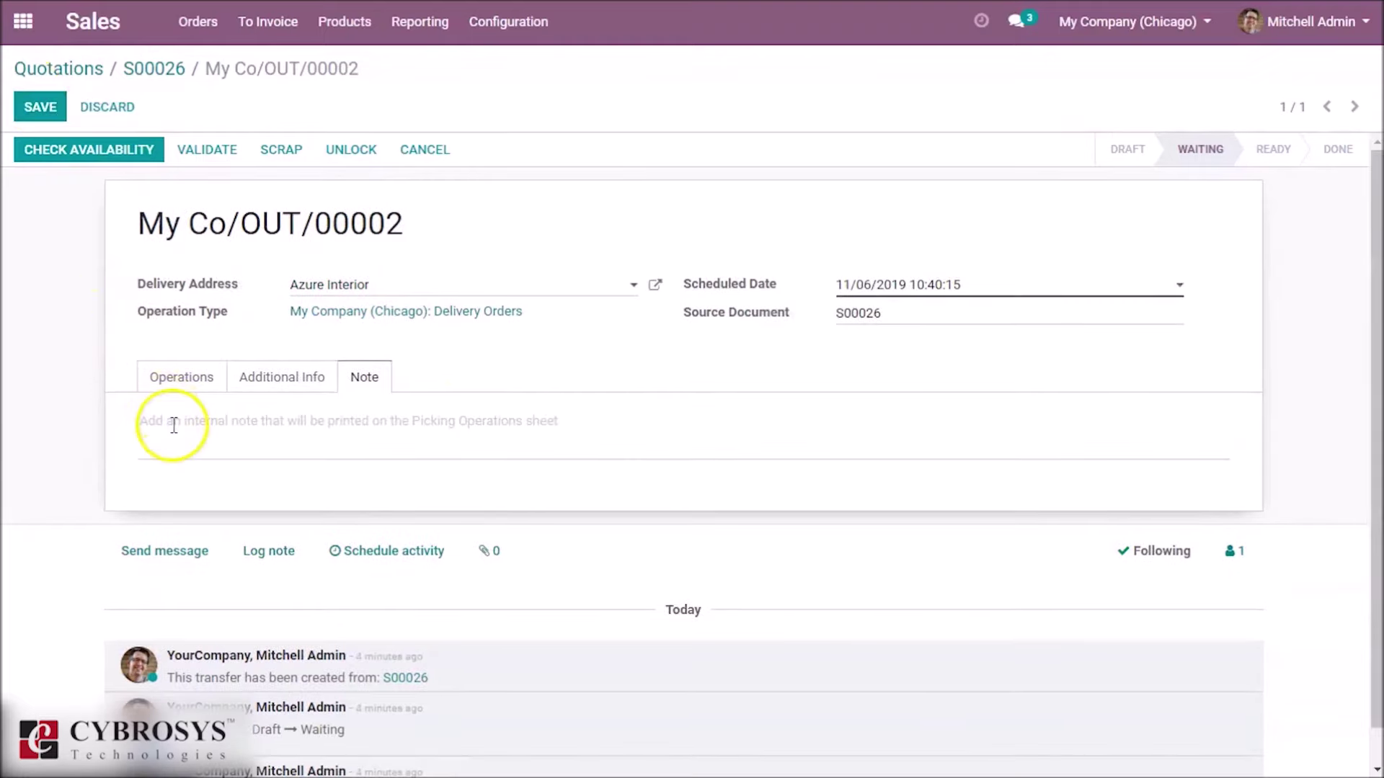
pyautogui.write('handle with care')
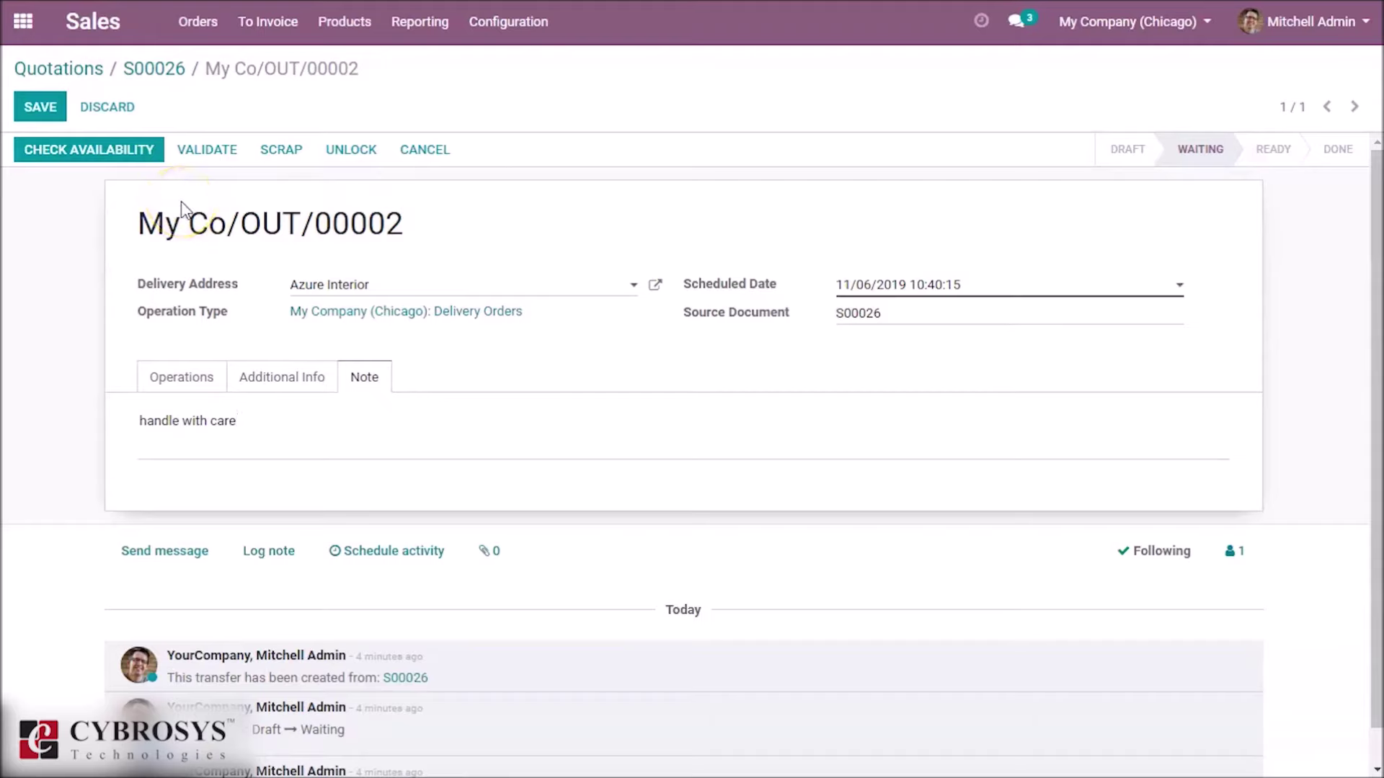
# - Check the stock availability of the products in the delivery's operations list
pyautogui.click(93, 154)
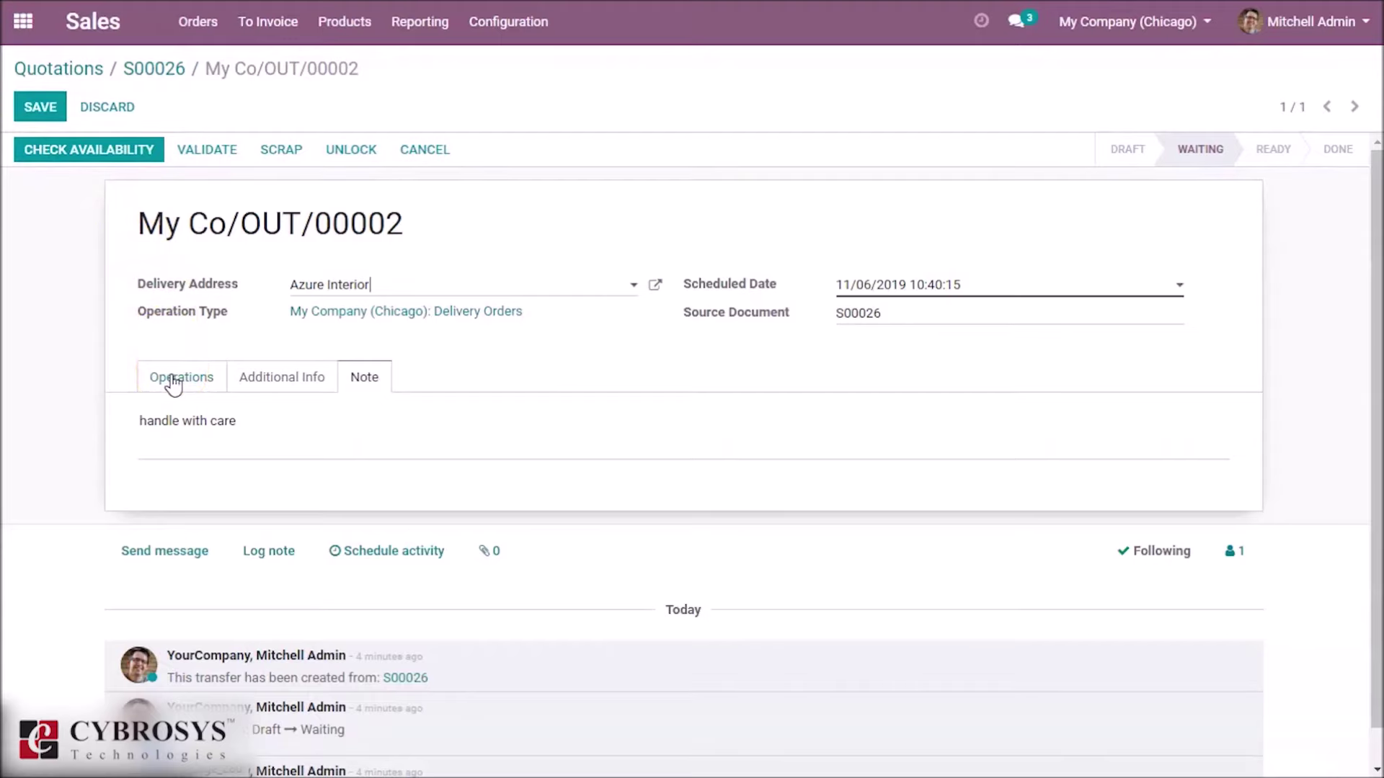
pyautogui.click(174, 382)
pyautogui.click(123, 157)
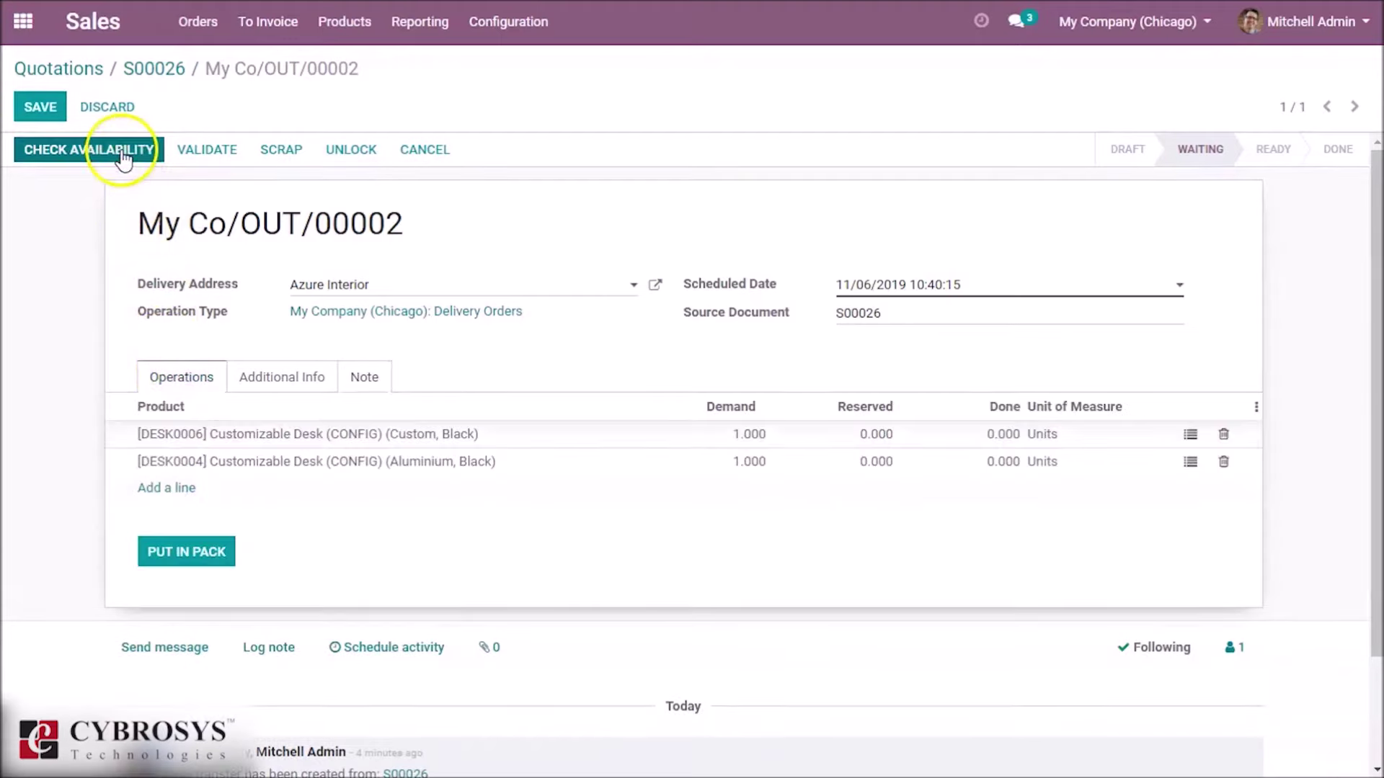
pyautogui.click(369, 284)
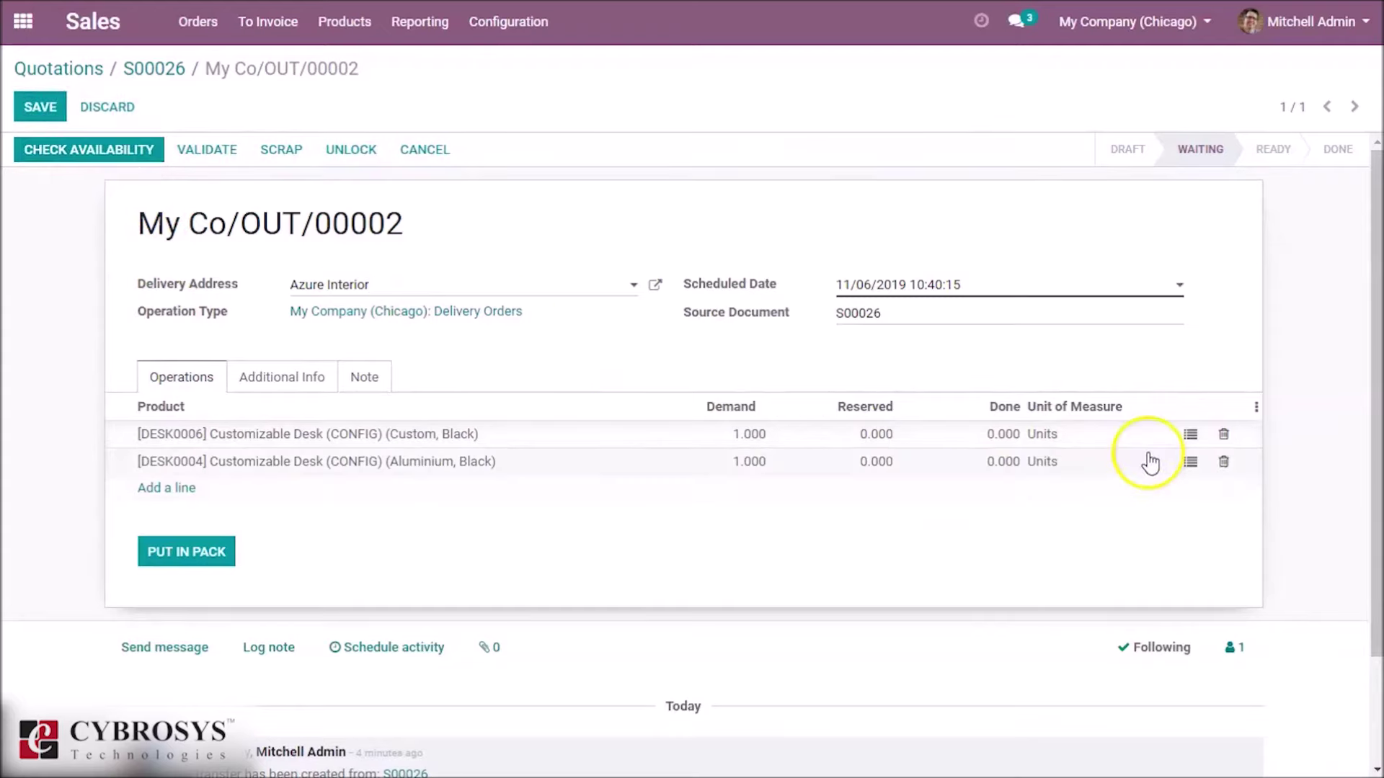
# - Add a detailed operation line with 1 unit done for the Custom, Black Customizable Desk
pyautogui.click(1192, 435)
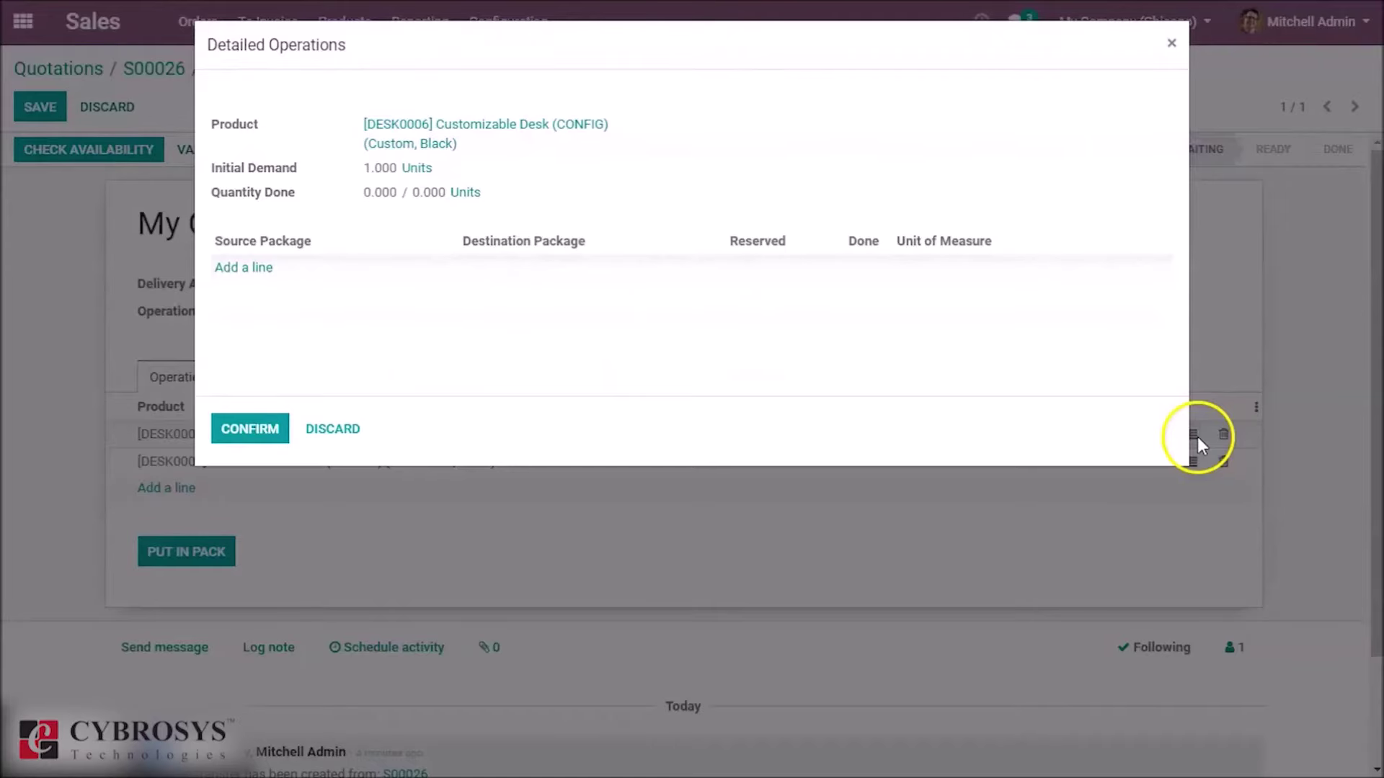
pyautogui.click(266, 271)
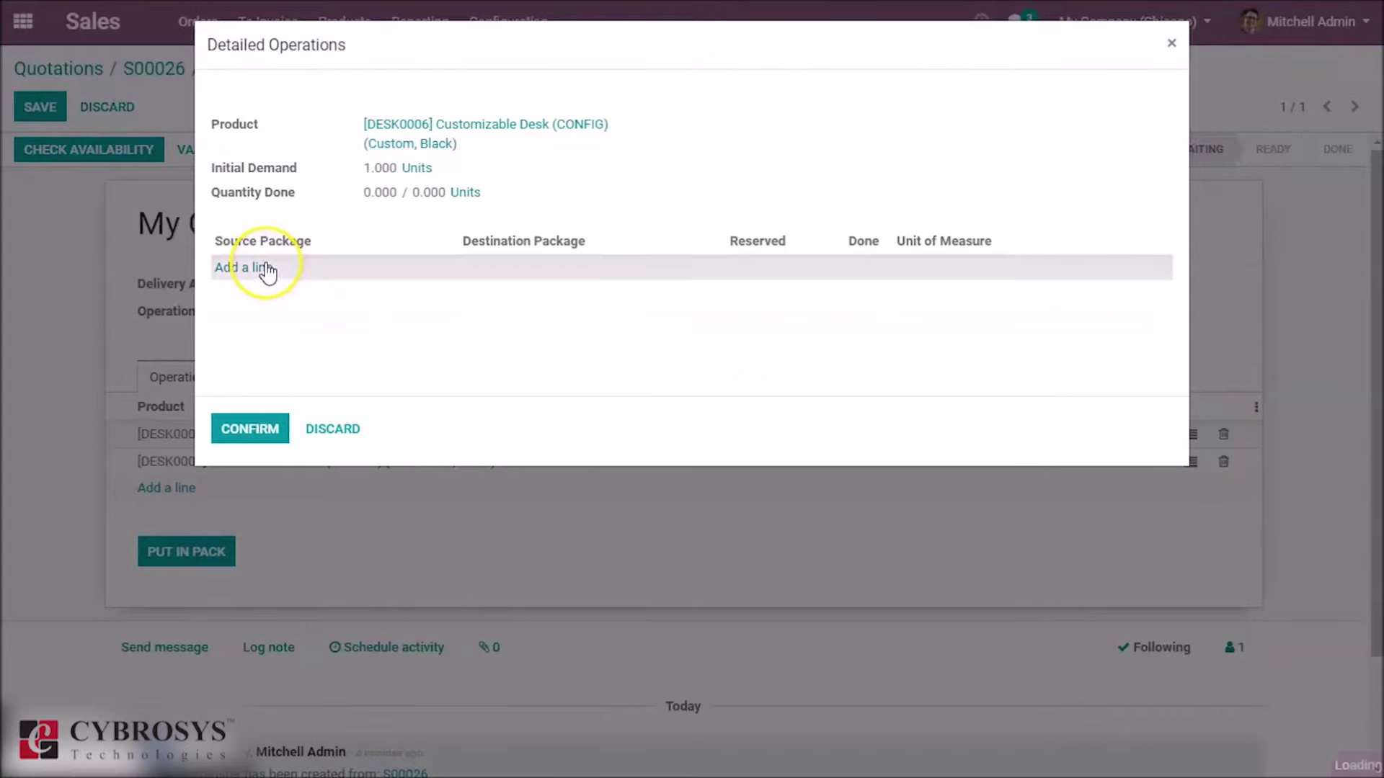
pyautogui.click(850, 268)
pyautogui.write('1')
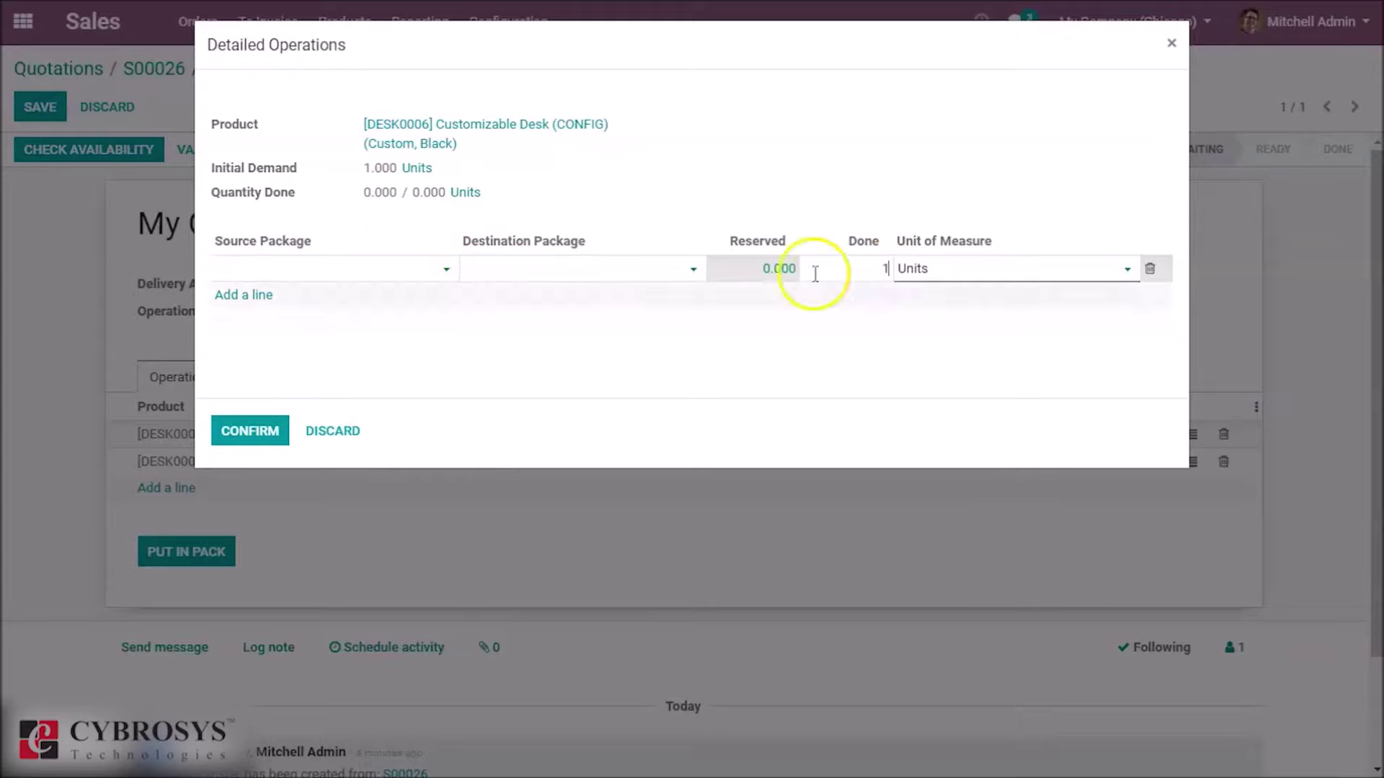
pyautogui.click(265, 431)
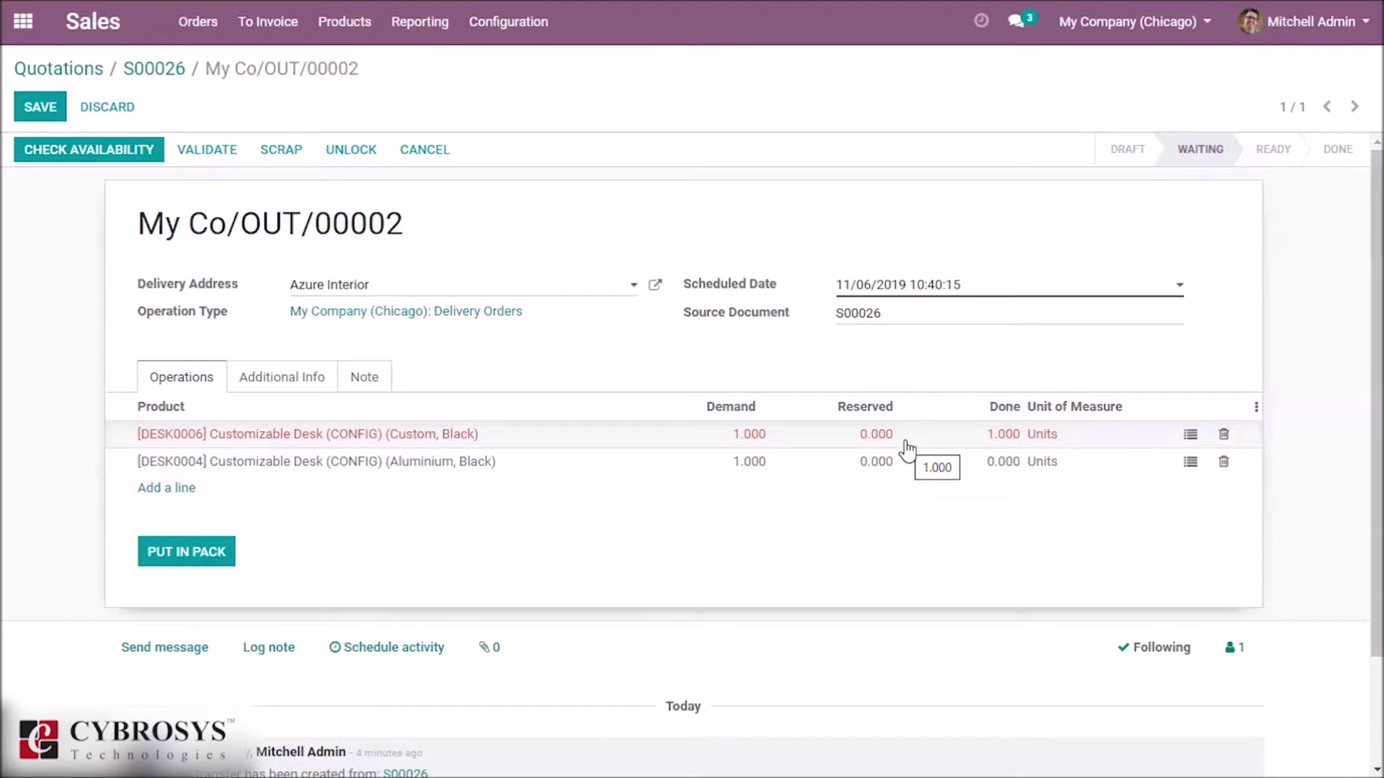
# - Add a detailed operation line with 1 unit done for the Aluminium, Black Customizable Desk
pyautogui.click(951, 445)
pyautogui.click(1191, 463)
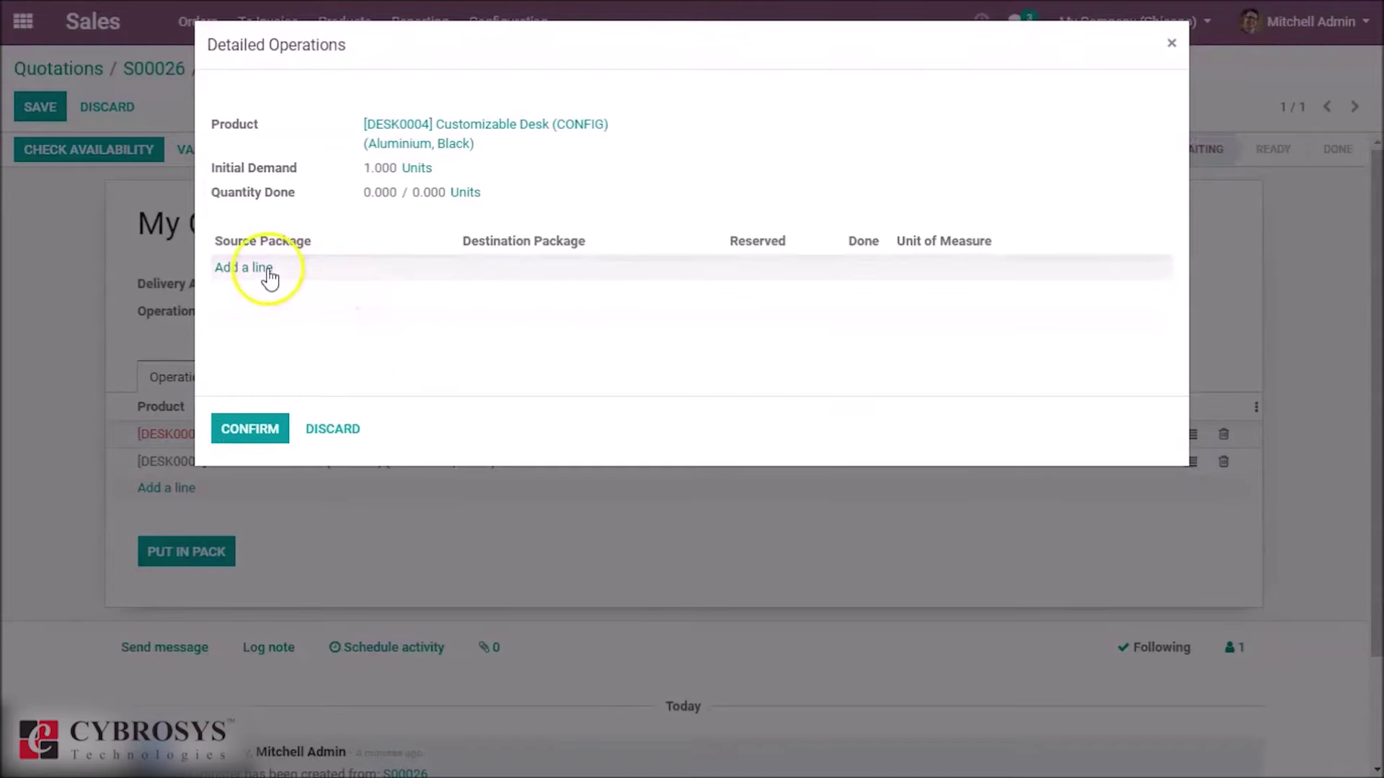
pyautogui.click(274, 274)
pyautogui.click(845, 269)
pyautogui.write('1')
pyautogui.click(263, 425)
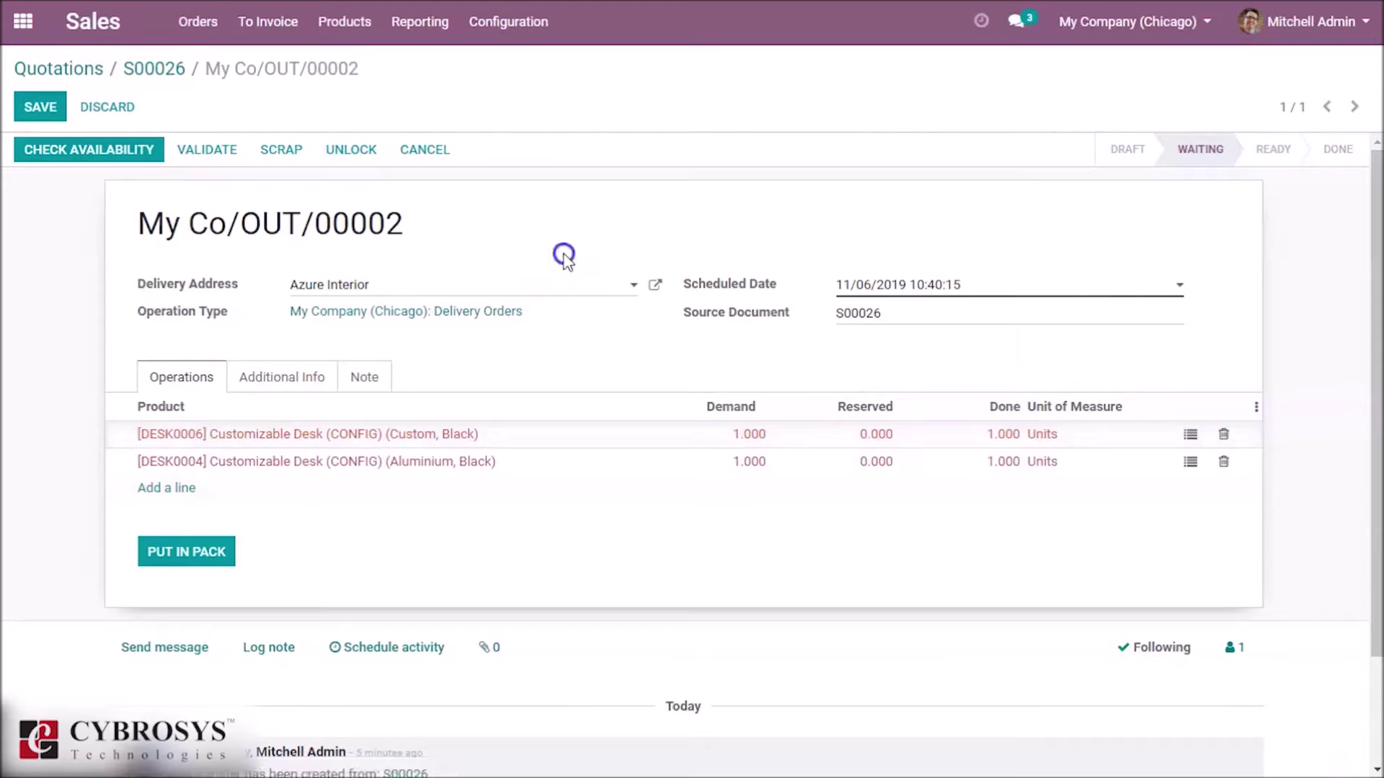
# - Validate the delivery order and disable its SMS text message confirmation
pyautogui.click(208, 154)
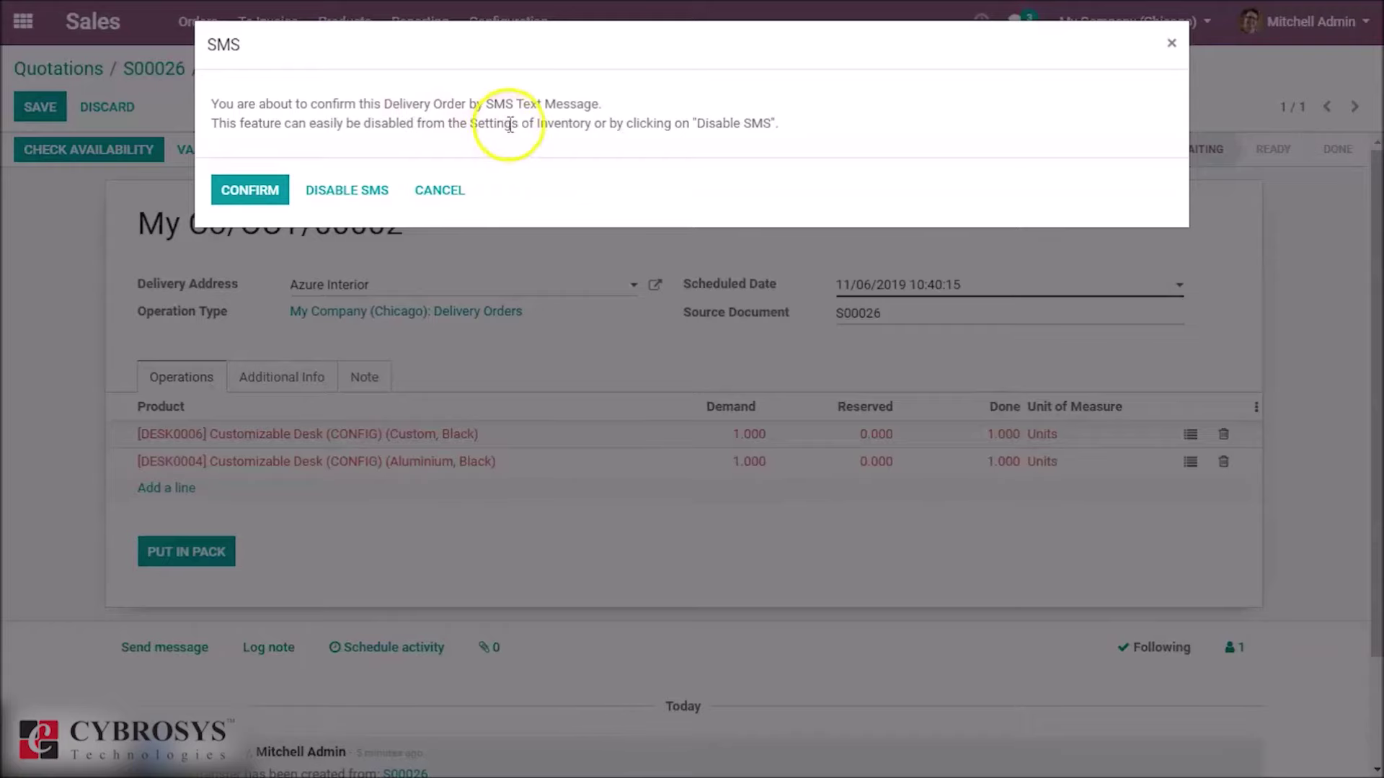
pyautogui.moveTo(486, 104); pyautogui.dragTo(604, 102)
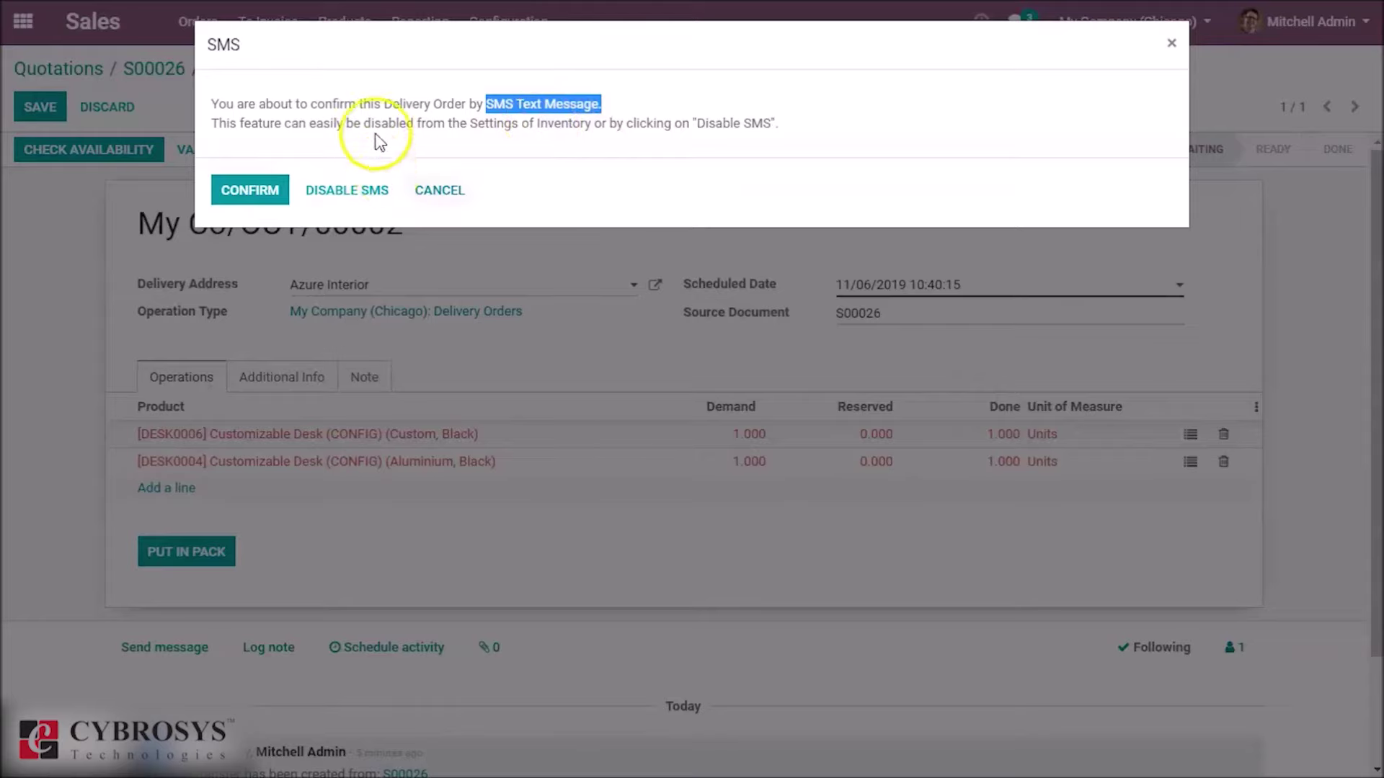
pyautogui.click(359, 189)
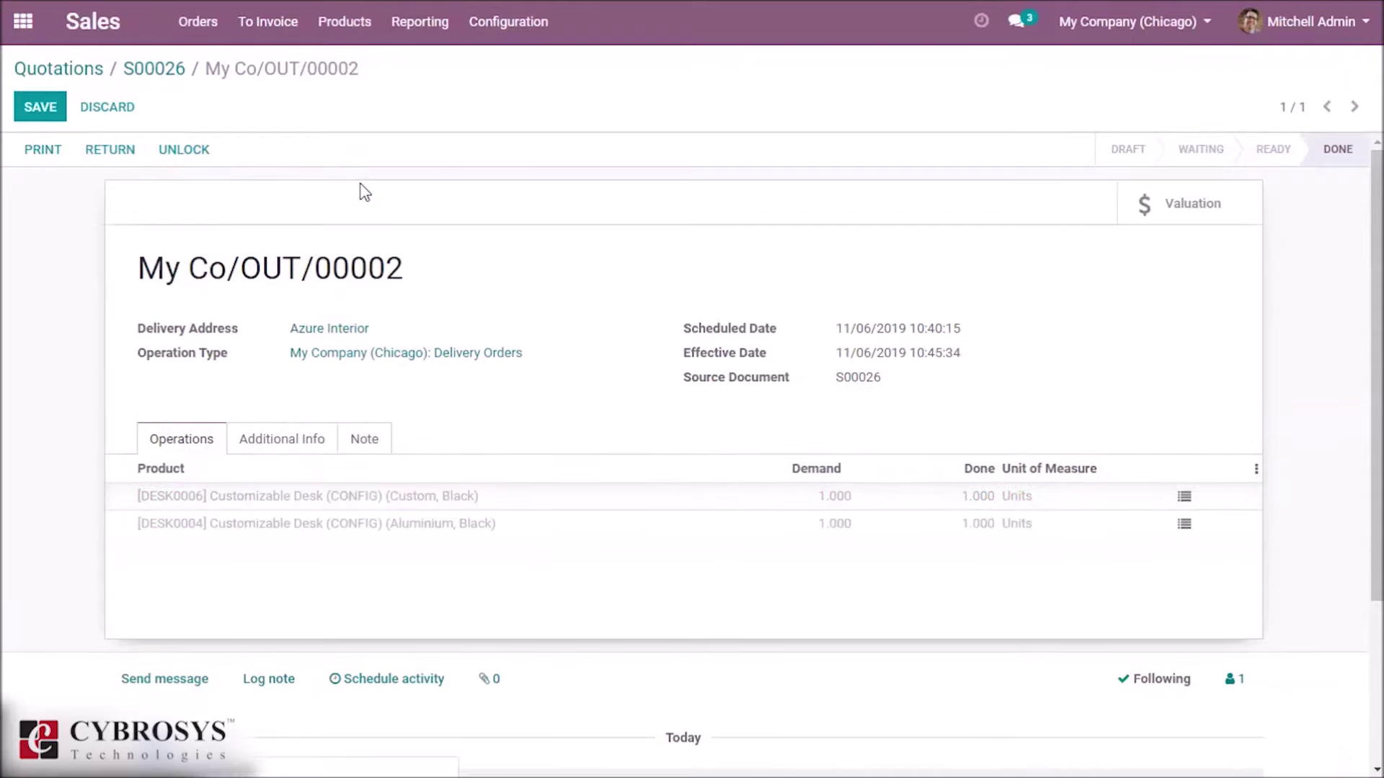
pyautogui.click(321, 227)
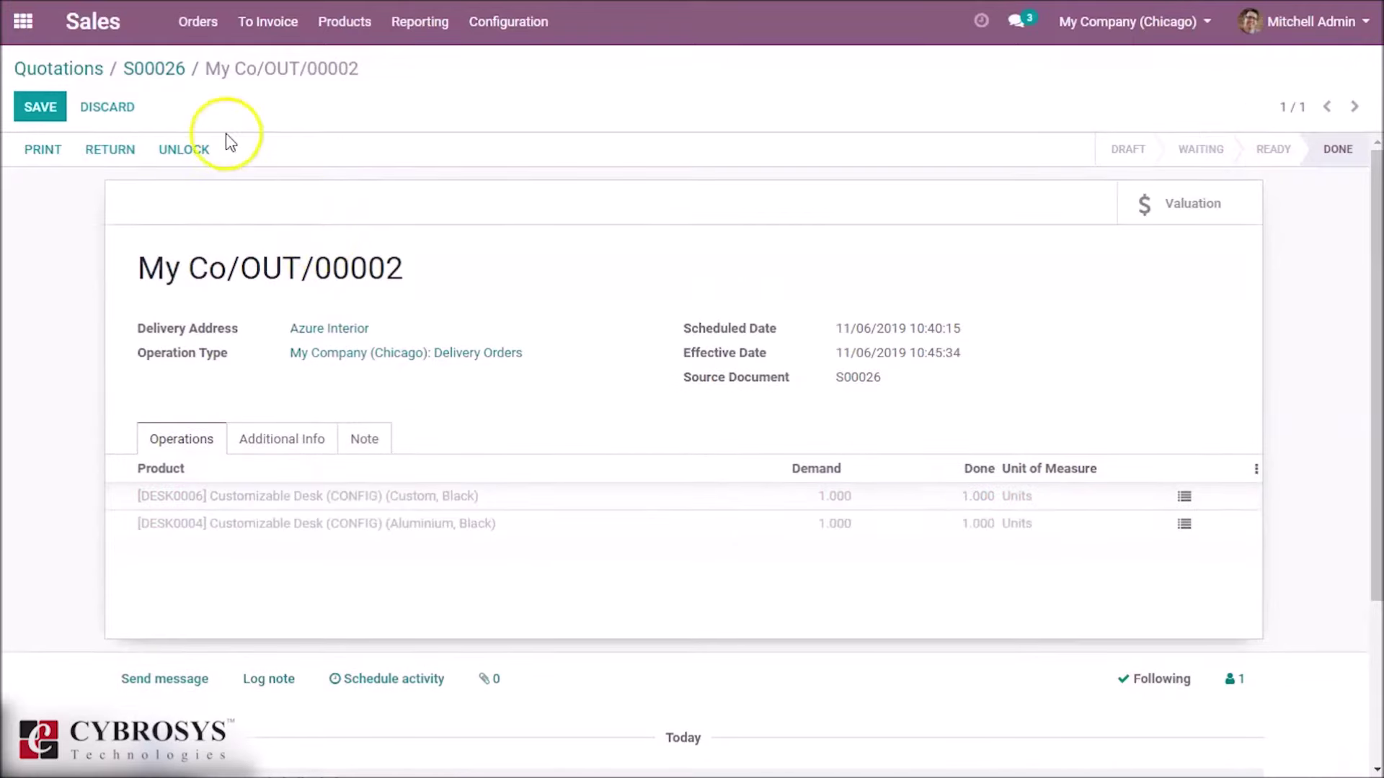
# - Return to the sales order and create a regular draft invoice from it, opening the invoice for review
pyautogui.click(169, 71)
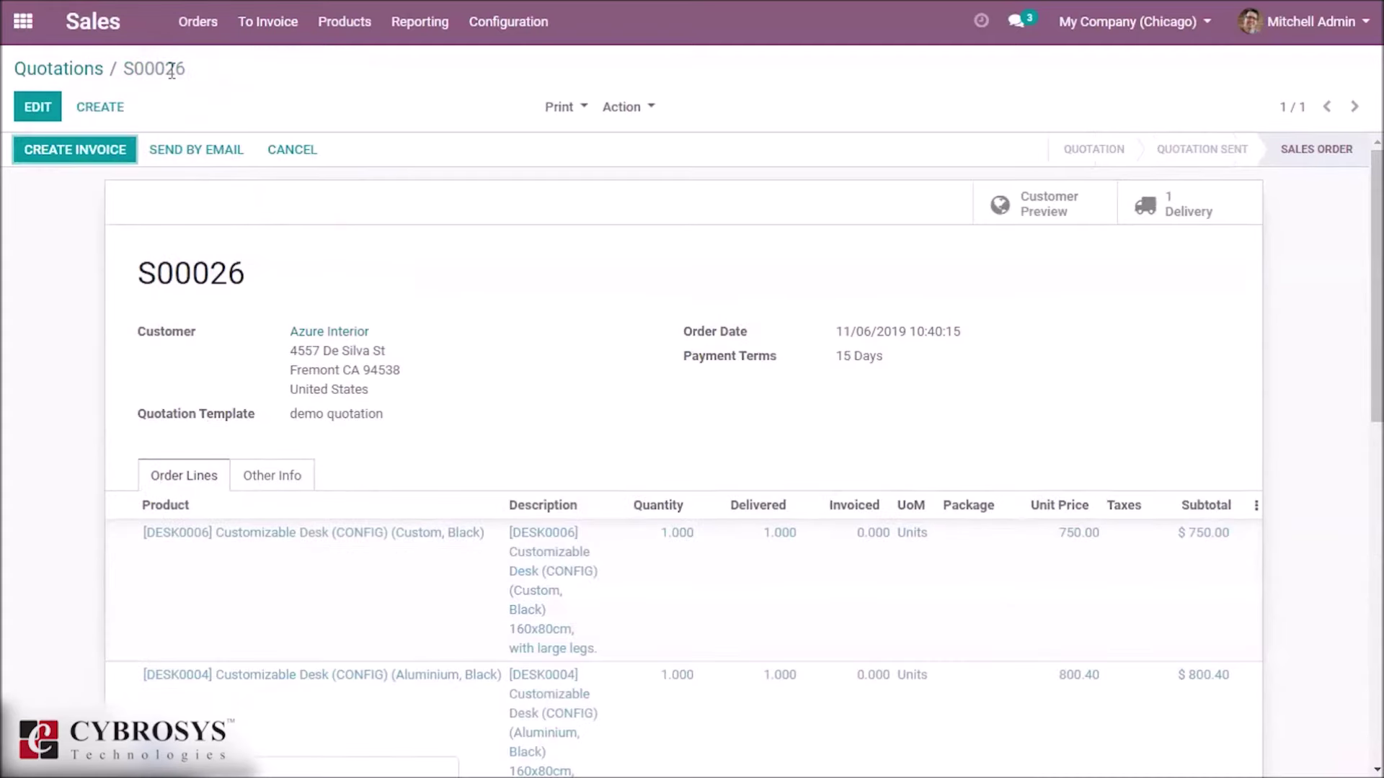
pyautogui.click(329, 292)
pyautogui.click(441, 323)
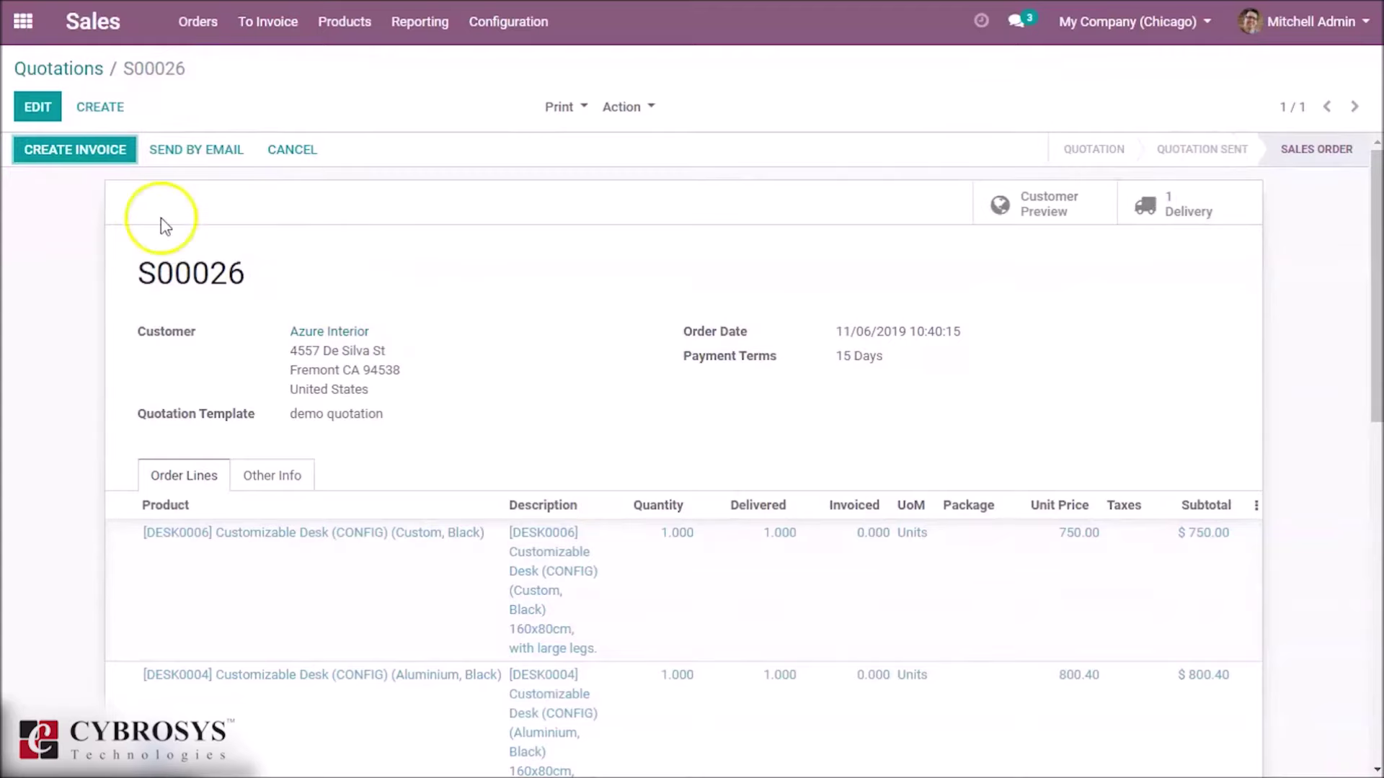
pyautogui.click(76, 165)
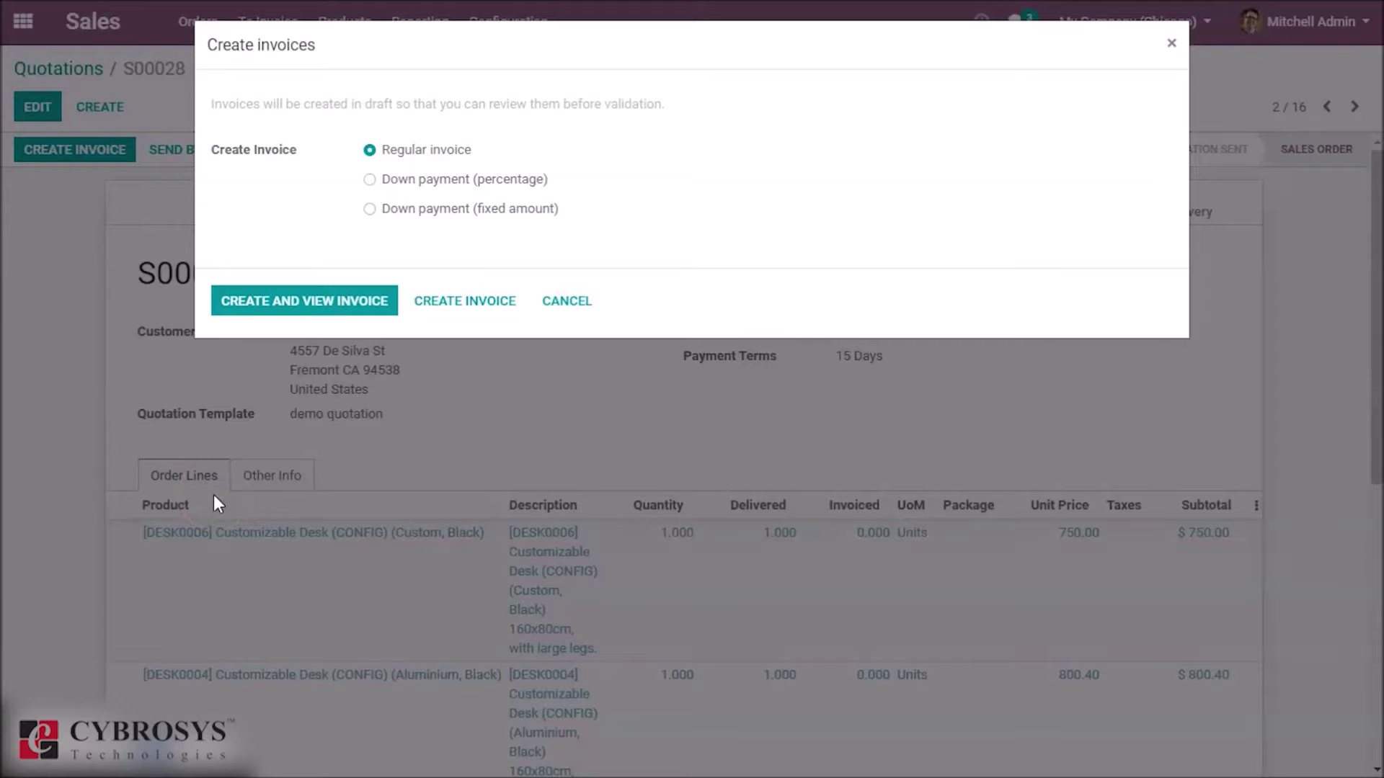
pyautogui.click(277, 294)
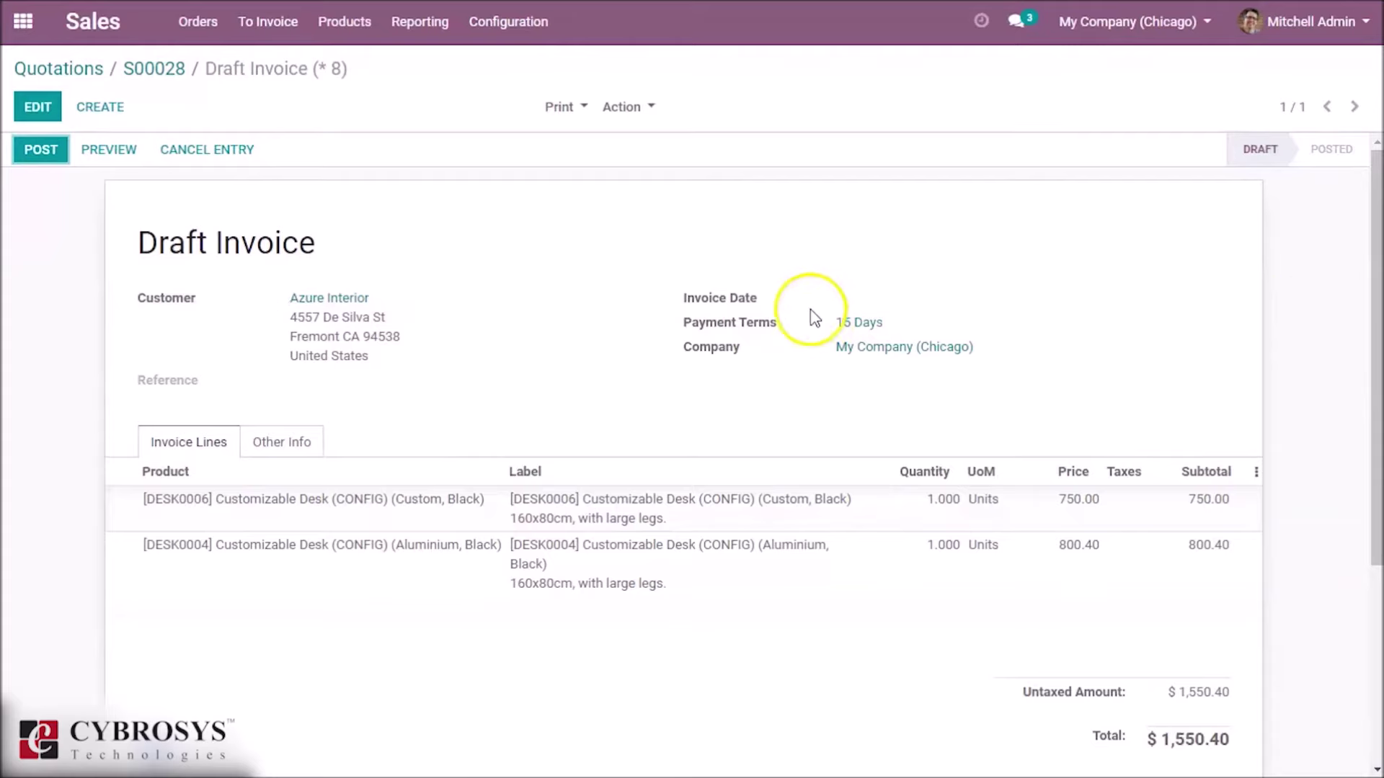
# - Examine the draft invoice's customer portal preview and return to edit mode
pyautogui.click(108, 150)
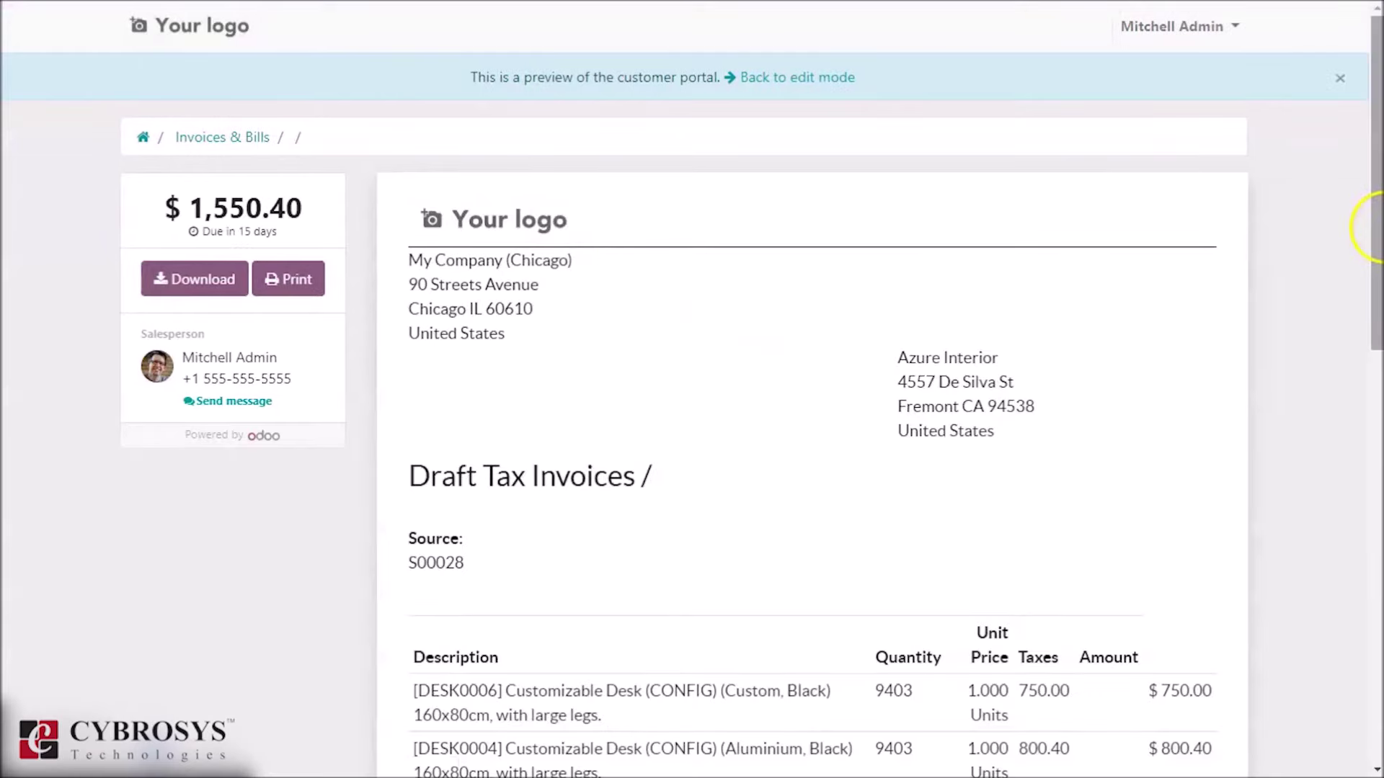
pyautogui.moveTo(1361, 227)
pyautogui.mouseDown()
pyautogui.moveTo(1376, 523)
pyautogui.moveTo(1378, 232)
pyautogui.mouseUp()
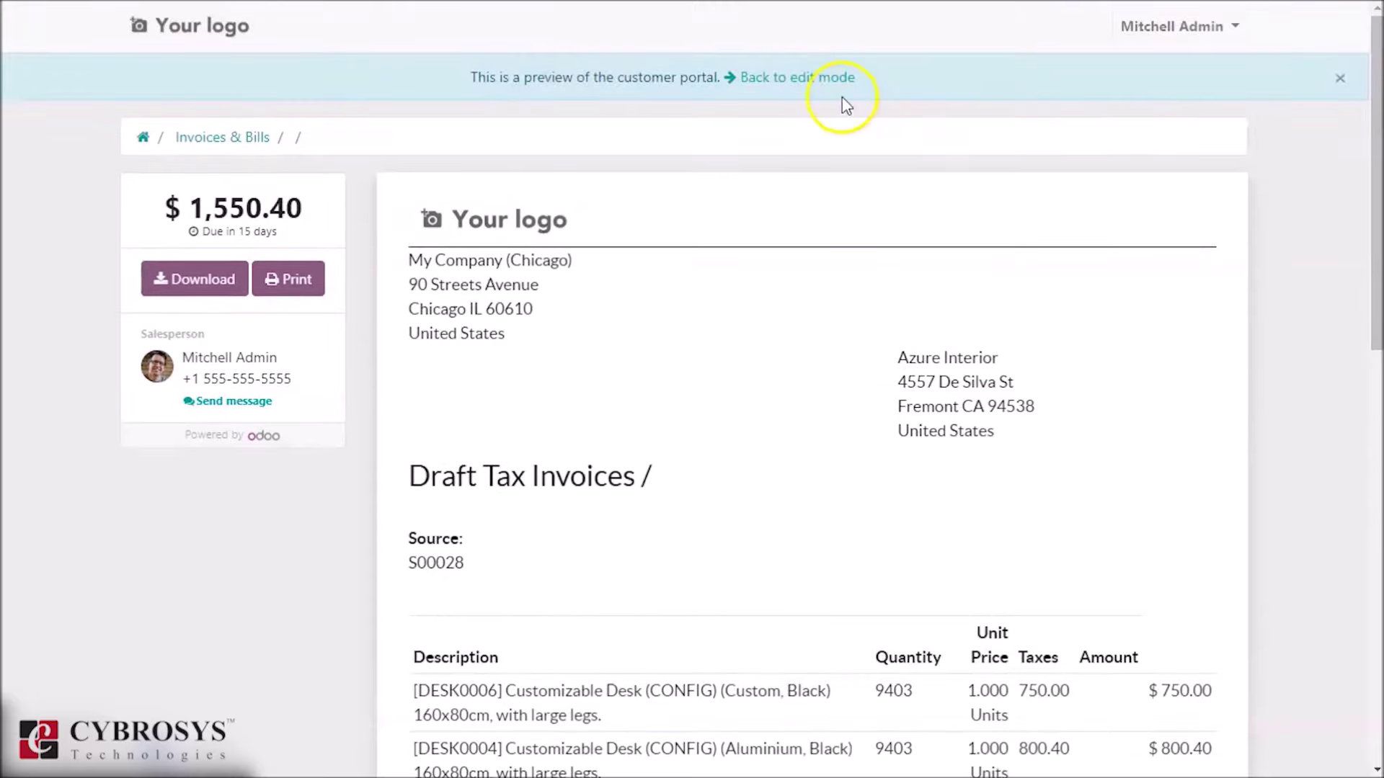
pyautogui.click(806, 78)
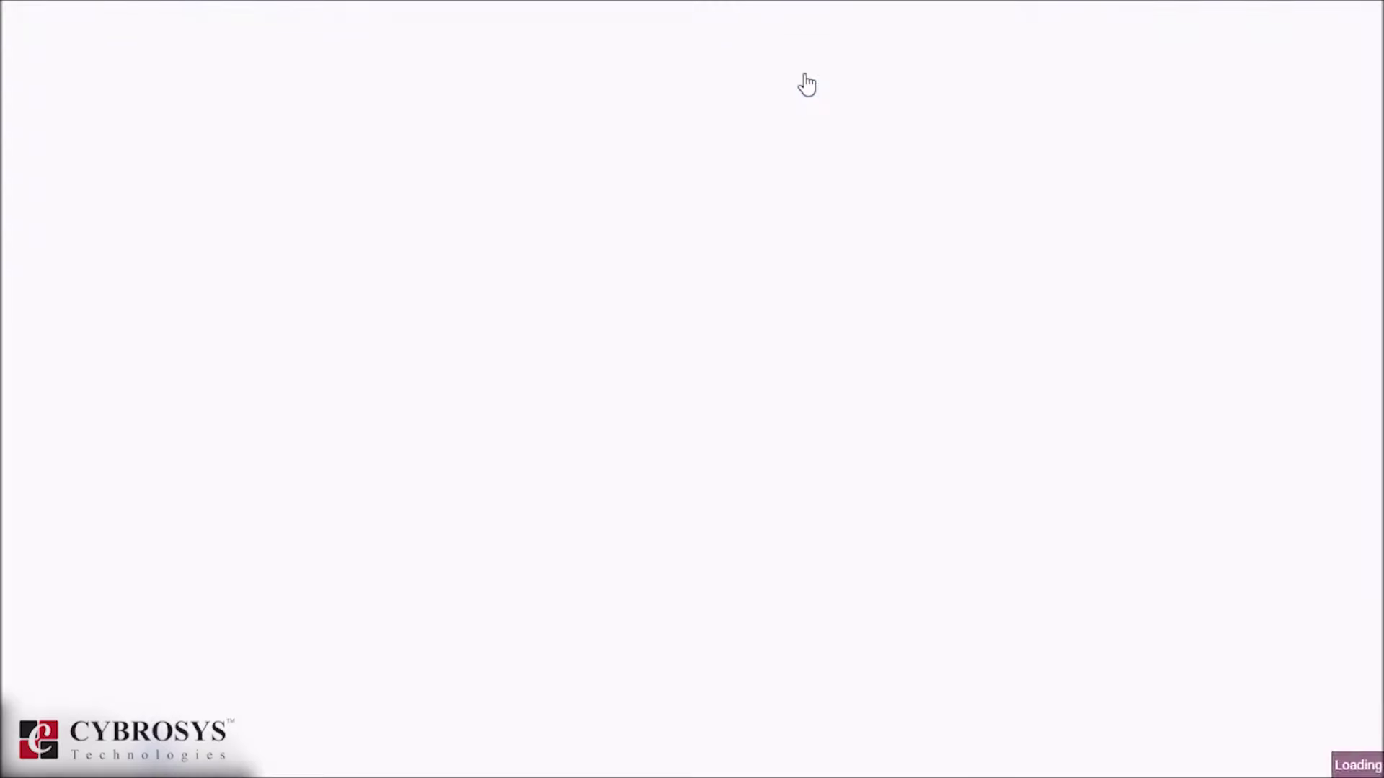
pyautogui.click(670, 315)
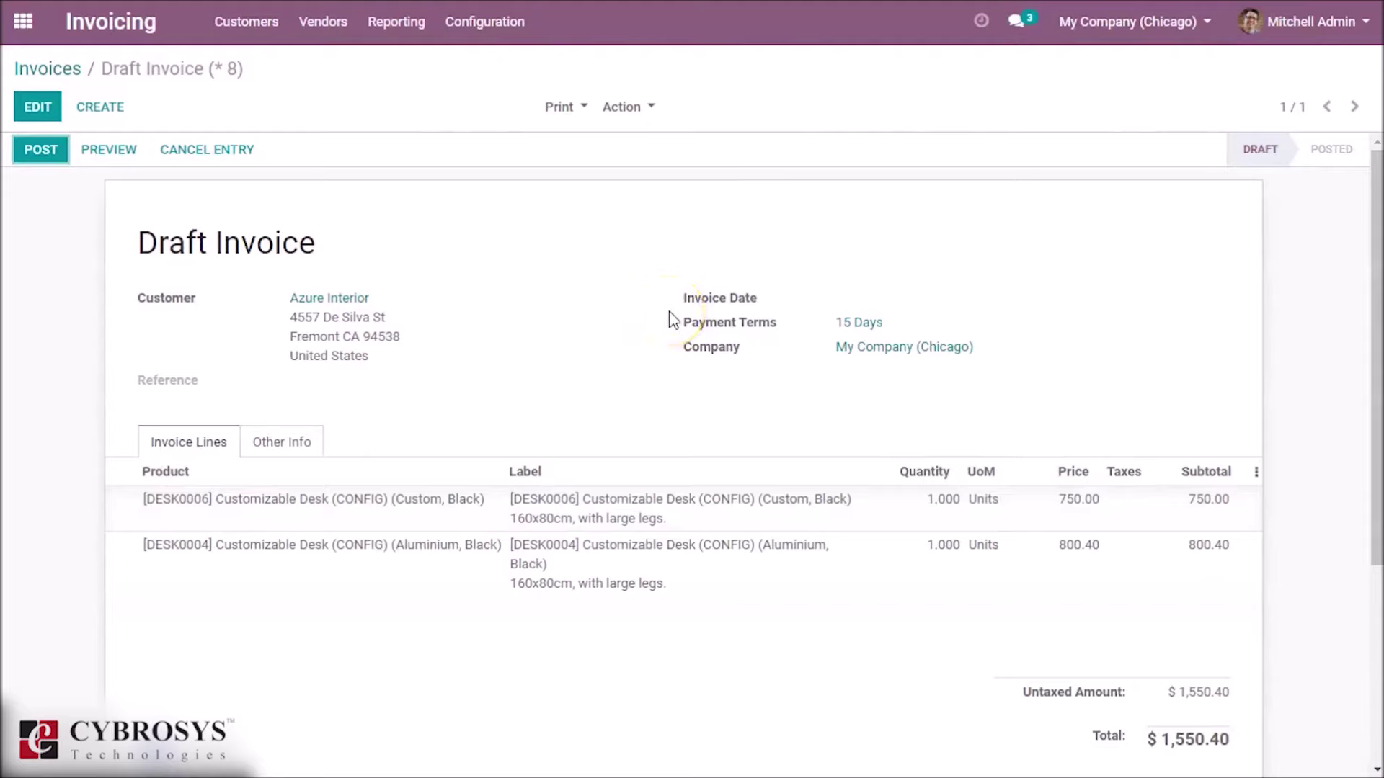
# - Post the draft invoice, and look at its send-and-print e-mail form without sending it
pyautogui.click(38, 154)
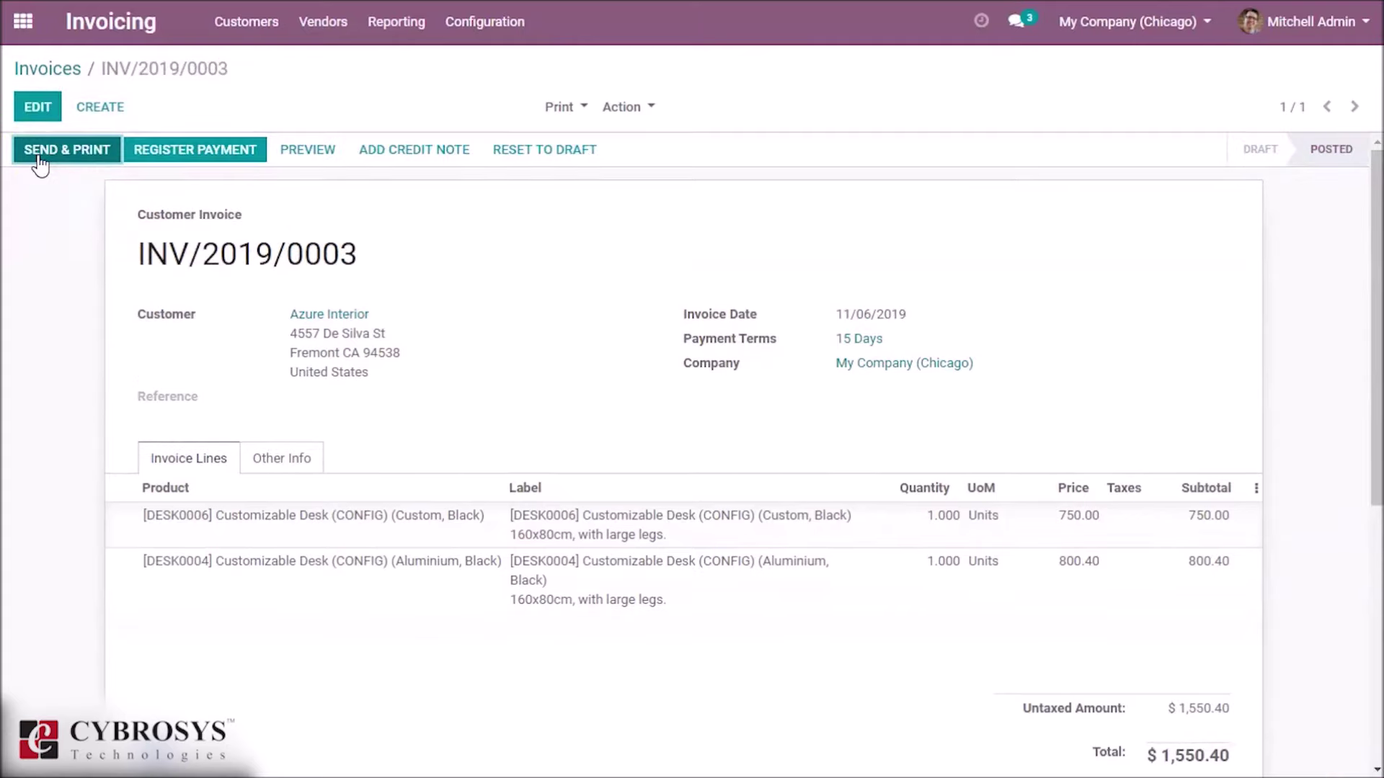
pyautogui.click(38, 155)
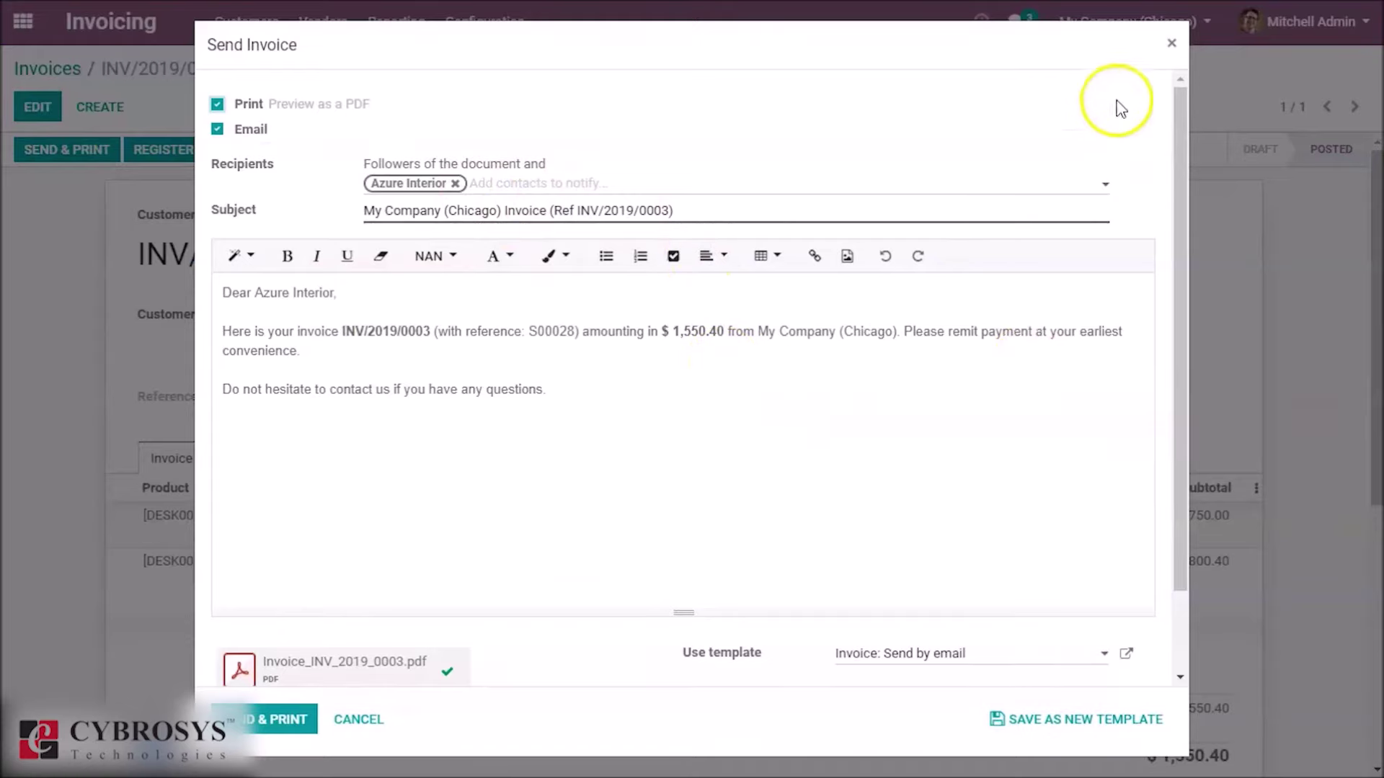
pyautogui.click(1171, 44)
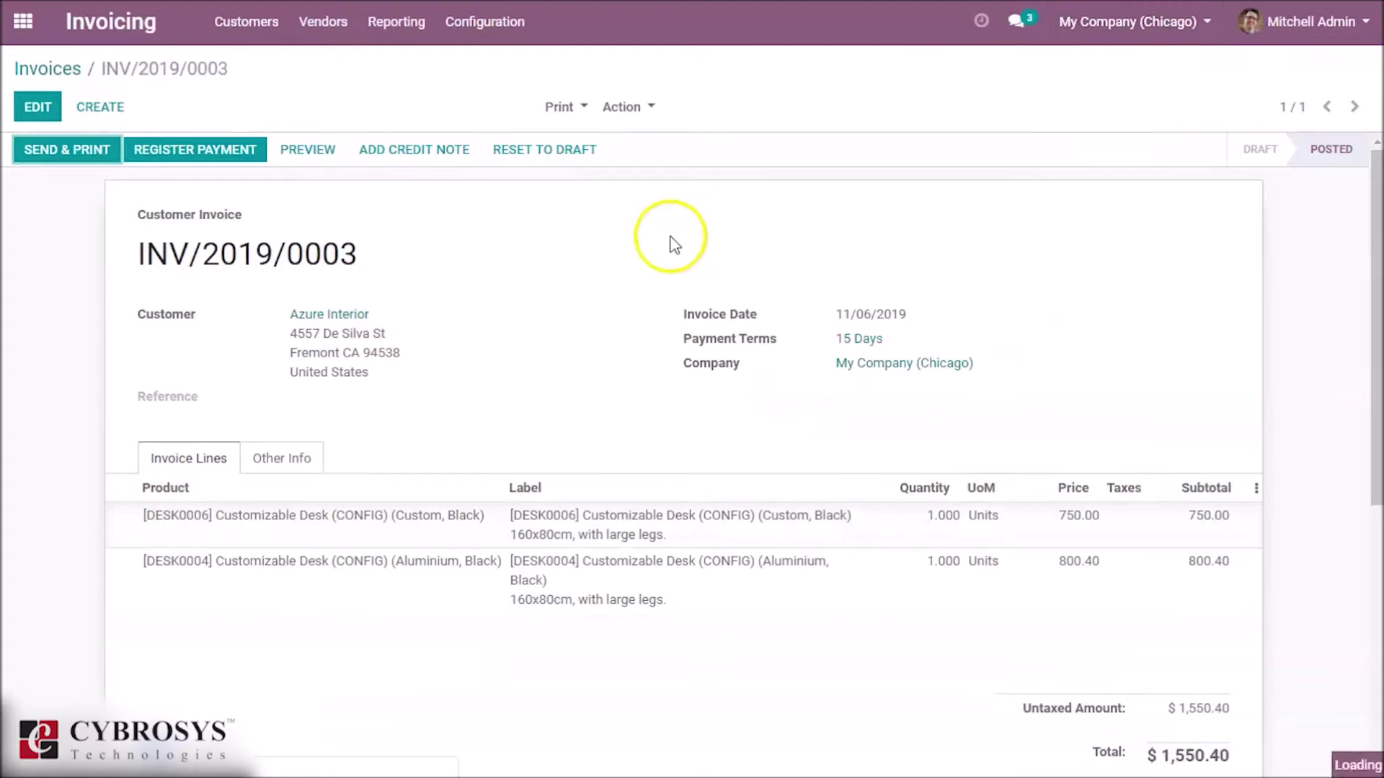
# - Register a $1,550.40 payment for the invoice through the Bank (INR) journal, dated 11/06/2019
pyautogui.click(173, 153)
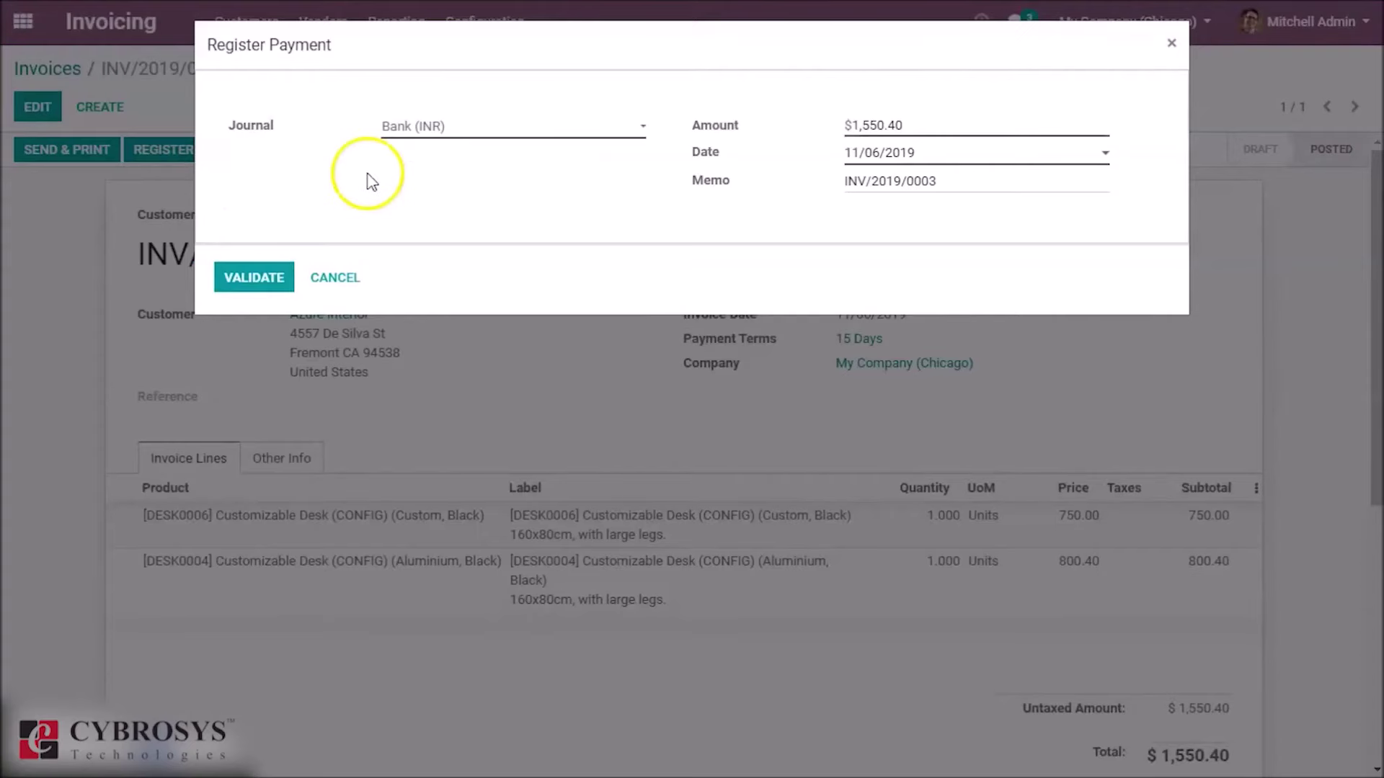
pyautogui.click(518, 137)
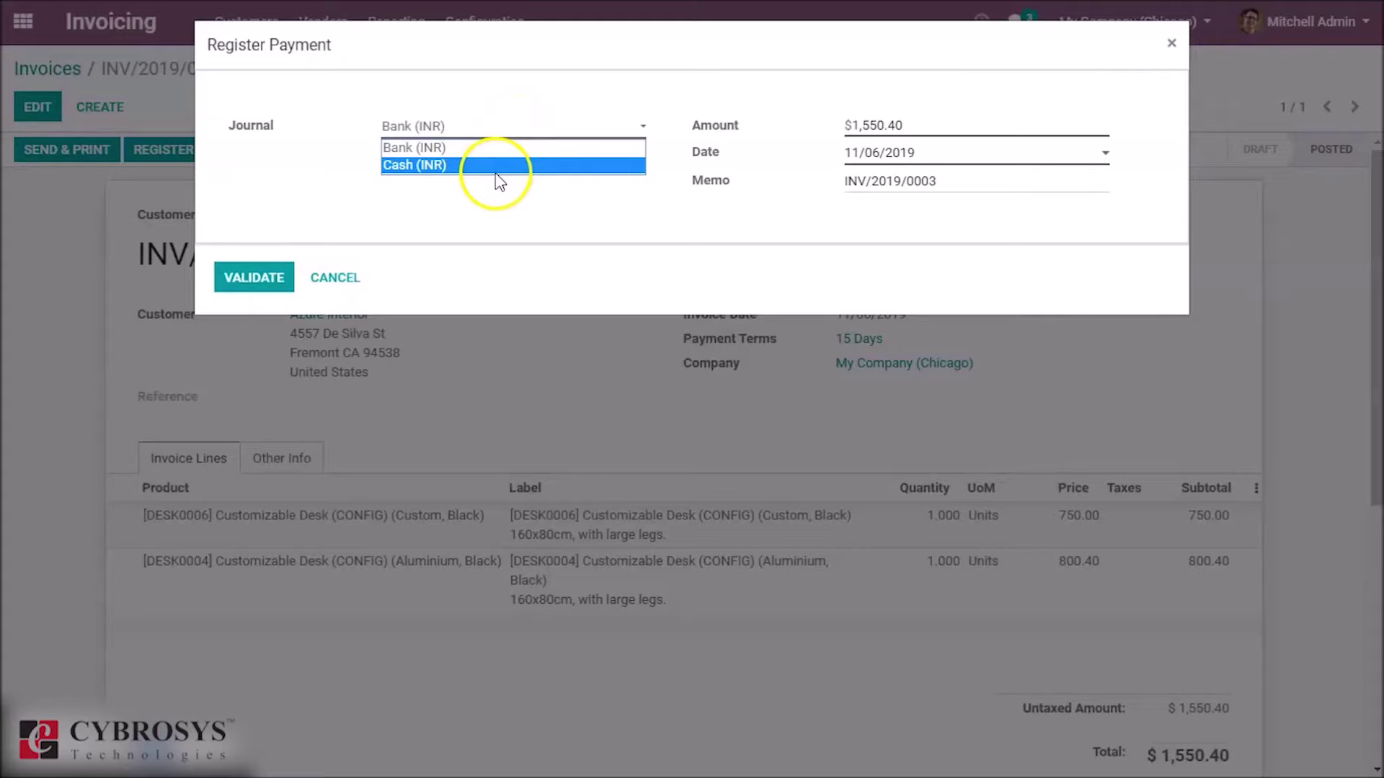
pyautogui.click(531, 199)
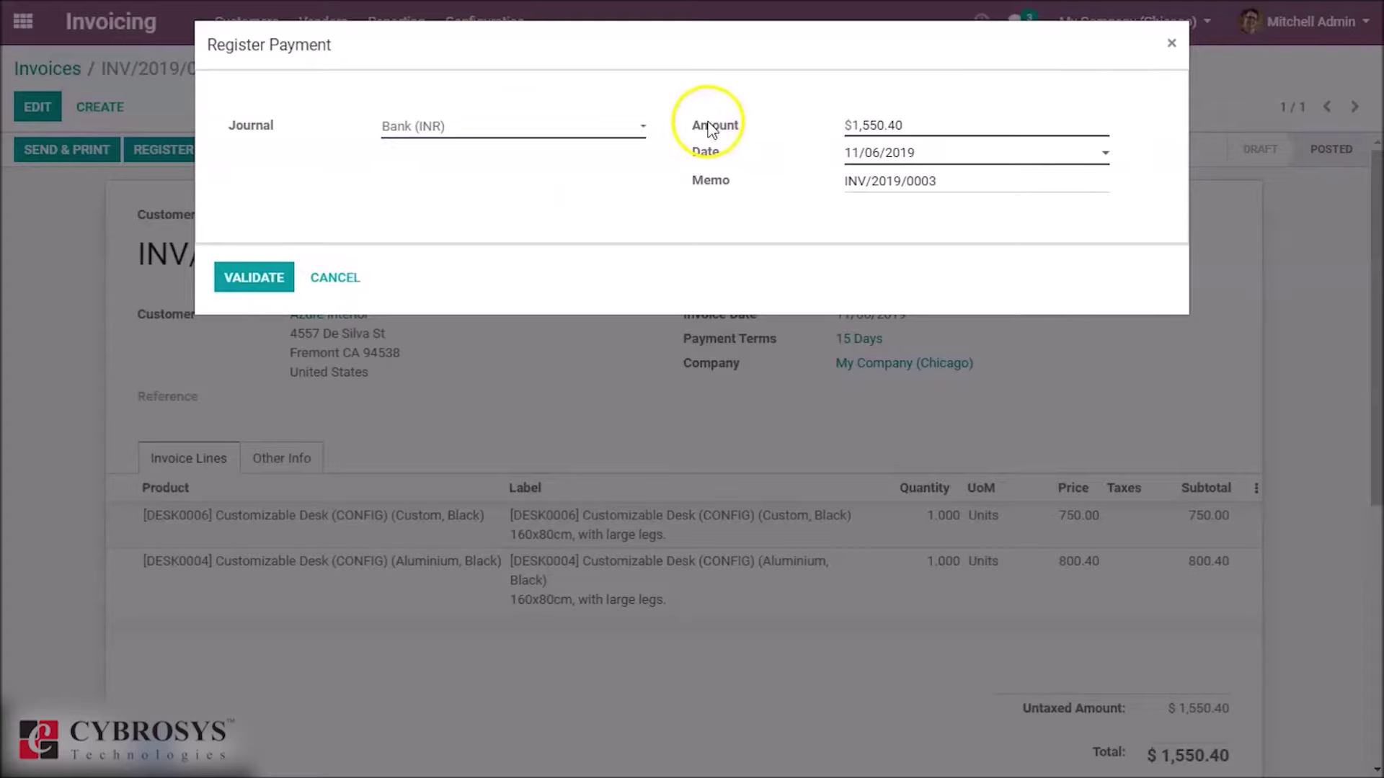
pyautogui.click(266, 276)
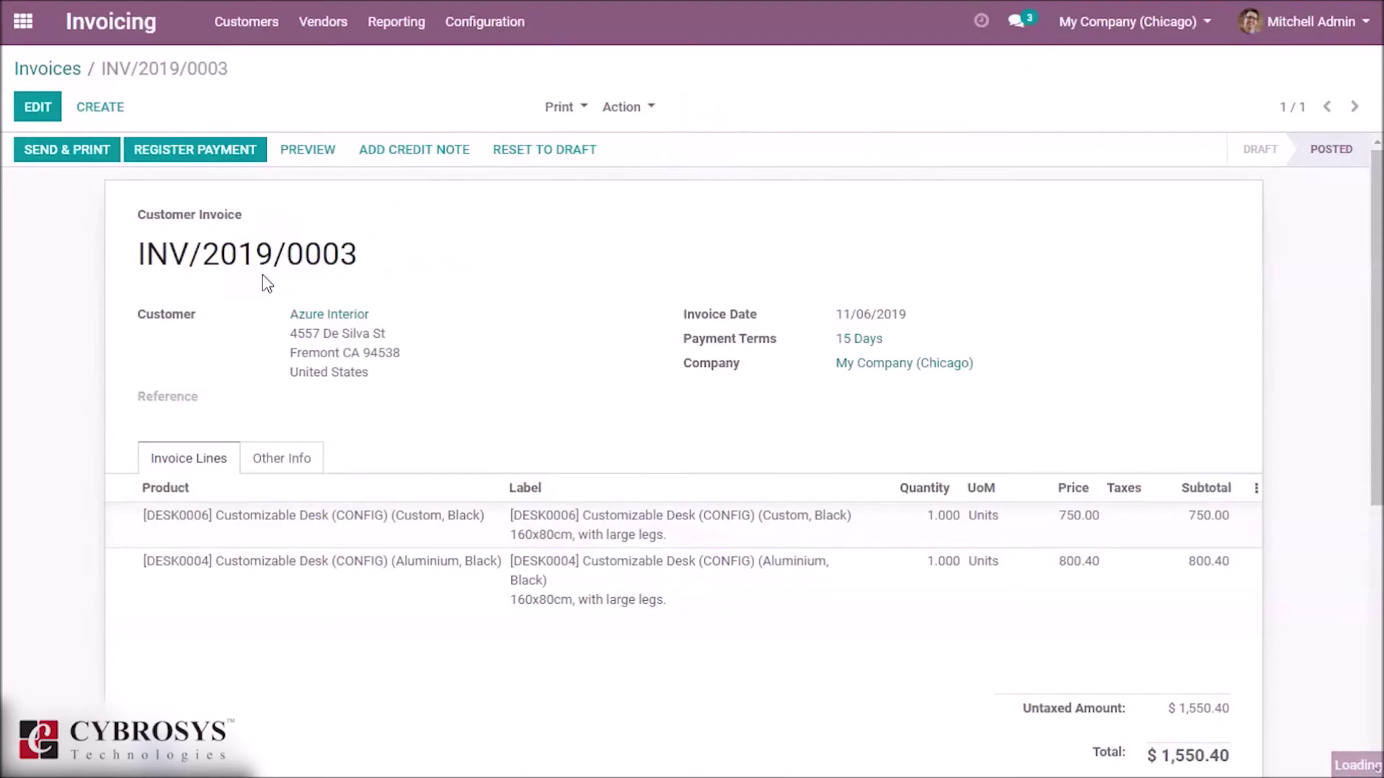
pyautogui.click(590, 317)
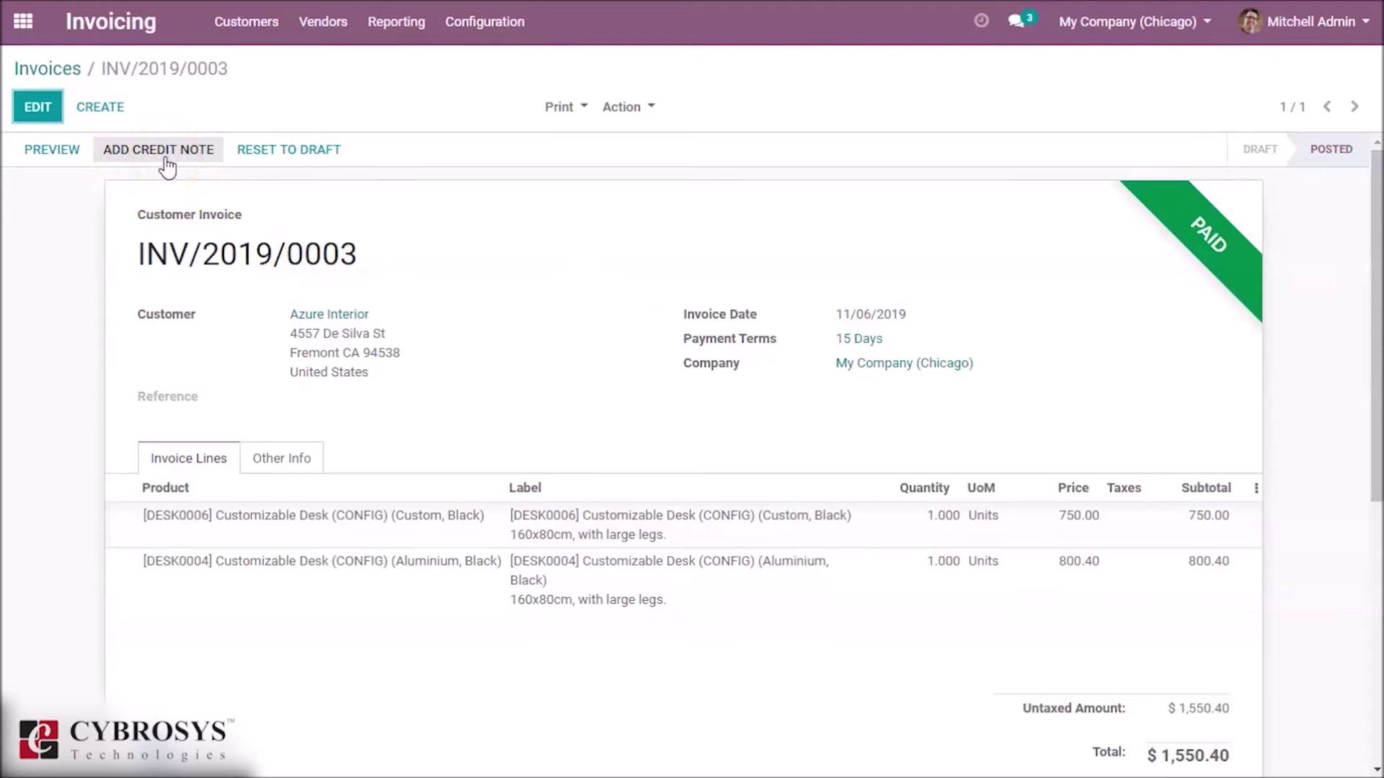
pyautogui.click(458, 216)
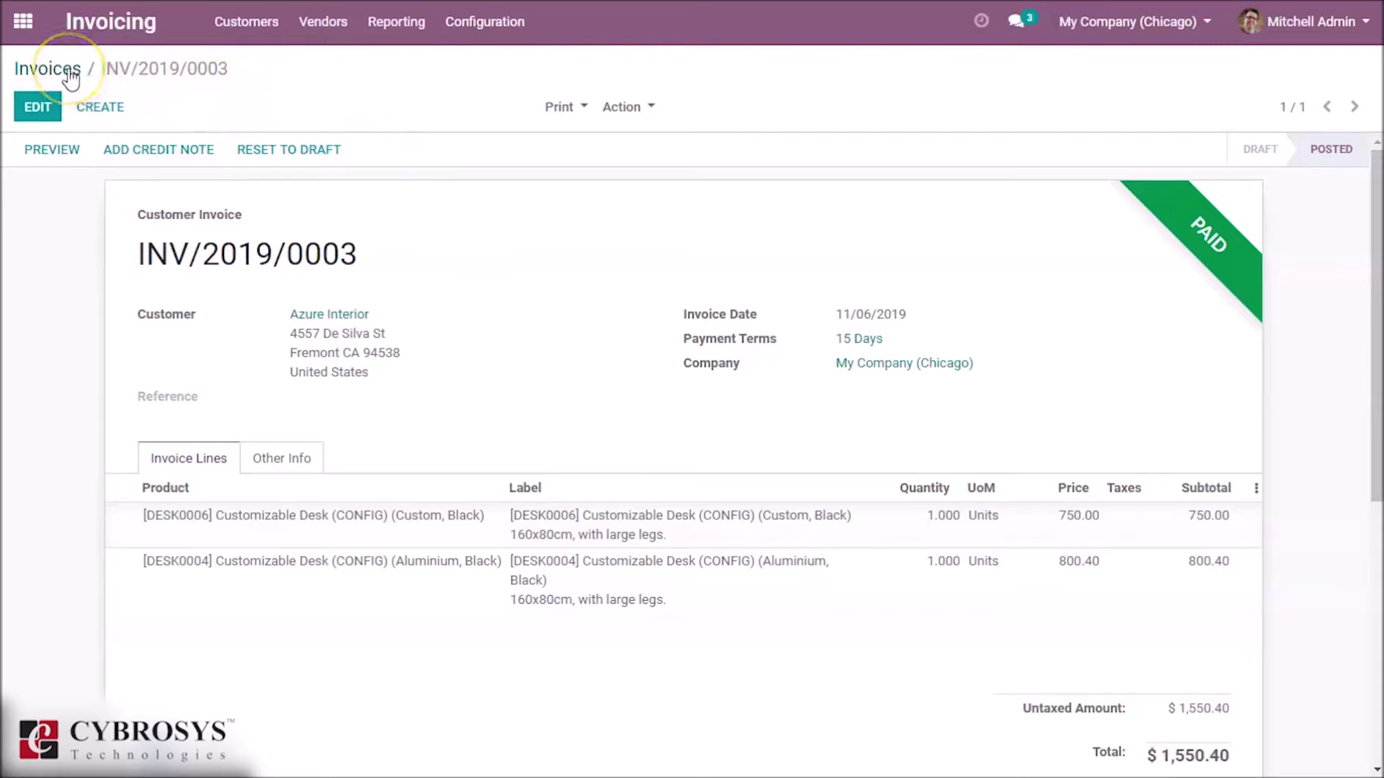
# - Switch to the Sales app and open its quotations list
pyautogui.click(24, 21)
pyautogui.click(380, 367)
pyautogui.click(477, 258)
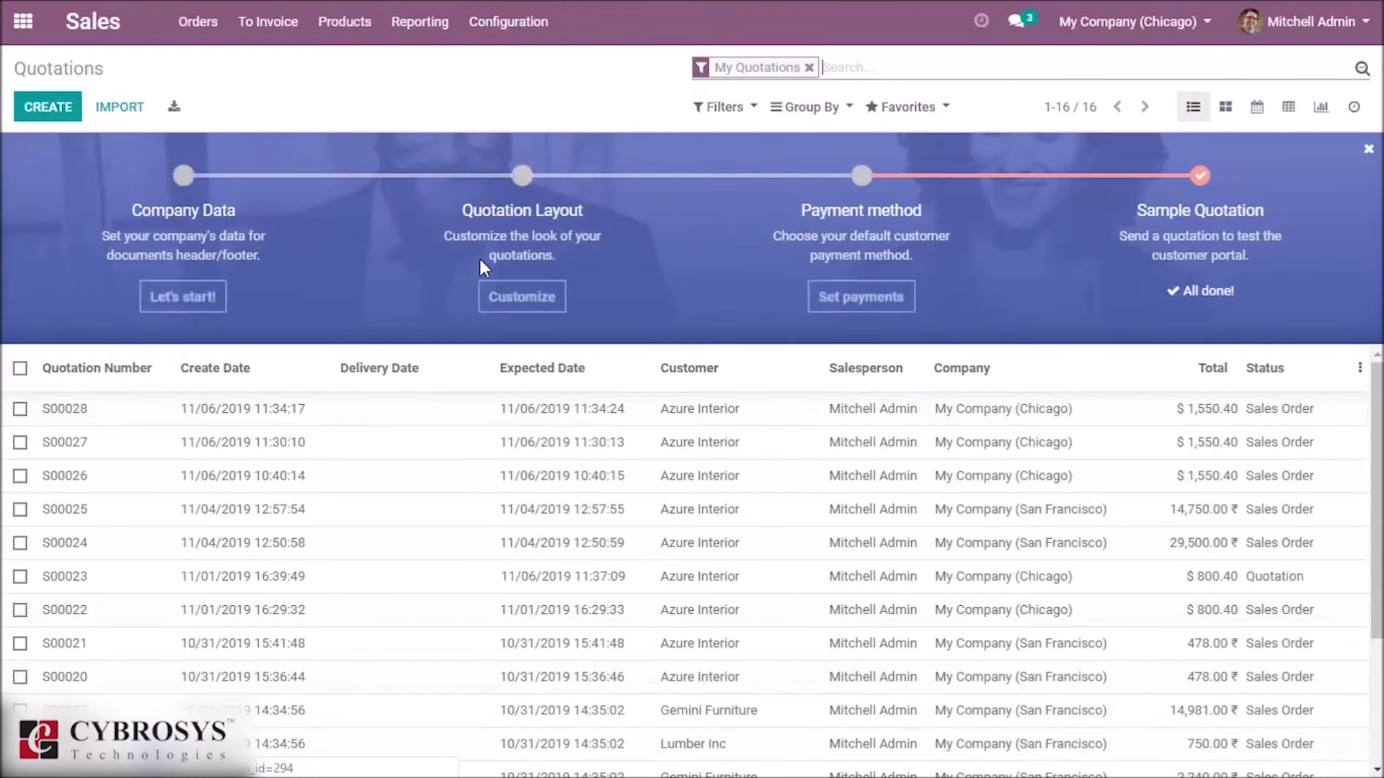
pyautogui.click(526, 85)
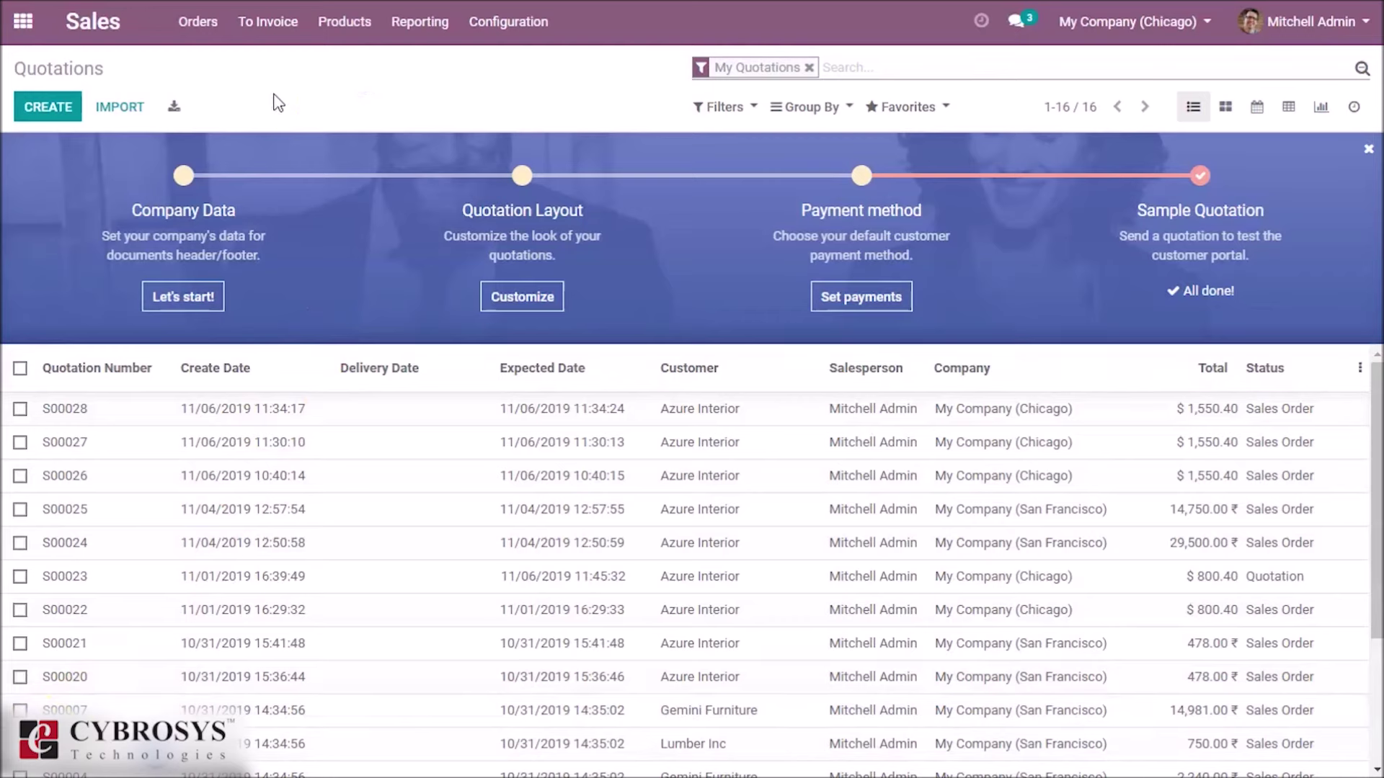
# - Review the quotations list and the sales orders list
pyautogui.click(206, 29)
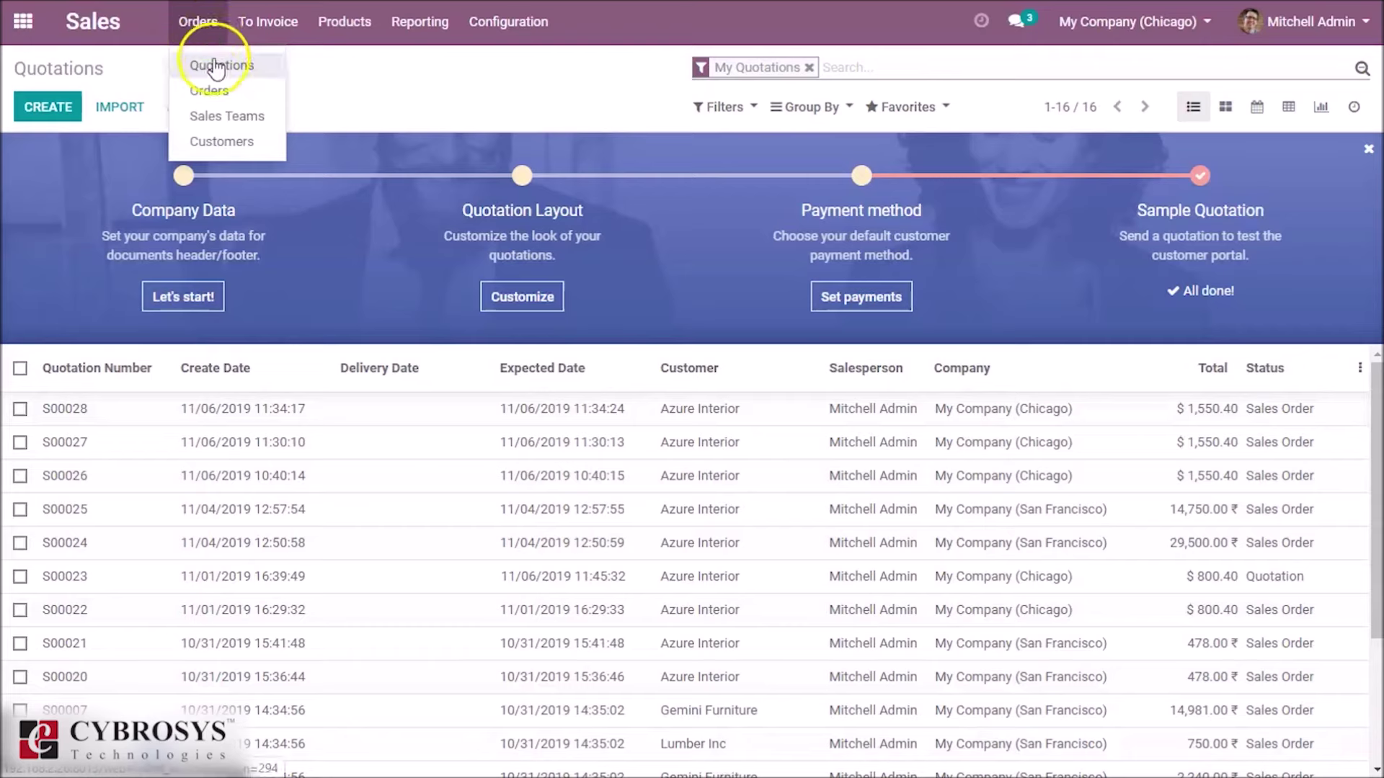
pyautogui.click(207, 66)
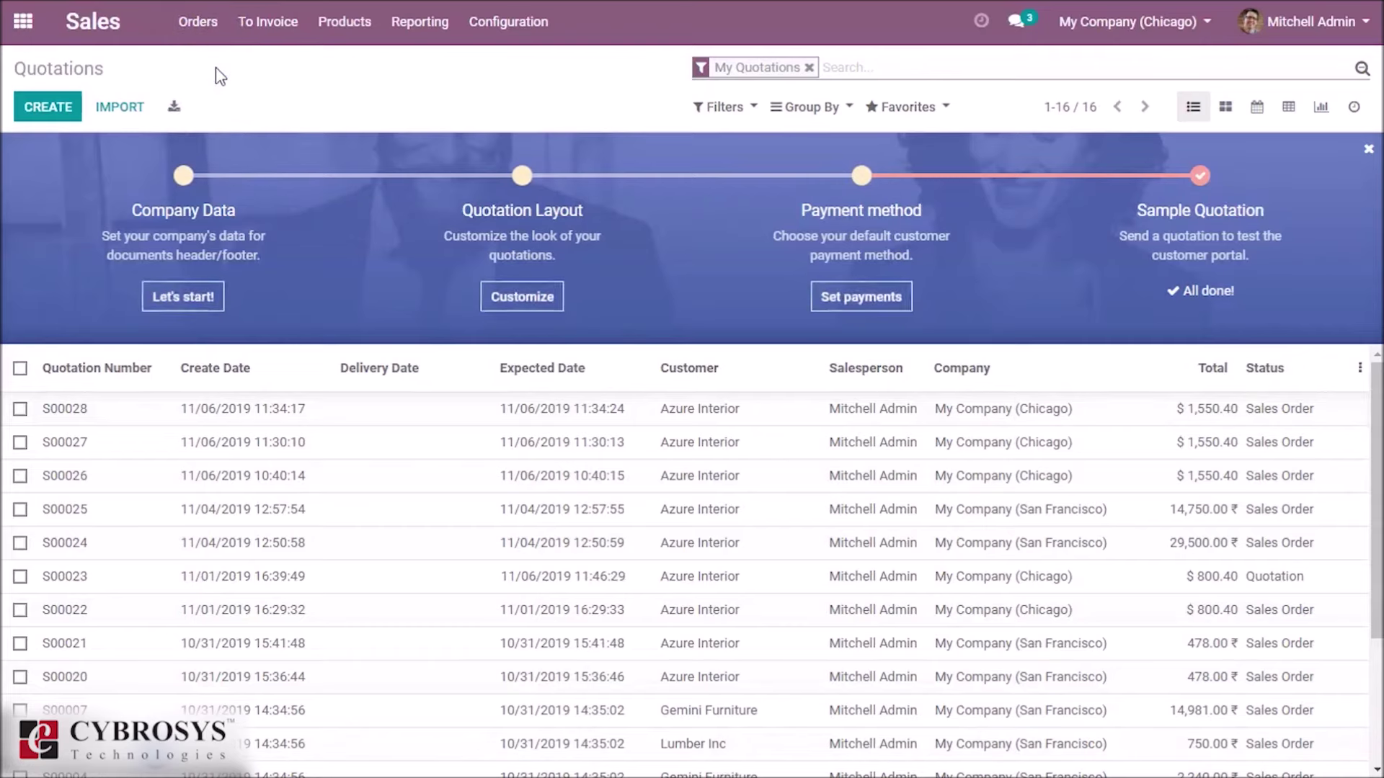
pyautogui.click(197, 22)
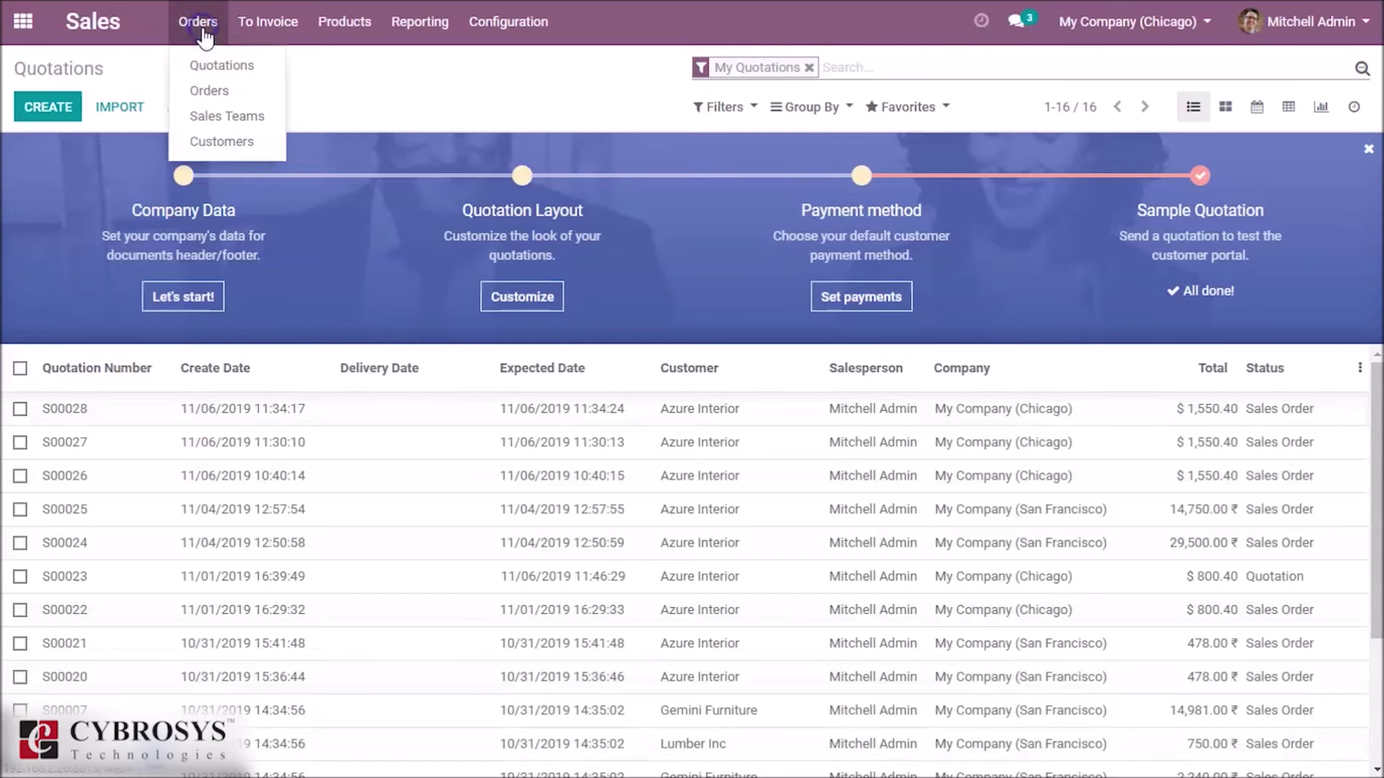
pyautogui.click(209, 99)
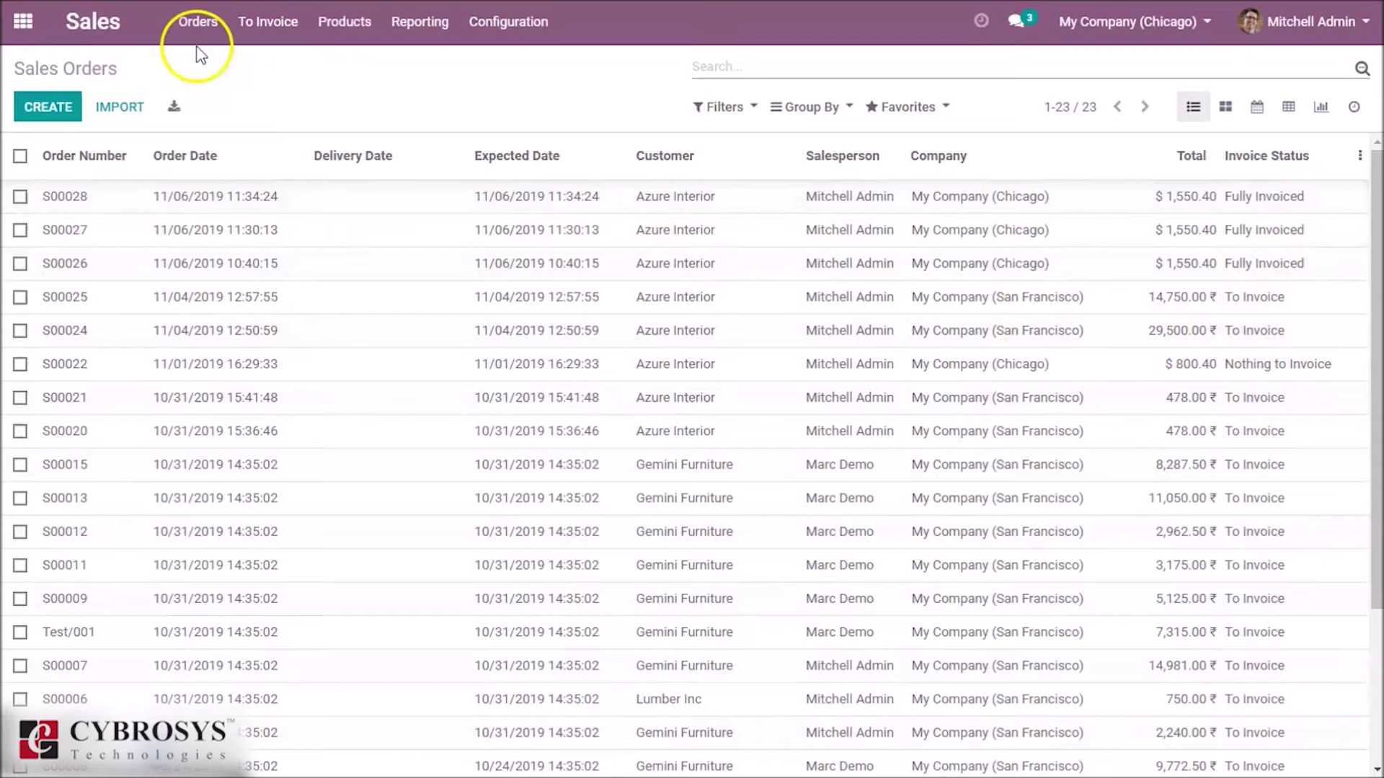
# - View the sales teams overview and the customers list
pyautogui.click(198, 21)
pyautogui.click(225, 117)
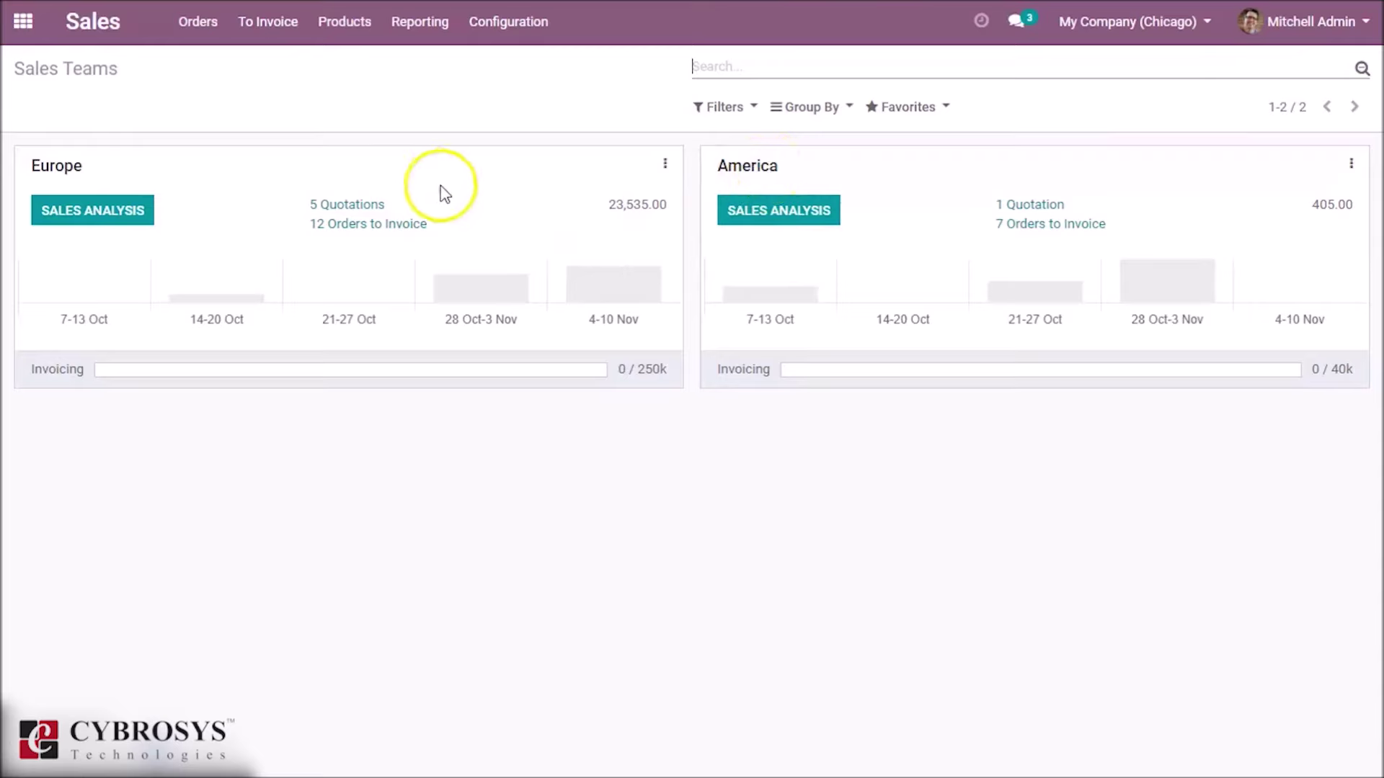
pyautogui.click(207, 29)
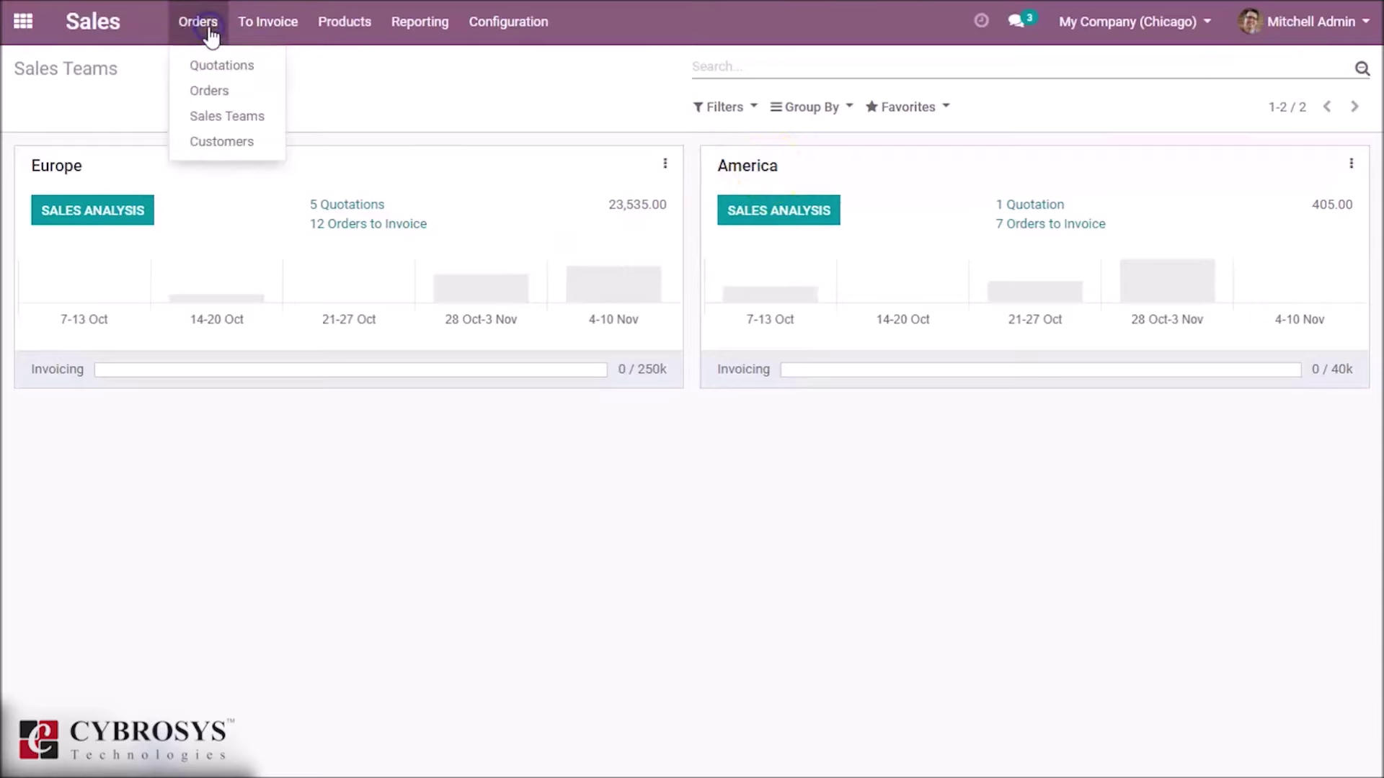
pyautogui.click(224, 142)
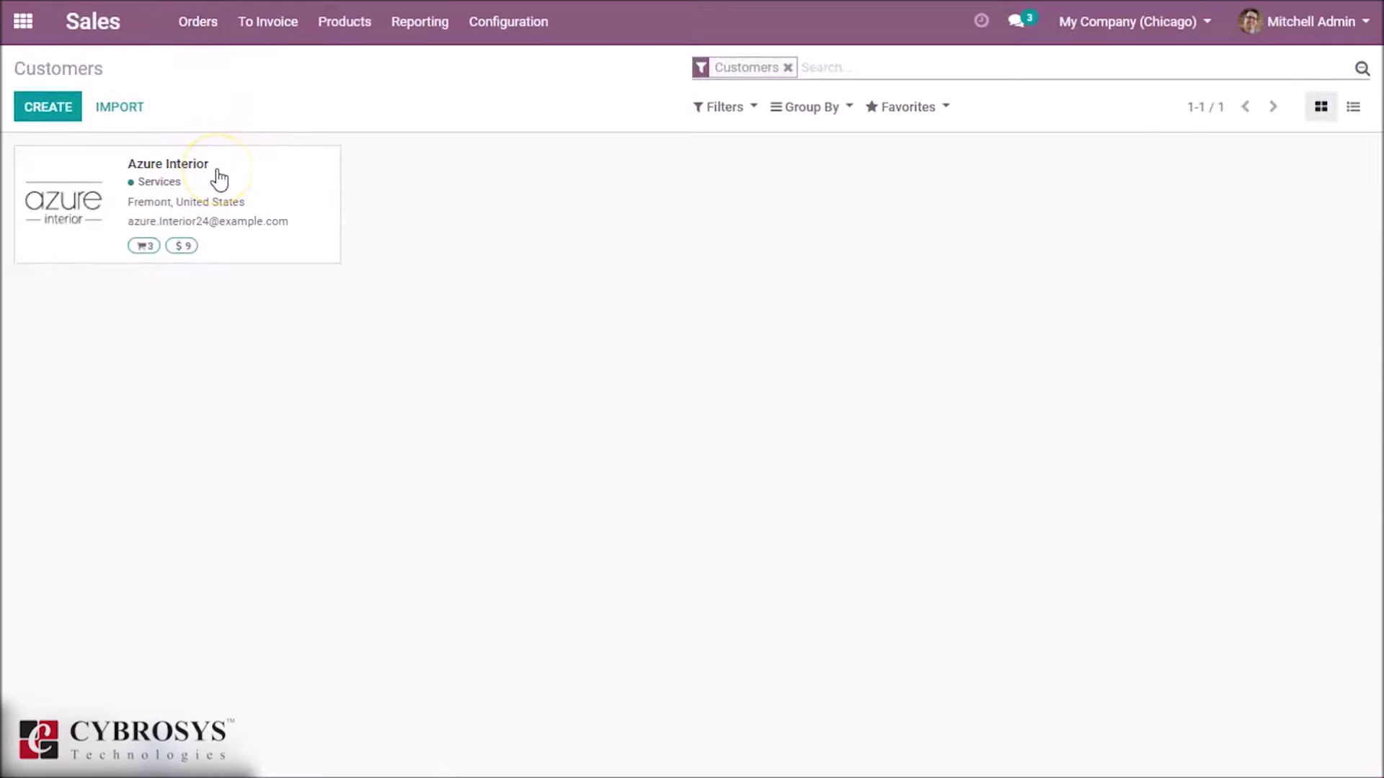
# - Browse the sellable products catalogue and the product variants list
pyautogui.click(283, 25)
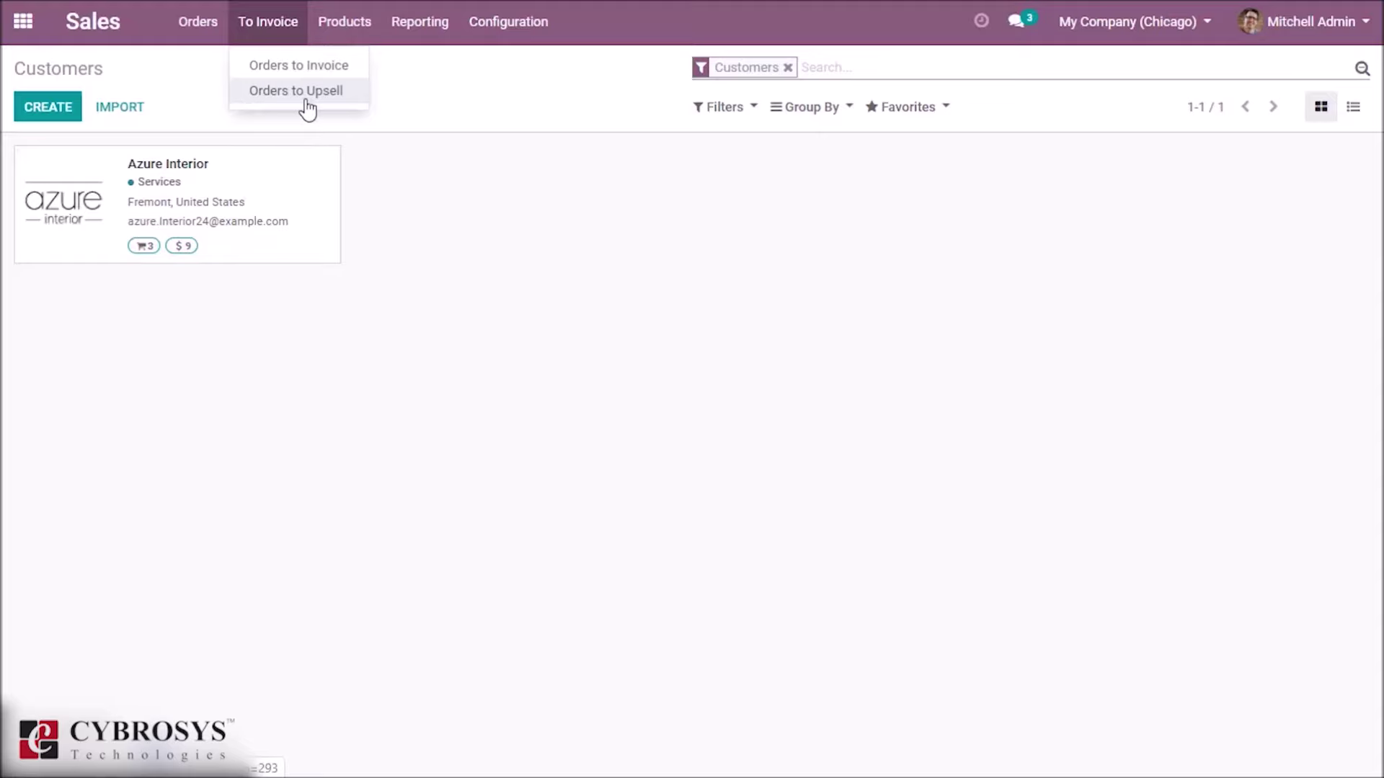
pyautogui.click(348, 26)
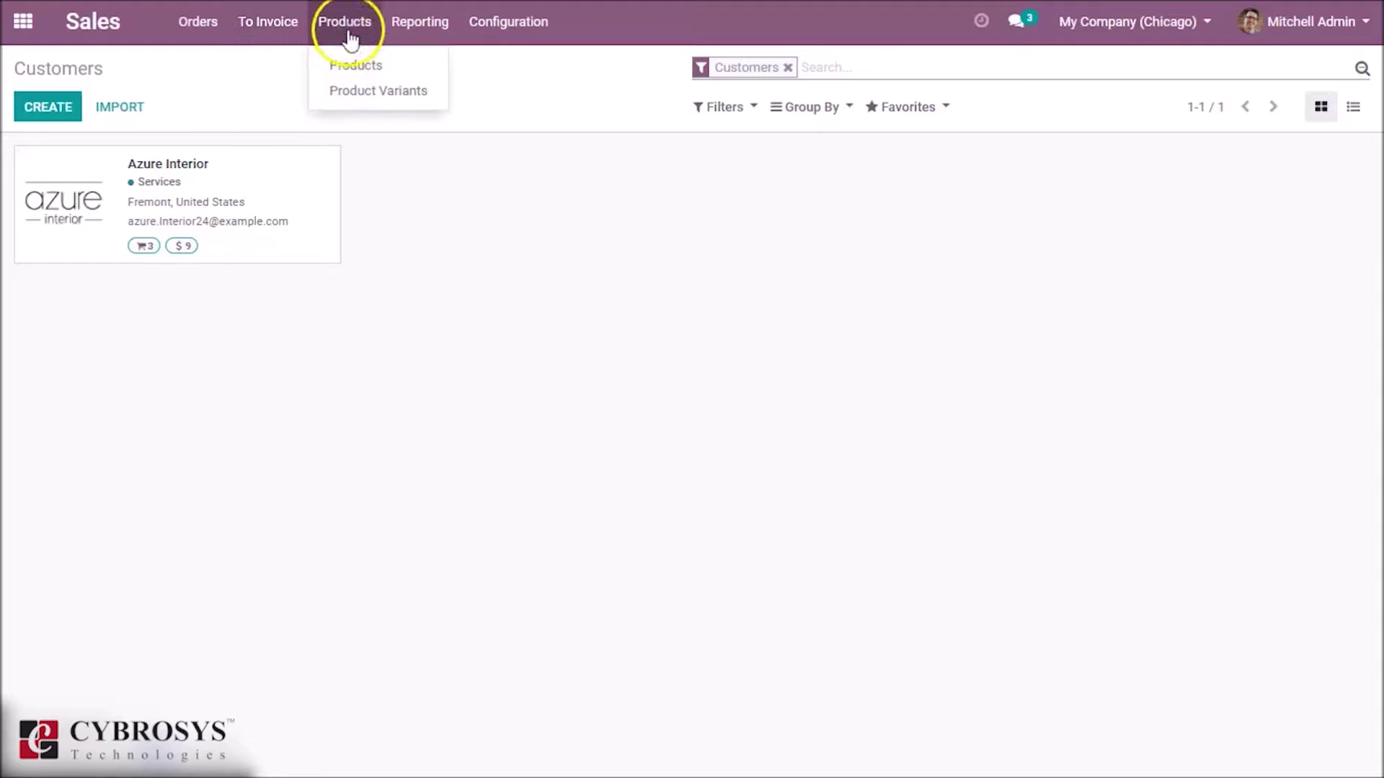
pyautogui.click(352, 67)
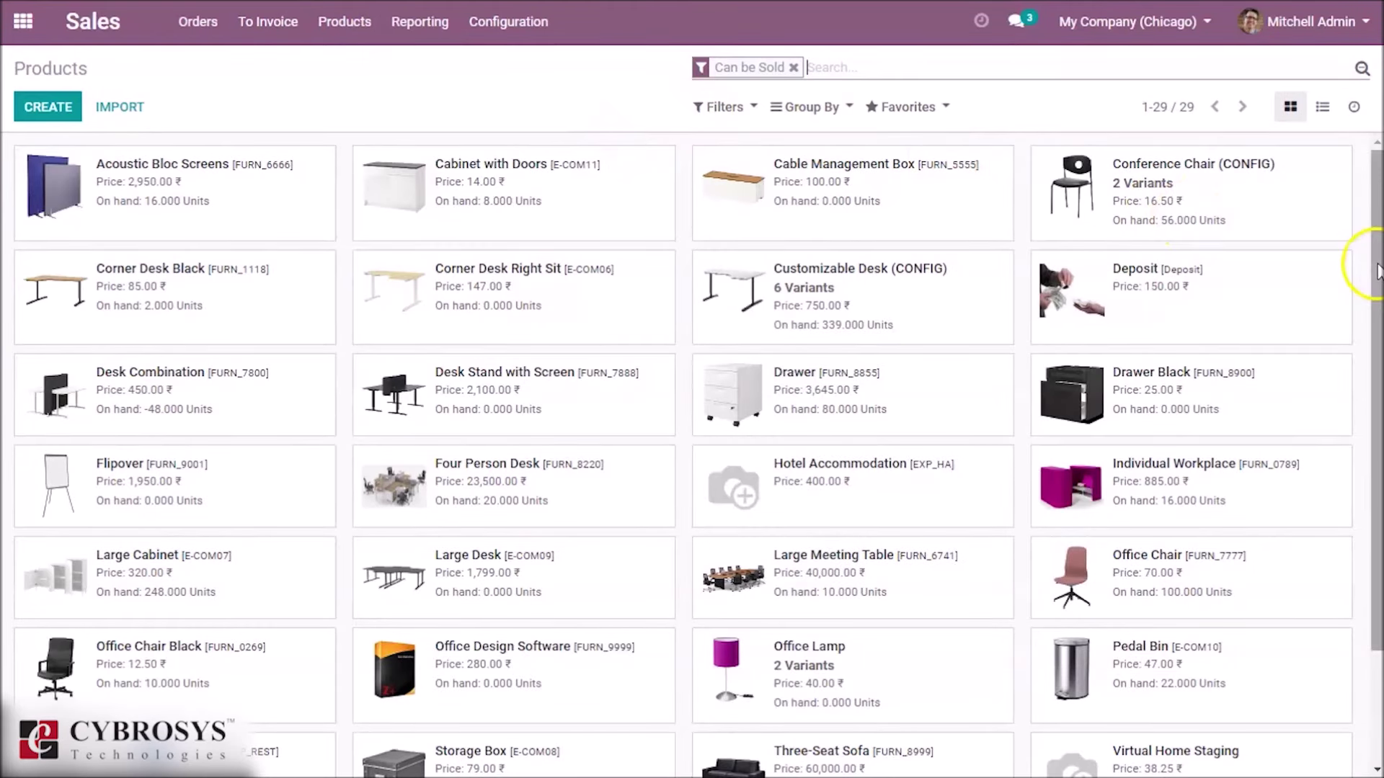
pyautogui.moveTo(1376, 272); pyautogui.dragTo(1378, 338)
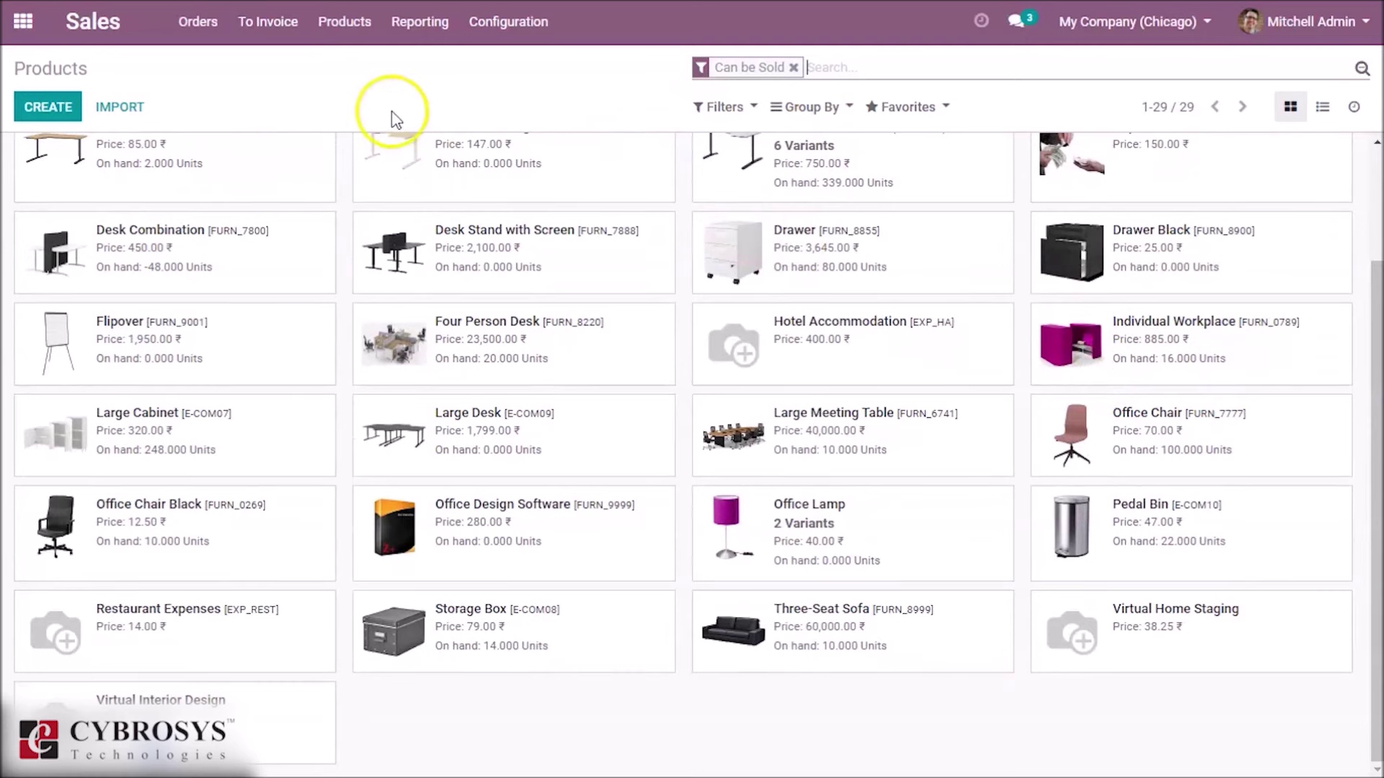
pyautogui.click(354, 33)
pyautogui.click(364, 89)
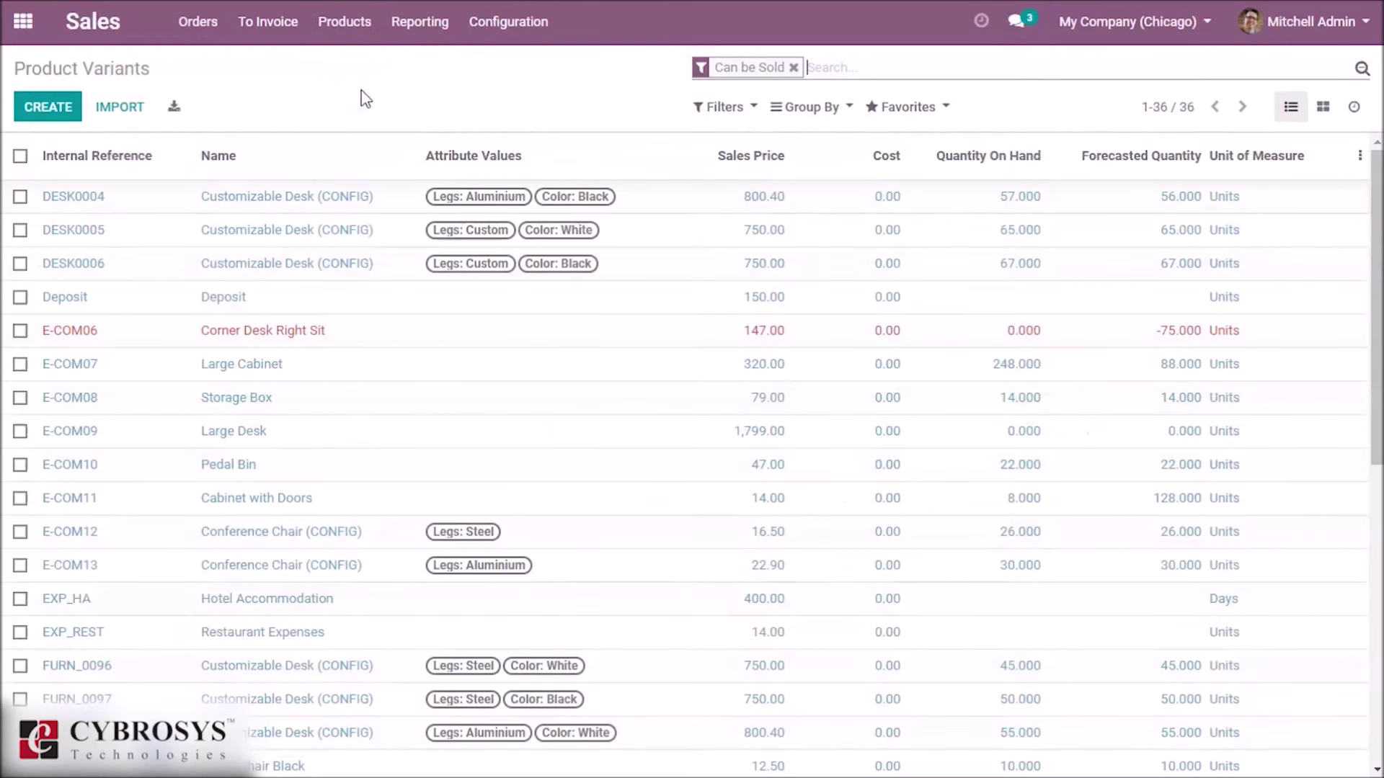
# - Open the Sales Analysis report and examine its chart, key figures and summary table
pyautogui.click(433, 32)
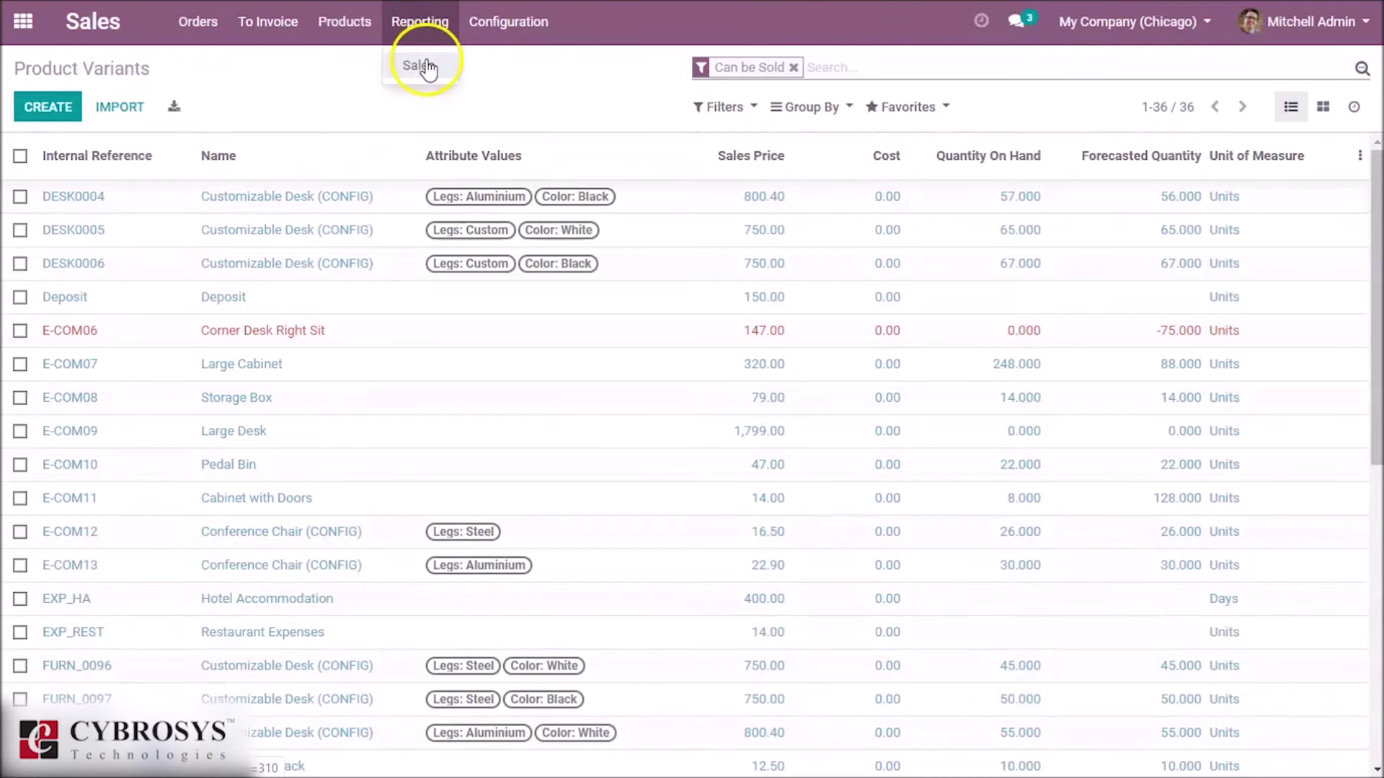
pyautogui.click(425, 62)
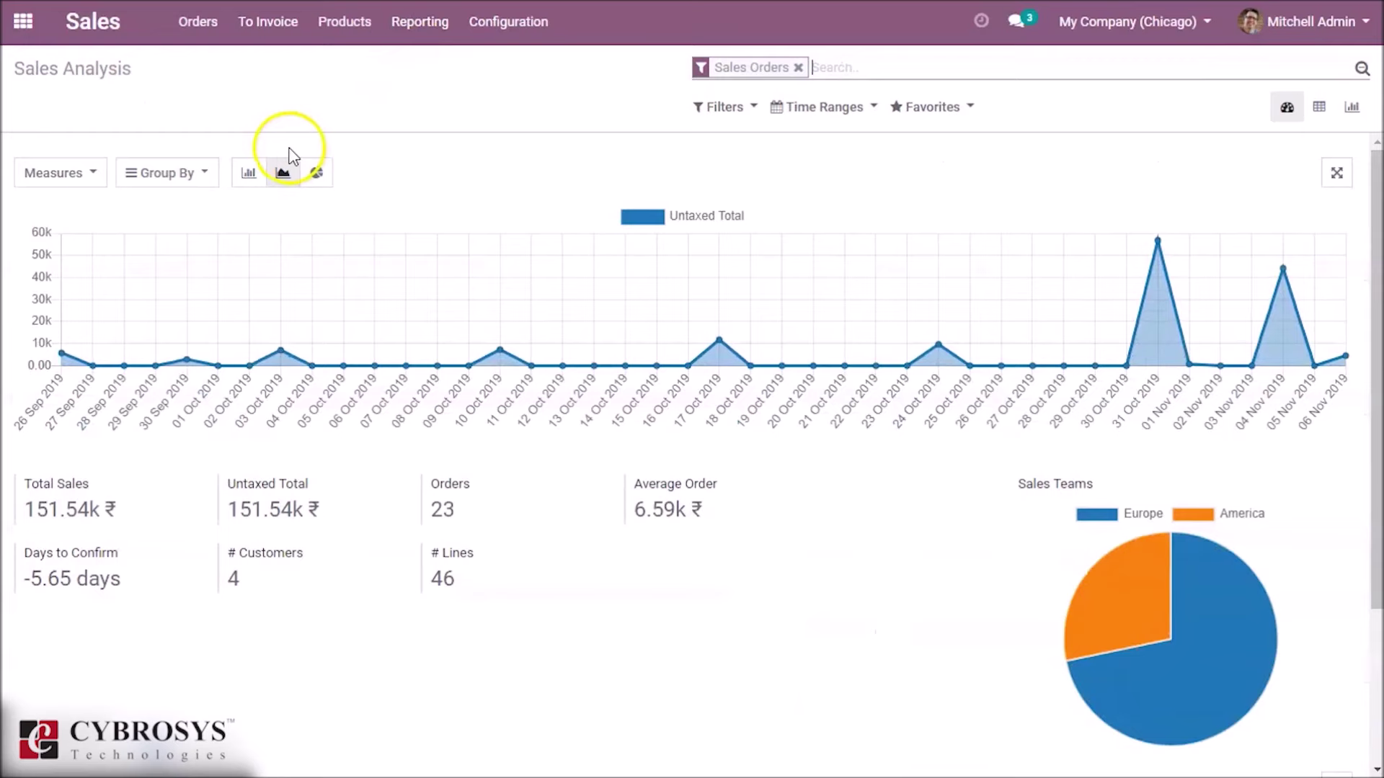
pyautogui.moveTo(1375, 248); pyautogui.dragTo(1376, 344)
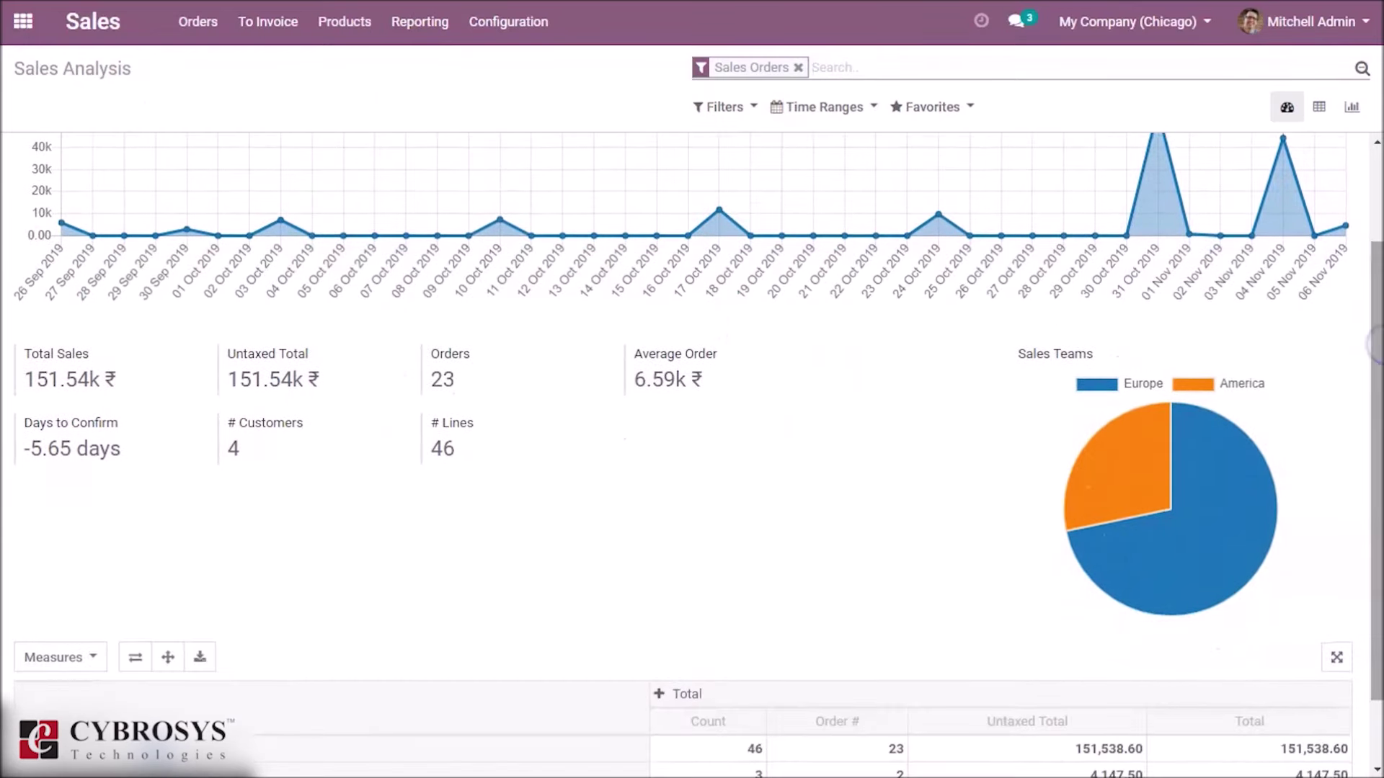
pyautogui.moveTo(1376, 344); pyautogui.dragTo(1377, 436)
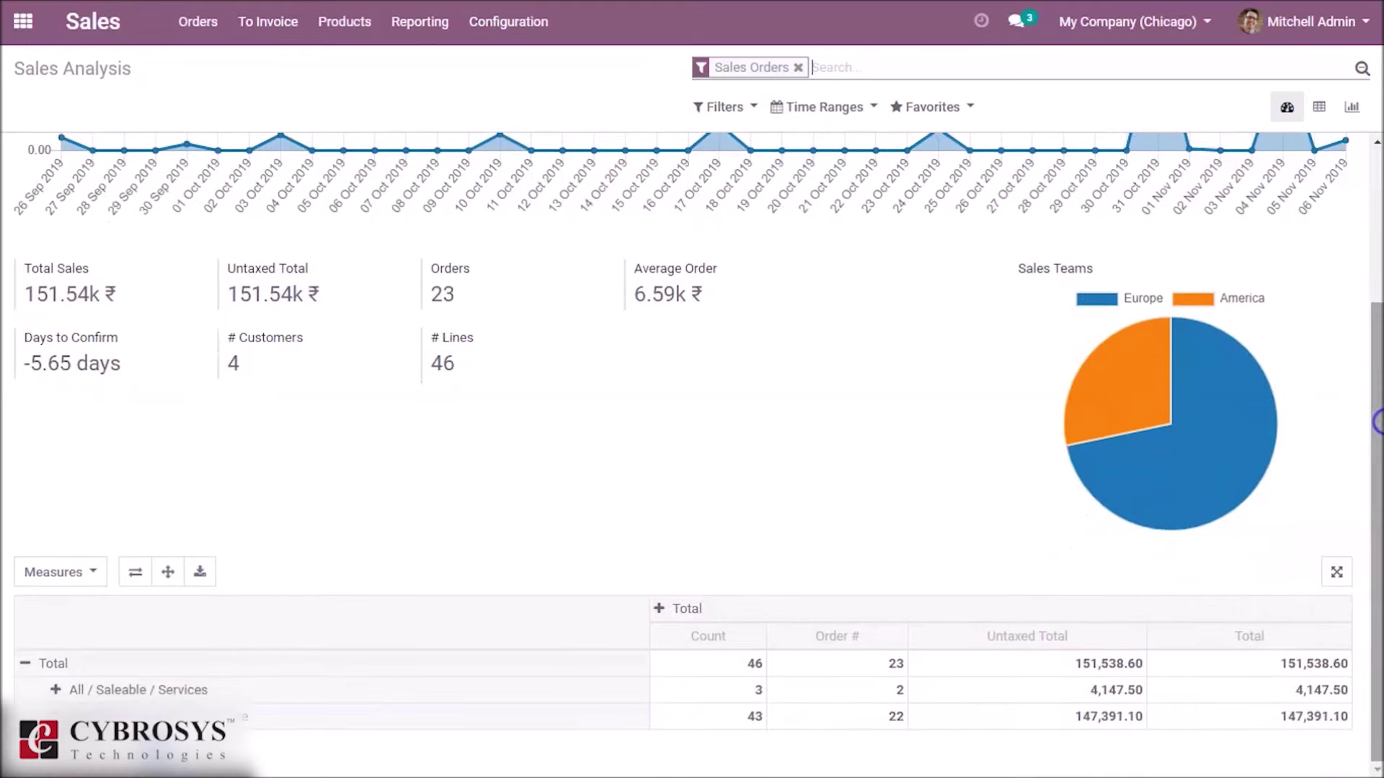
pyautogui.moveTo(1378, 436); pyautogui.dragTo(1376, 416)
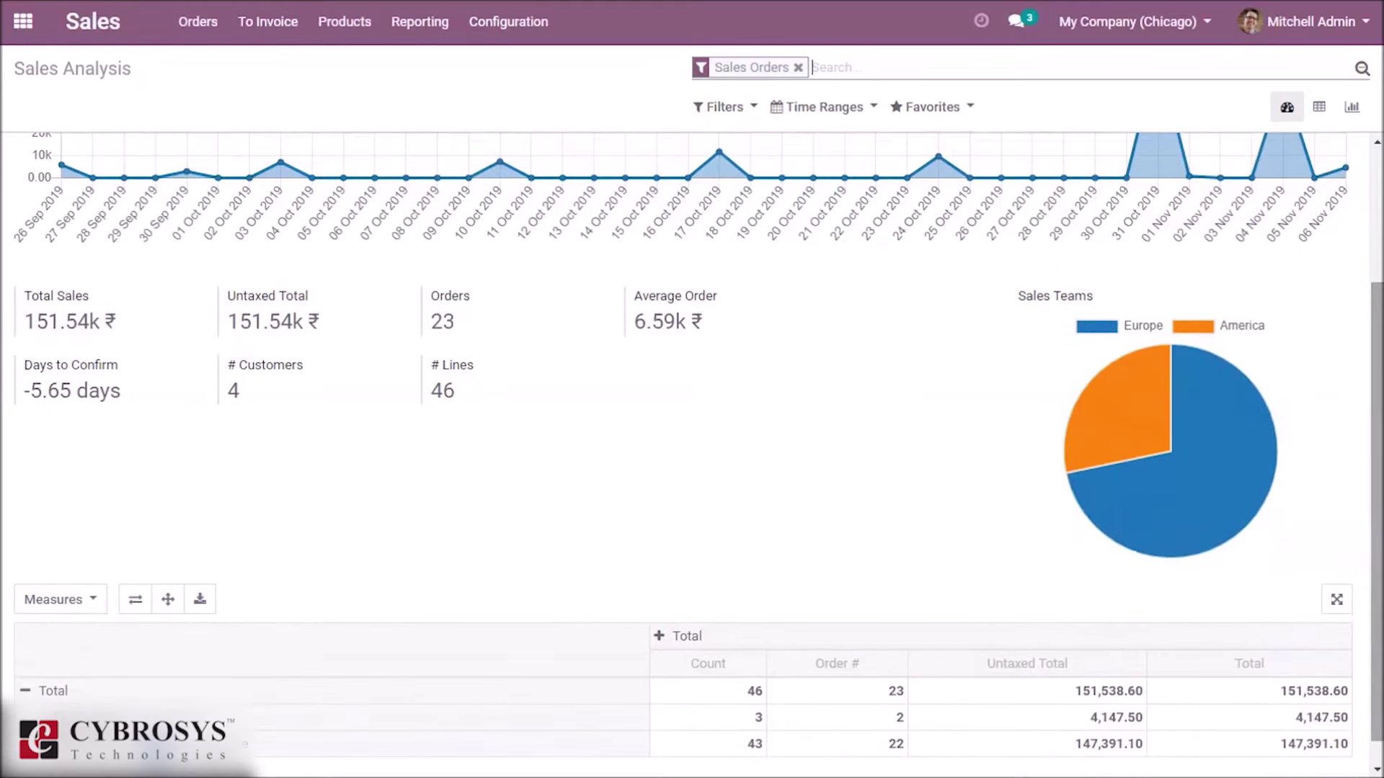
pyautogui.moveTo(1376, 416); pyautogui.dragTo(1377, 285)
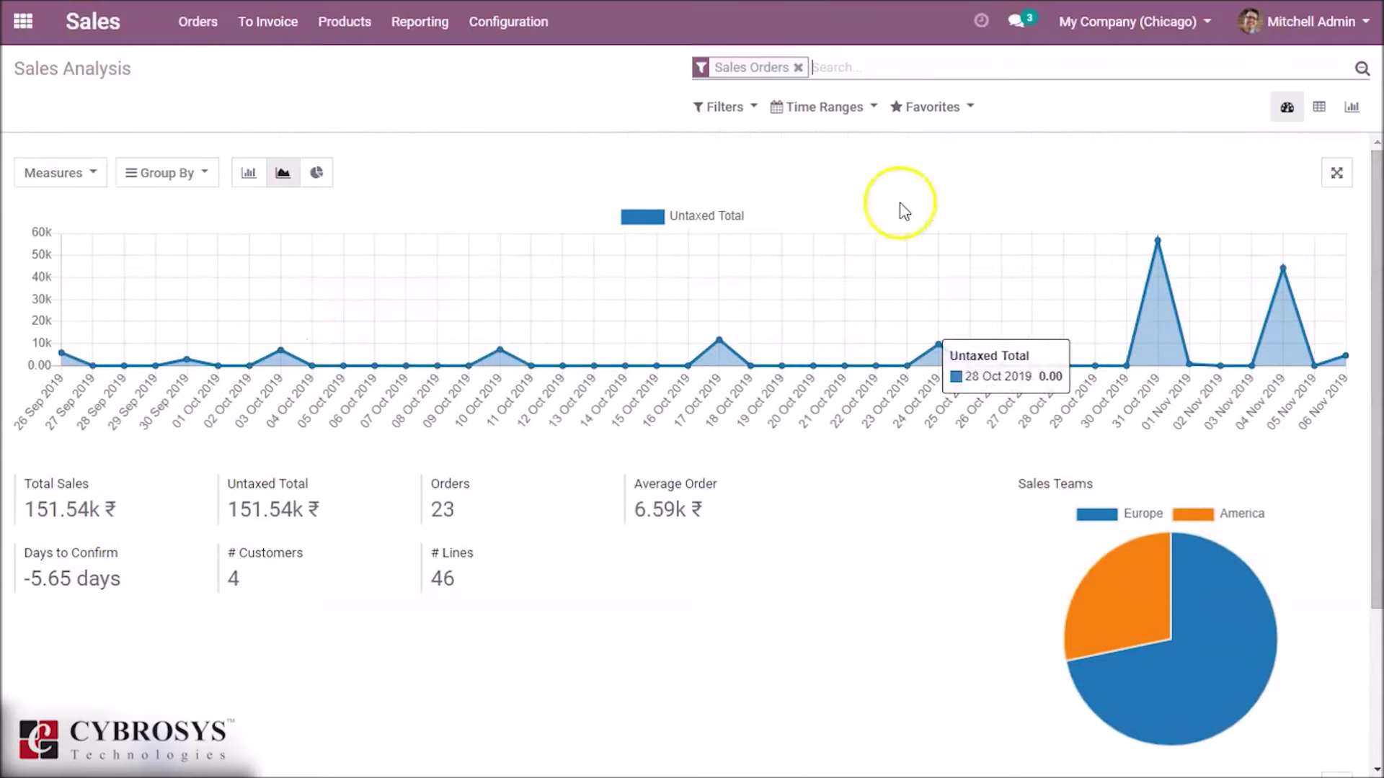
# - View the Sales Analysis chart as a pie chart and a bar chart, and return it to a line chart
pyautogui.click(318, 173)
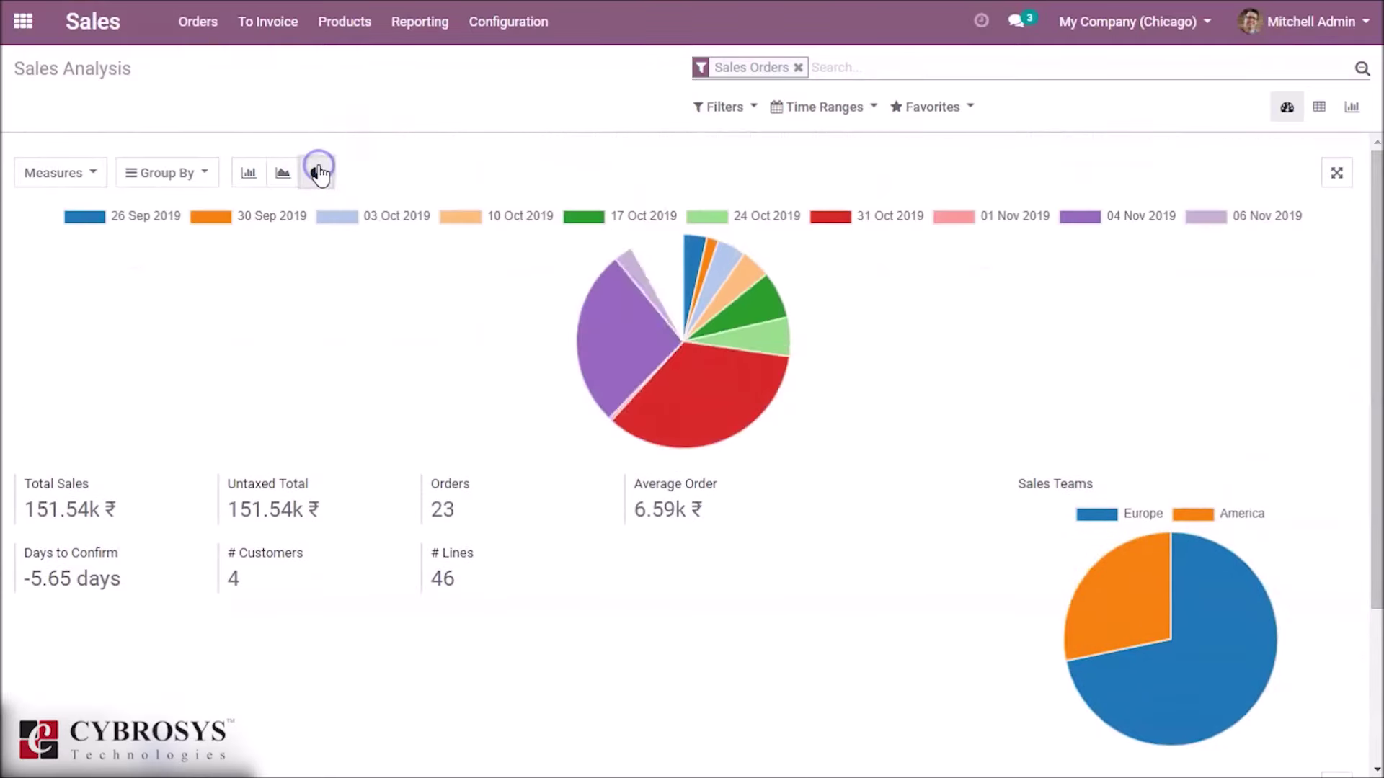
pyautogui.click(248, 174)
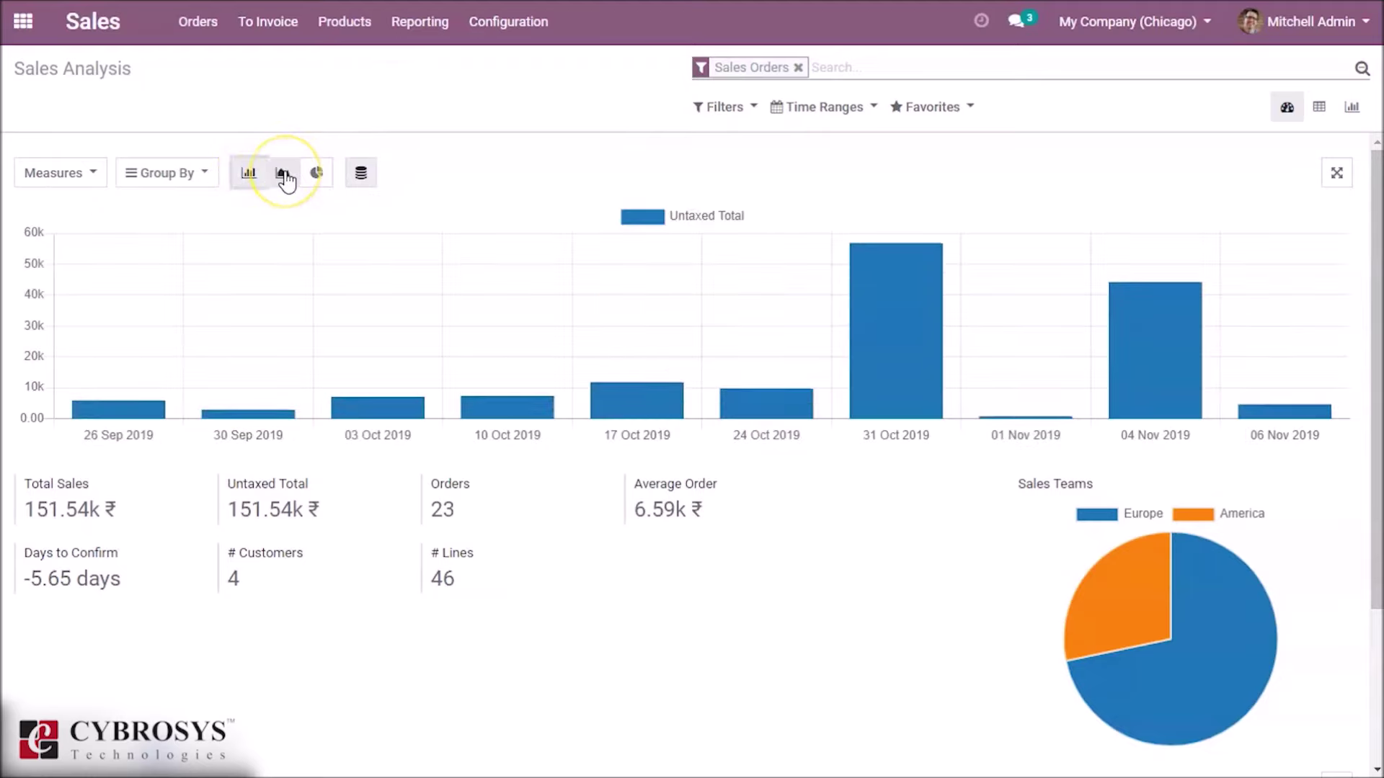
pyautogui.click(283, 176)
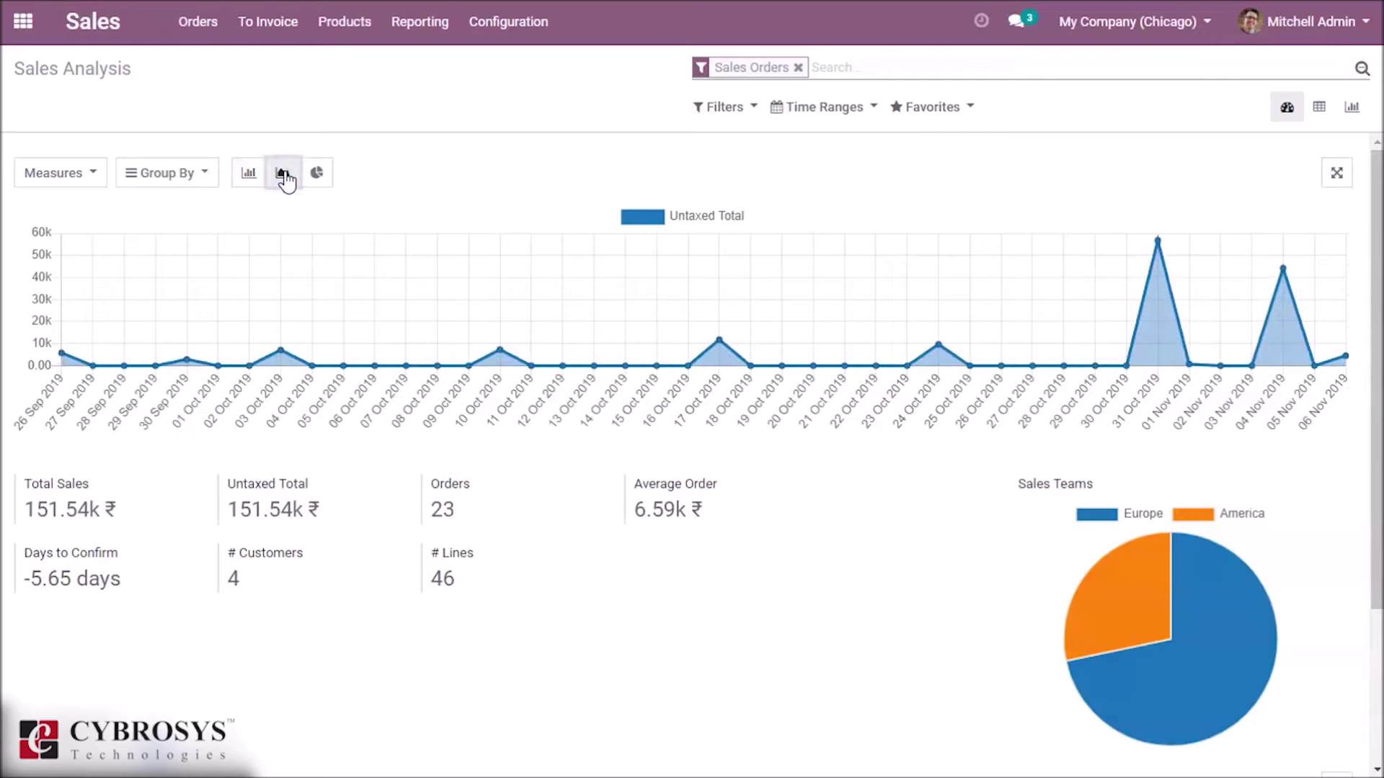
# - Show the sales analysis as a pivot table, collapse its Total row and look at the available row groupings
pyautogui.click(1316, 110)
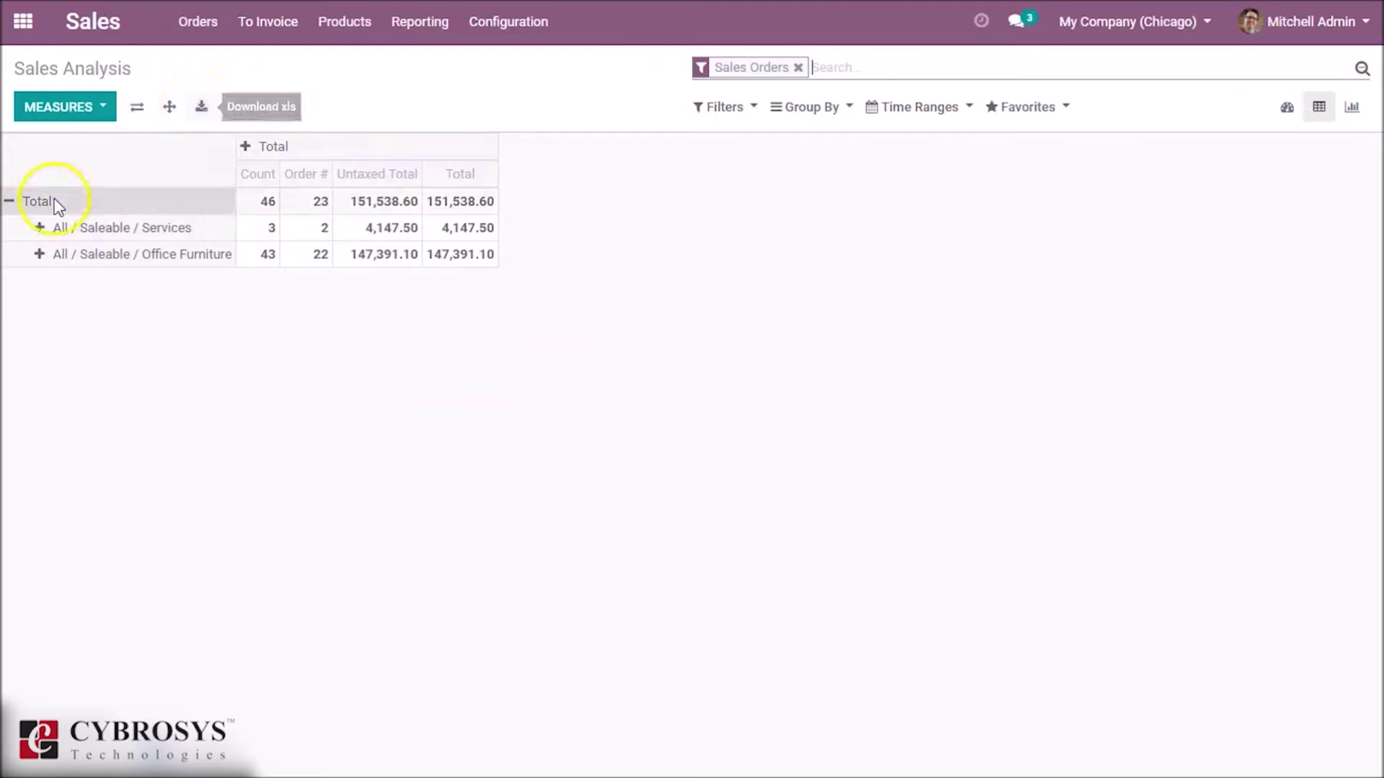
pyautogui.click(11, 202)
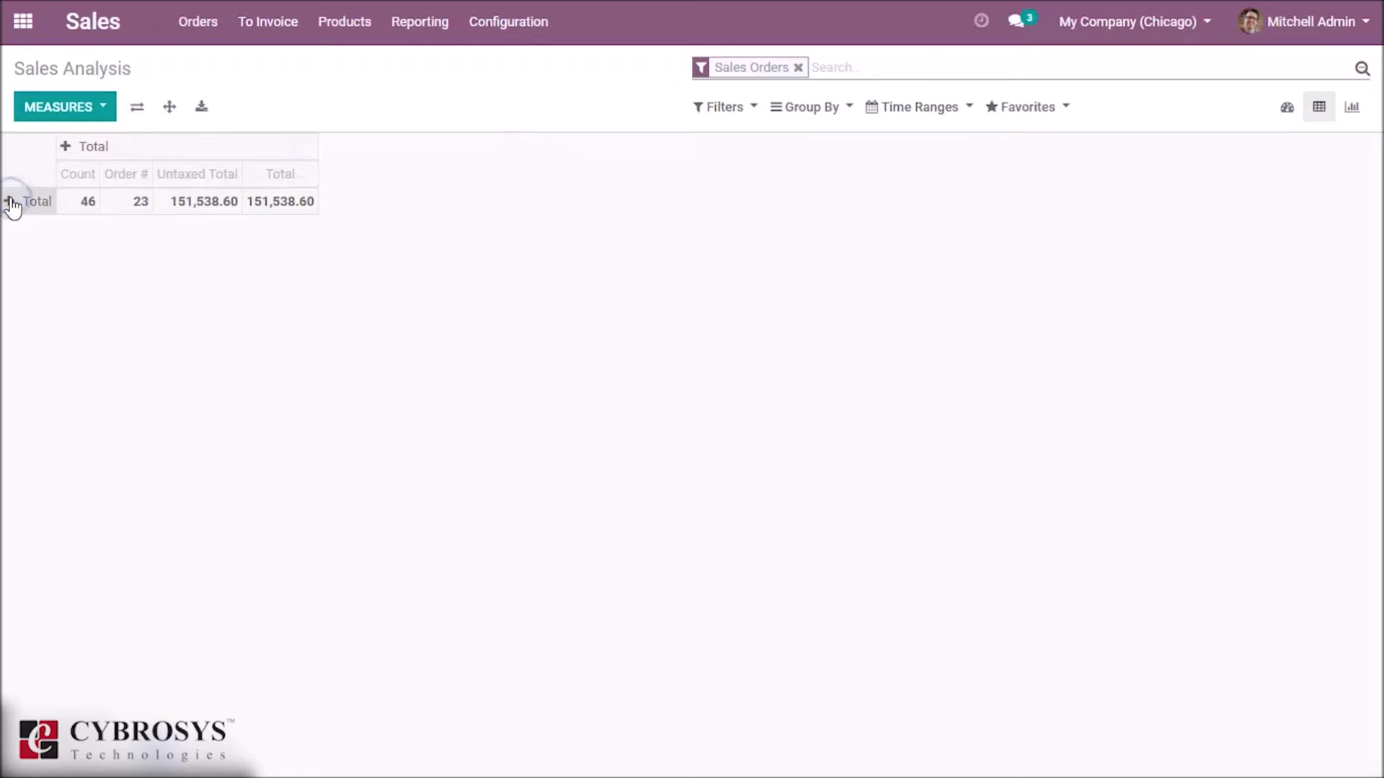
pyautogui.click(11, 202)
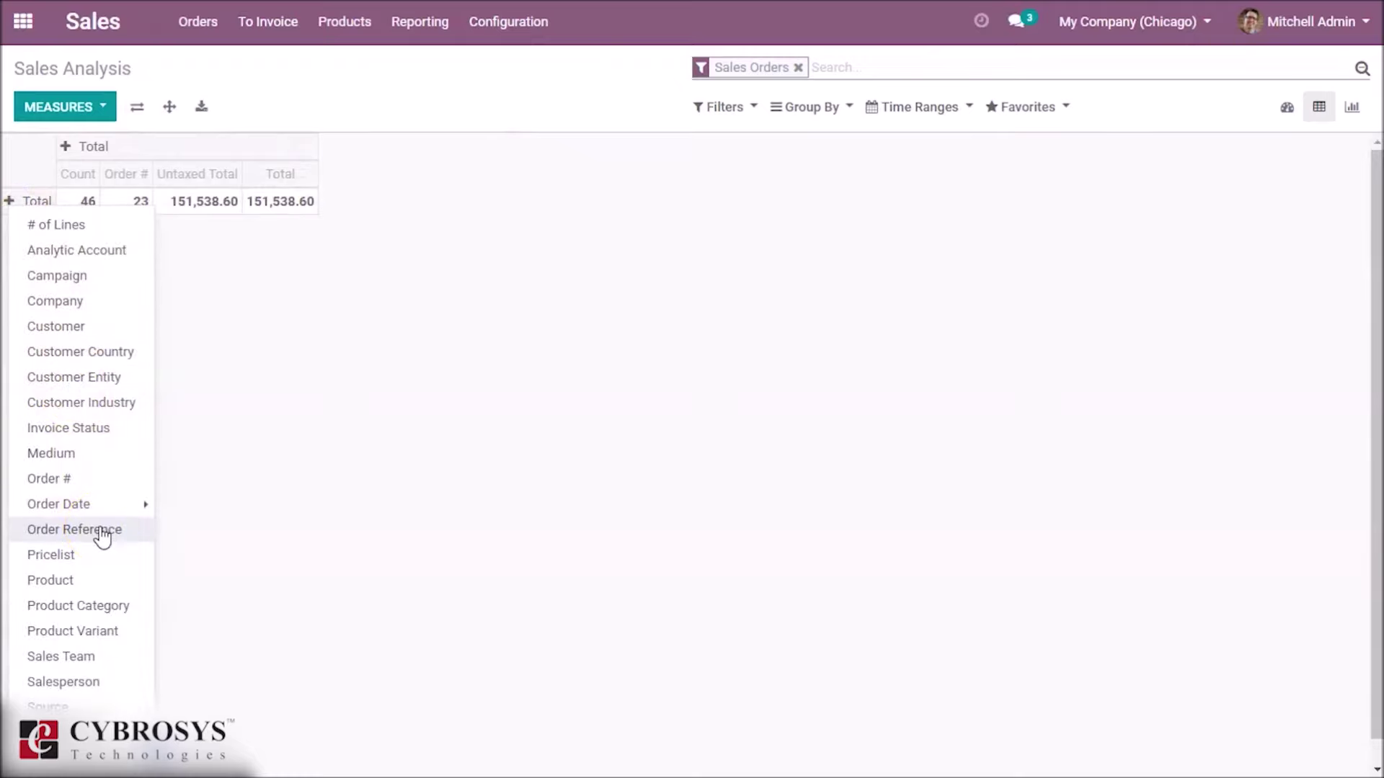
# - Show the sales analysis in graph view and look over its available measures without changing the selection
pyautogui.click(1349, 108)
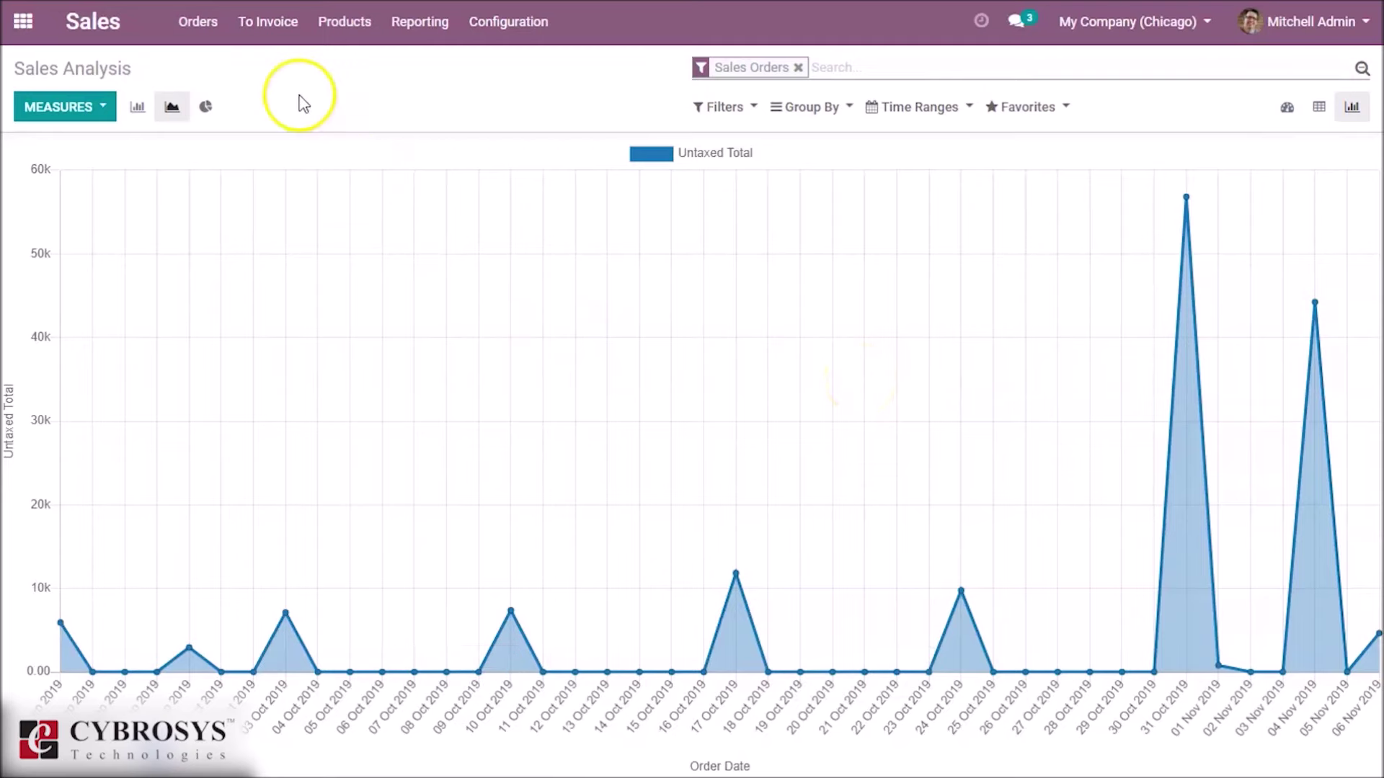
pyautogui.click(101, 113)
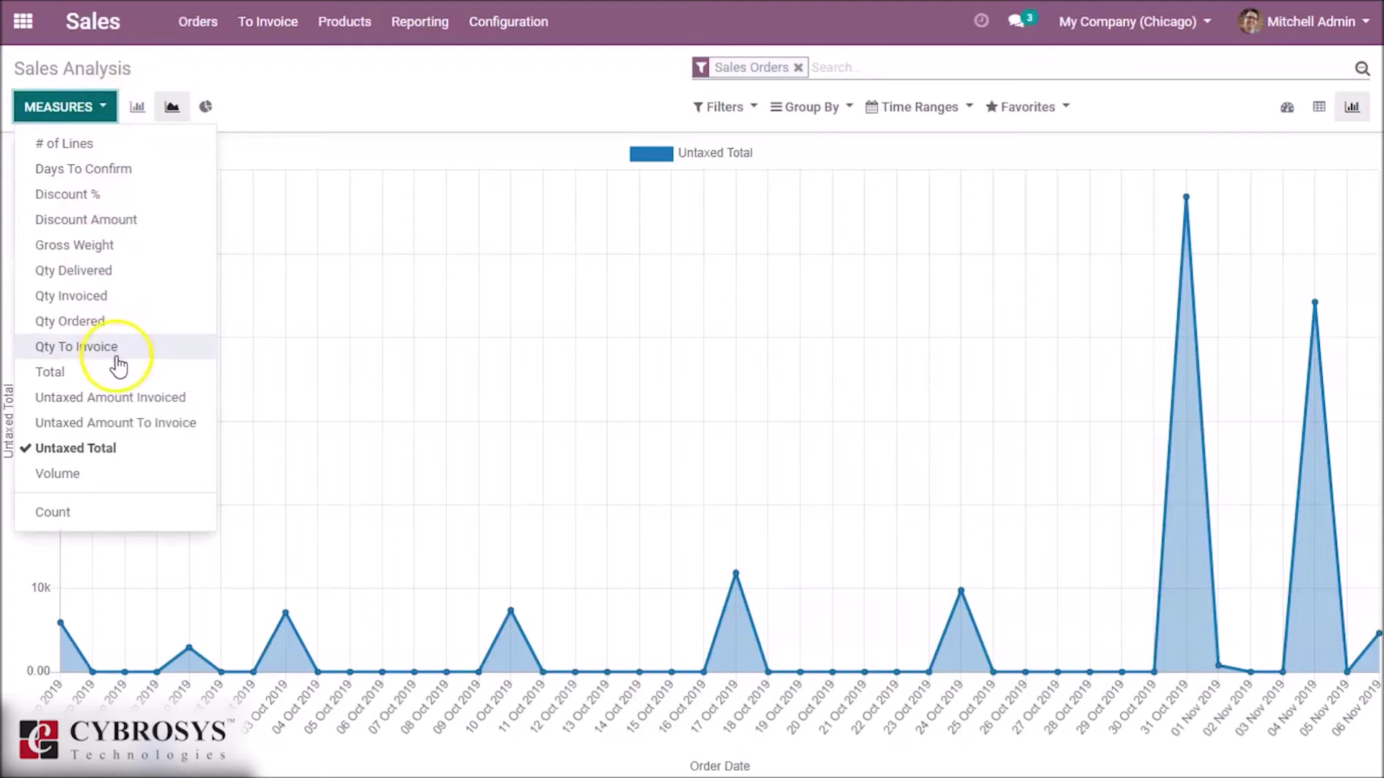
pyautogui.click(369, 100)
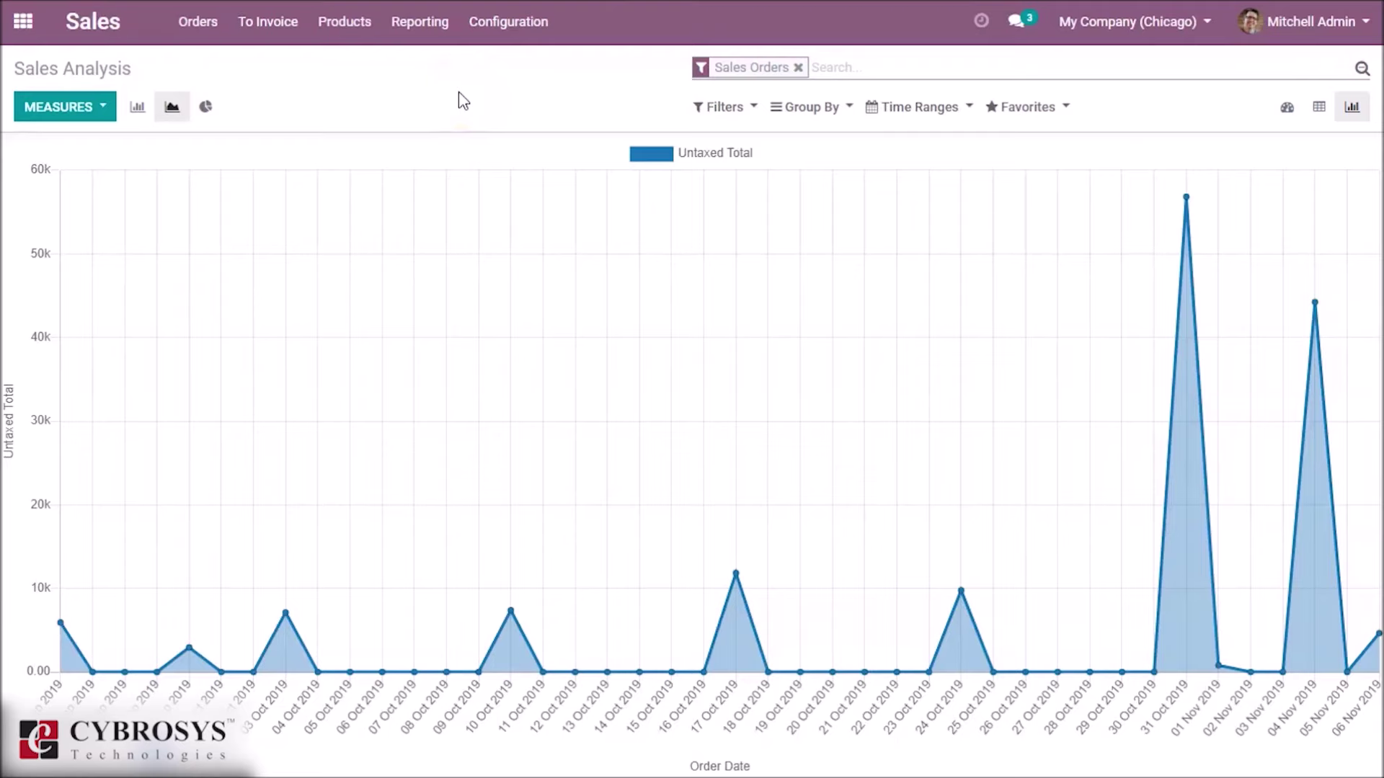
# - Open the quotation templates list and look at a blank new template form
pyautogui.click(517, 27)
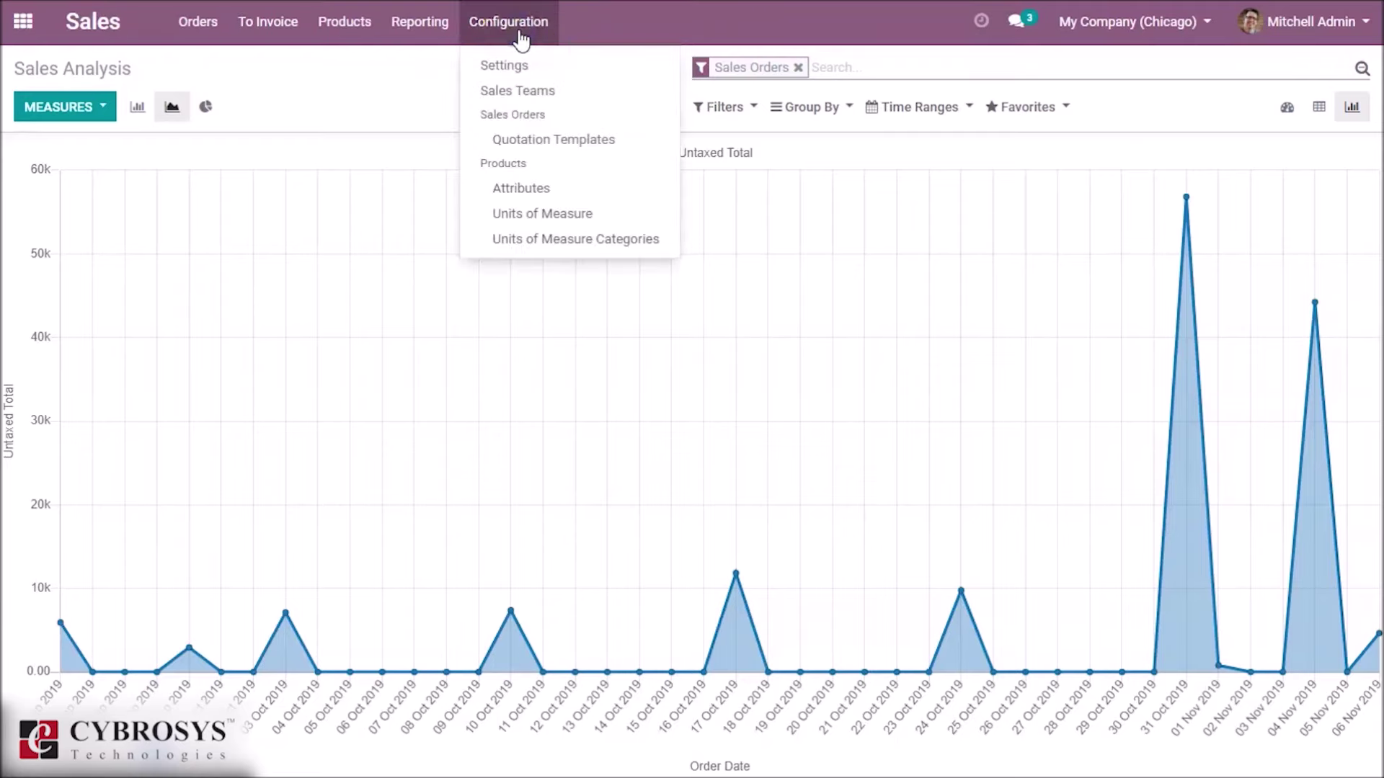
pyautogui.click(560, 152)
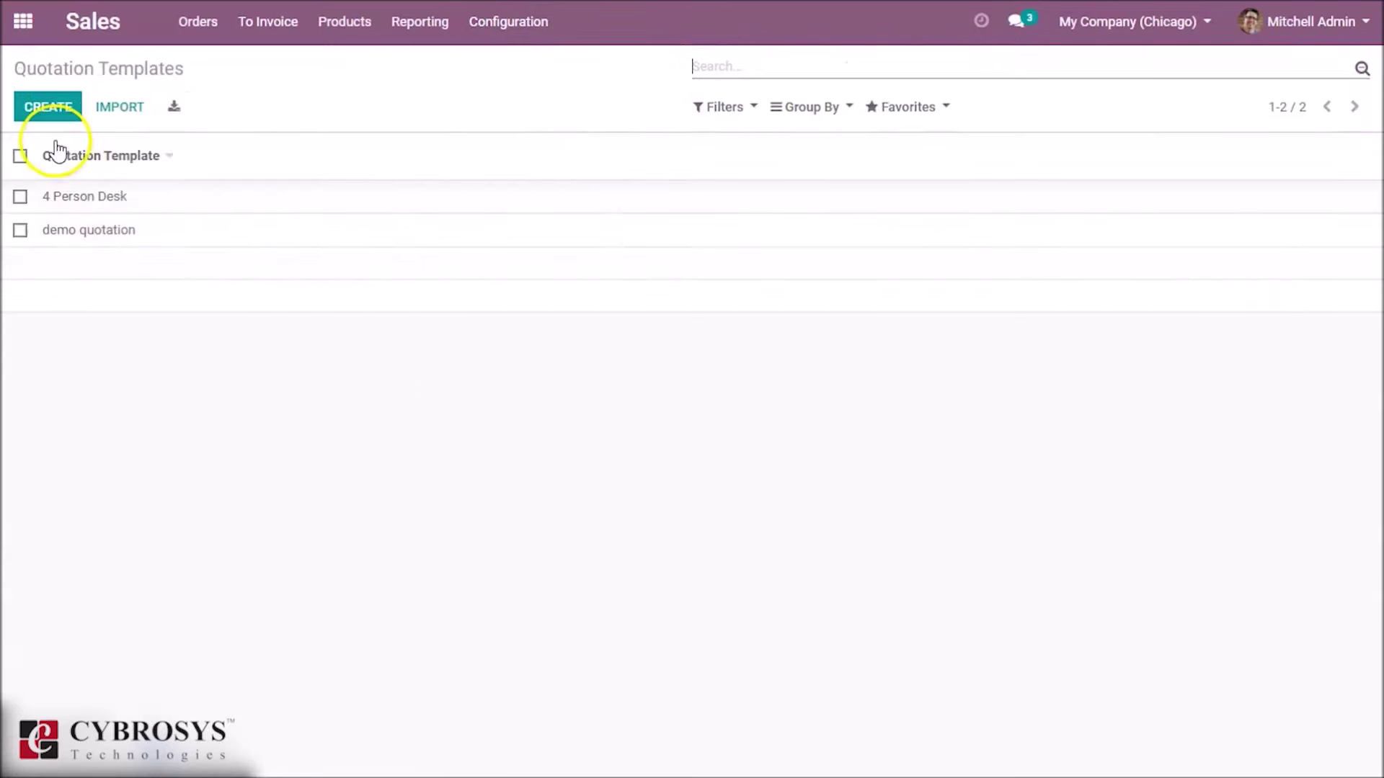
pyautogui.click(48, 109)
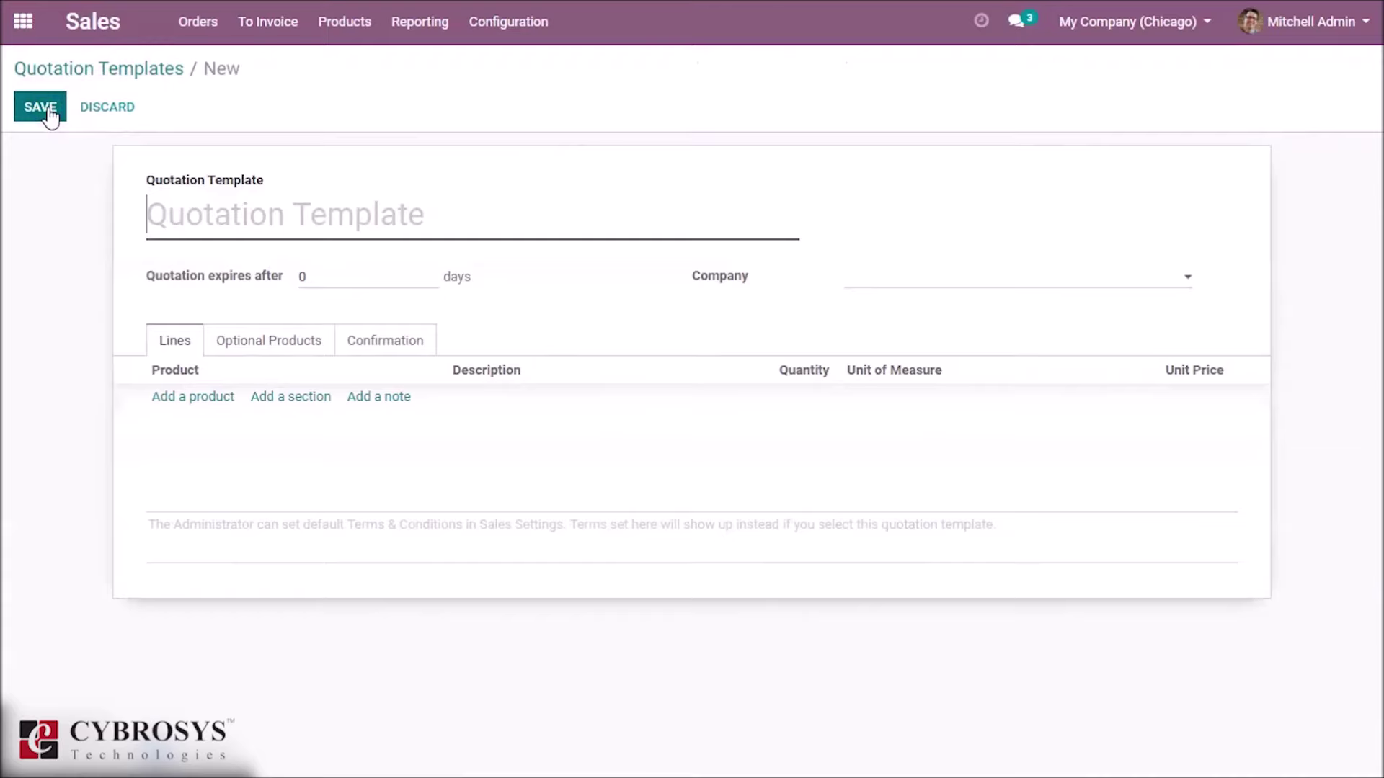
pyautogui.click(265, 328)
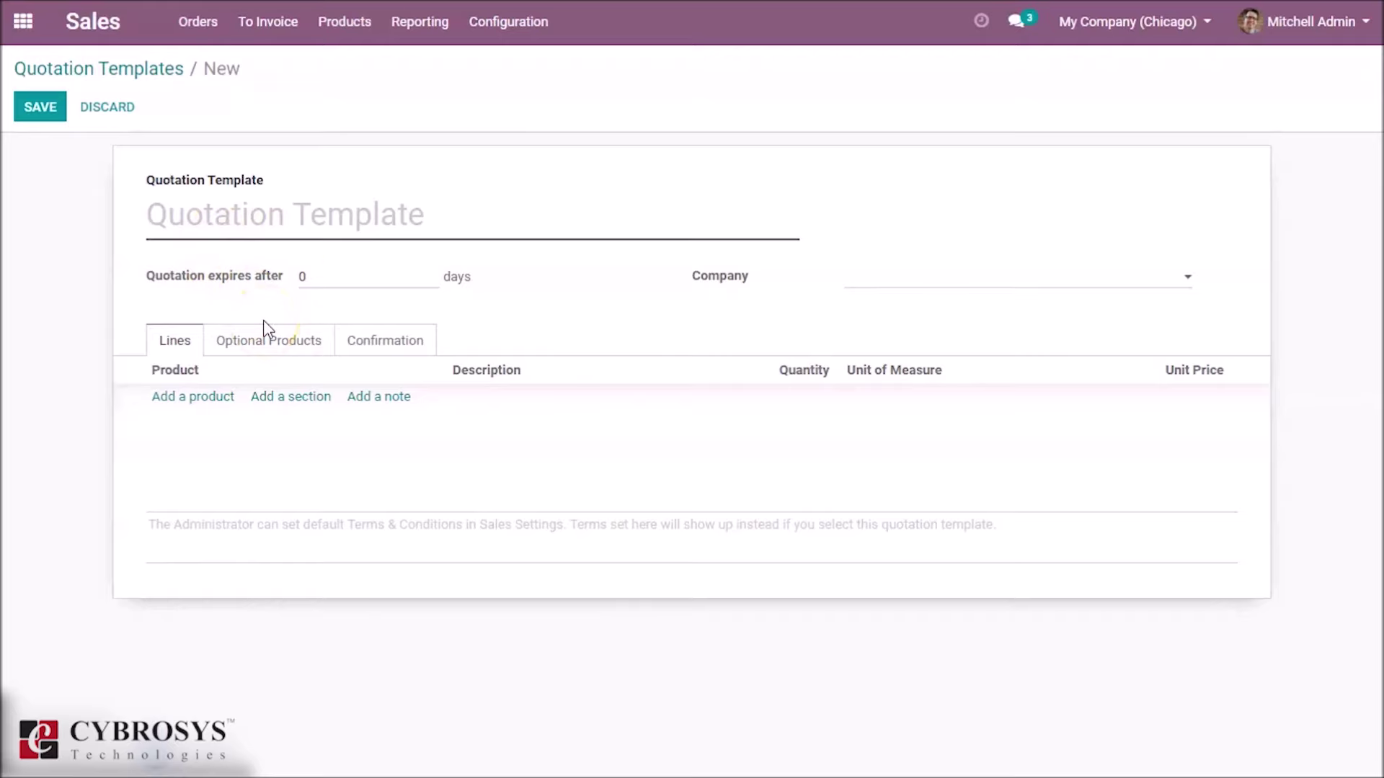
# - Leave the blank template unsaved and review the units of measure list
pyautogui.click(505, 44)
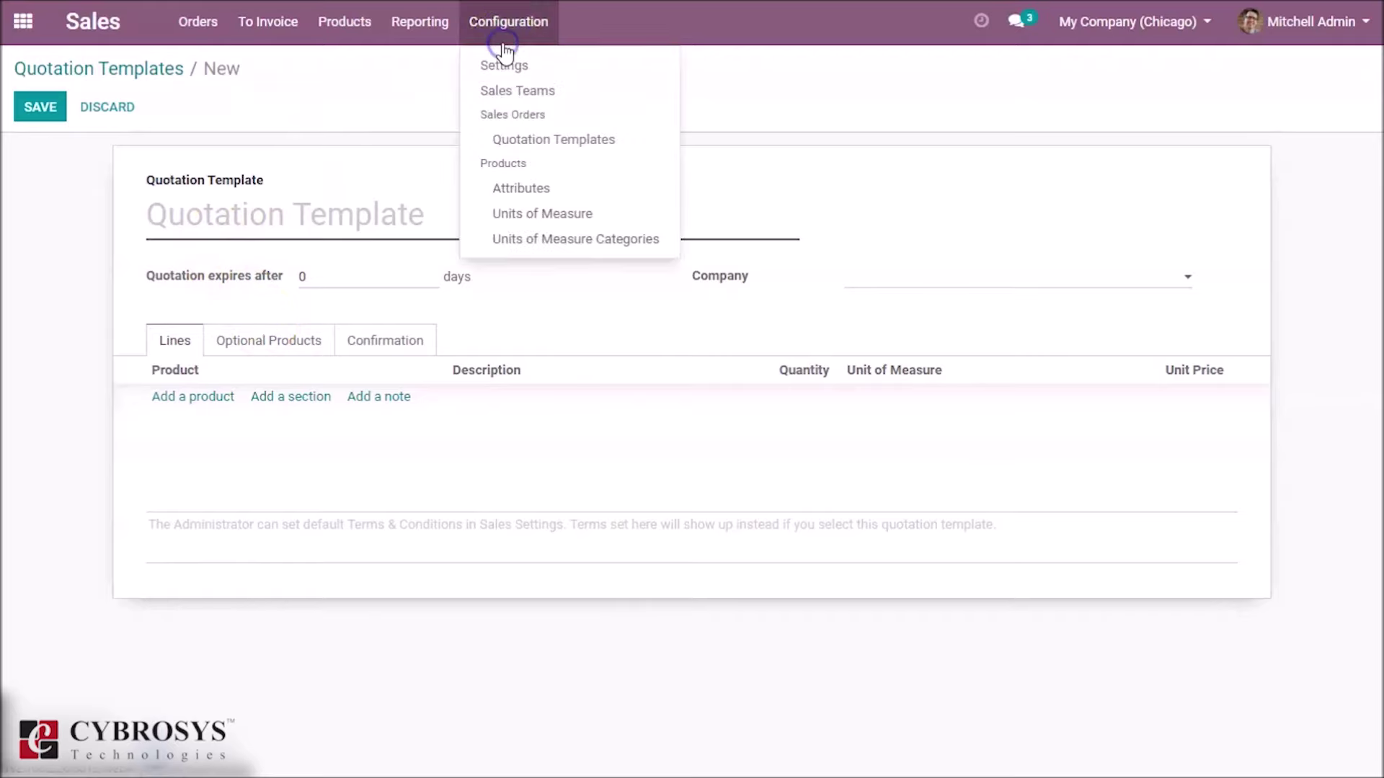
pyautogui.click(597, 214)
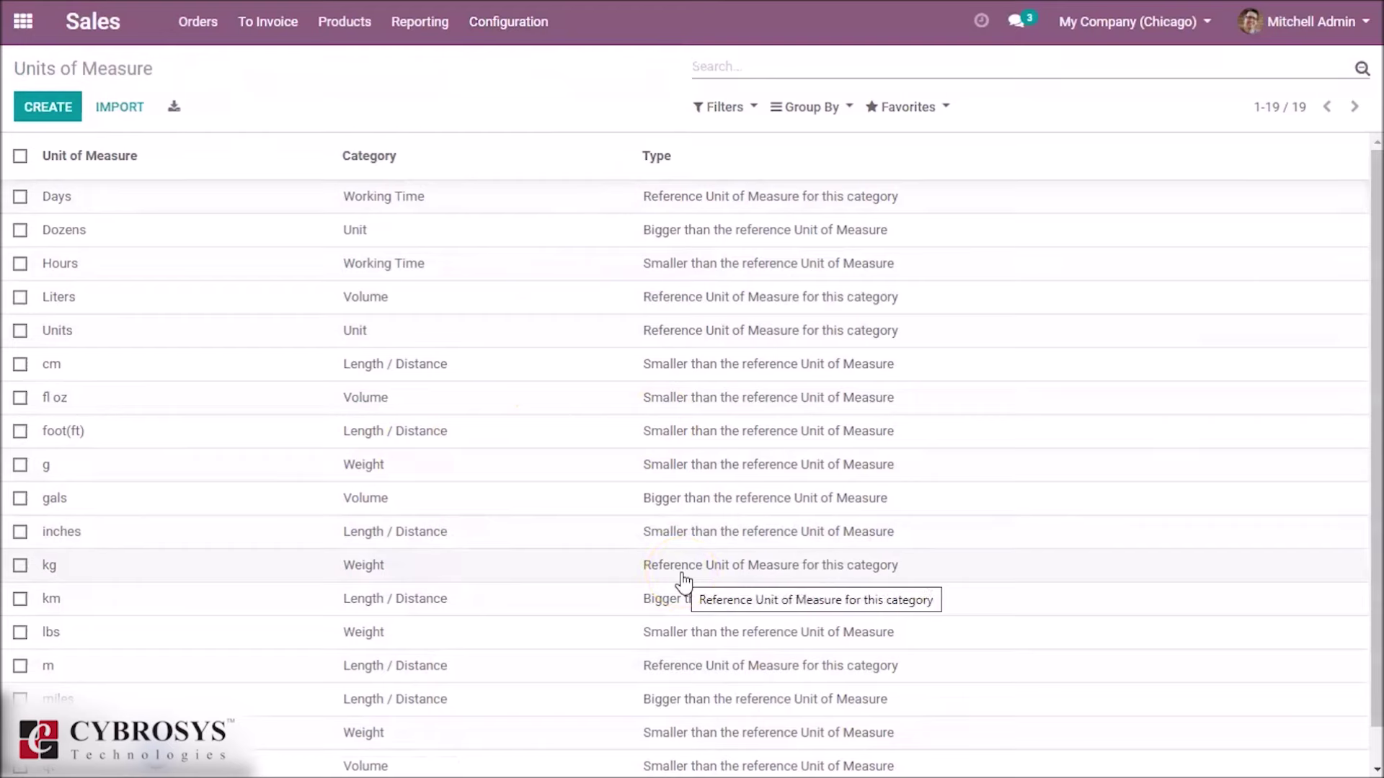
pyautogui.click(553, 117)
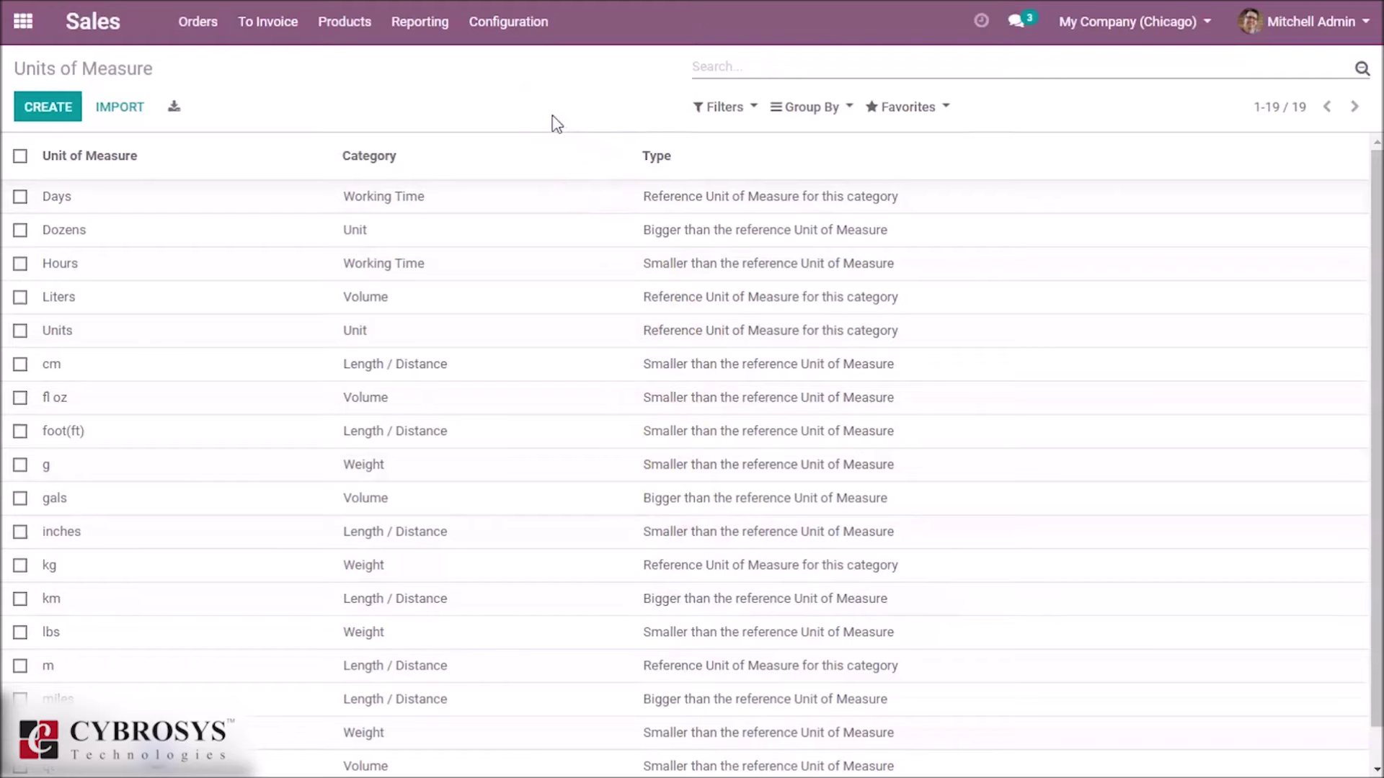
# - Open the list of units of measure categories
pyautogui.click(521, 28)
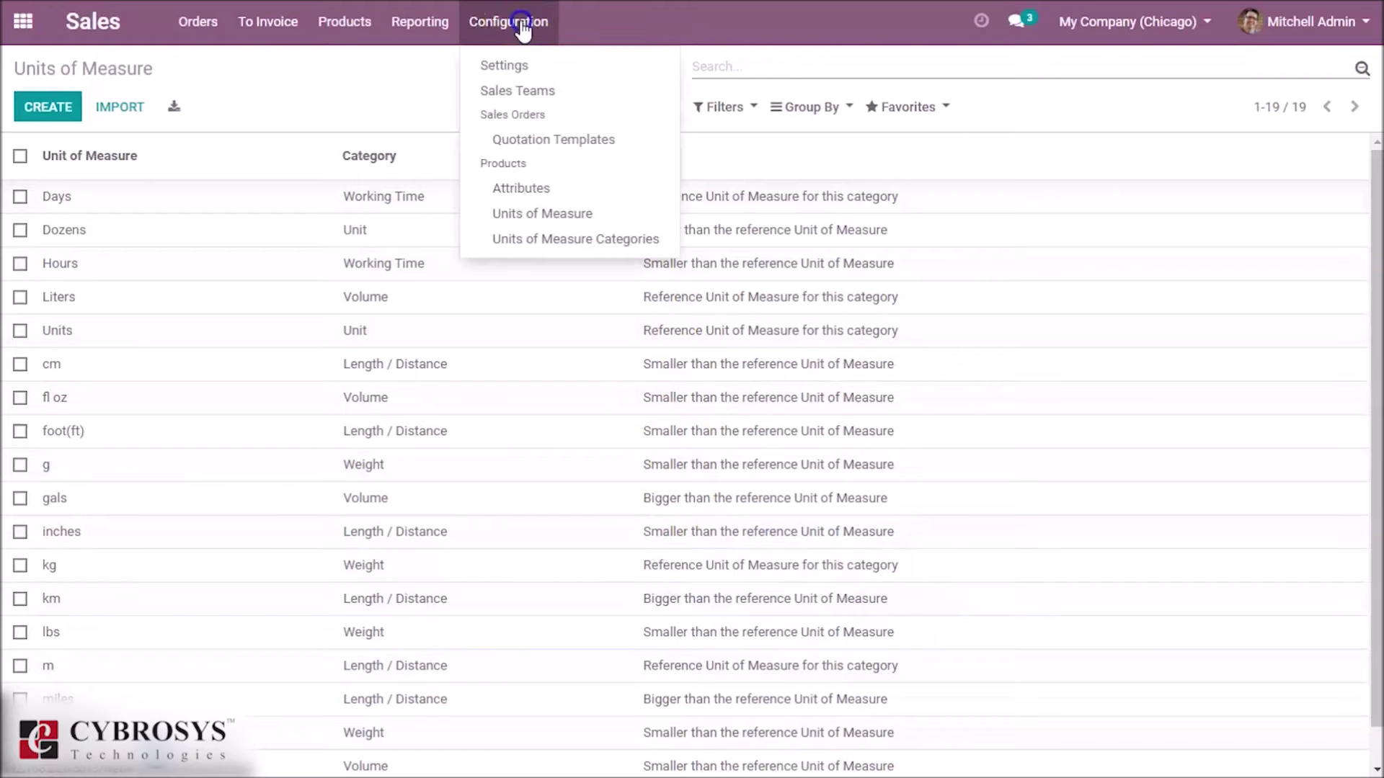
pyautogui.click(537, 235)
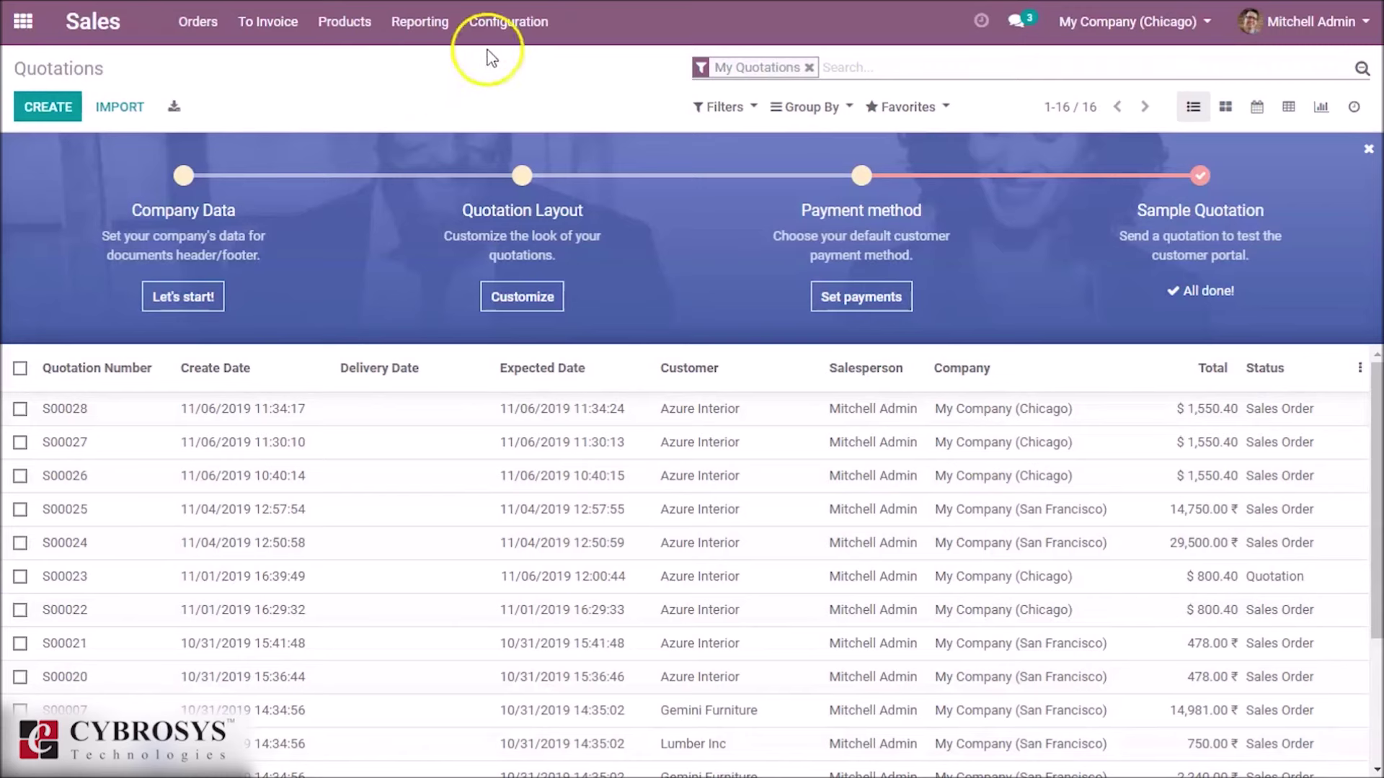
# - Open the Sales settings and review the Product Catalog and Pricing options without changing them
pyautogui.click(515, 32)
pyautogui.click(513, 63)
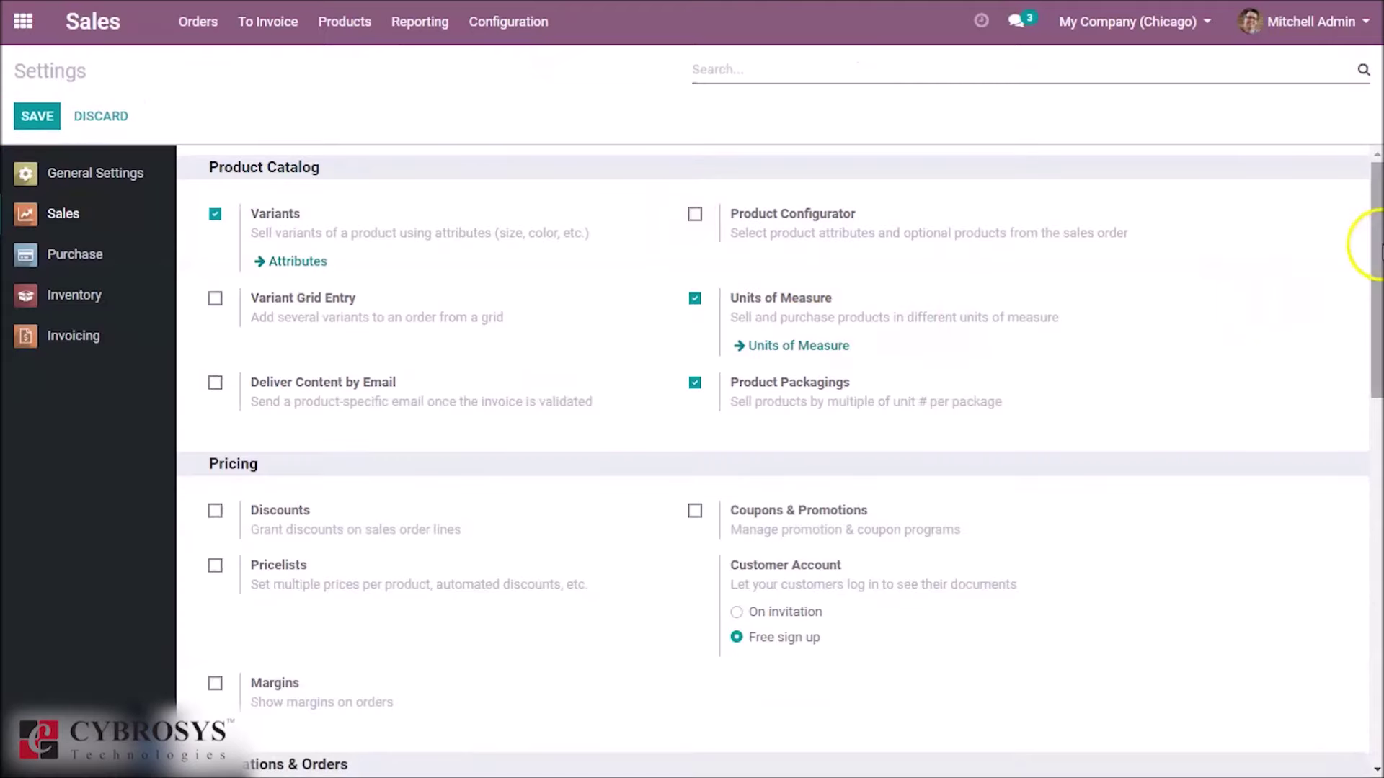
pyautogui.moveTo(1377, 248); pyautogui.dragTo(1376, 275)
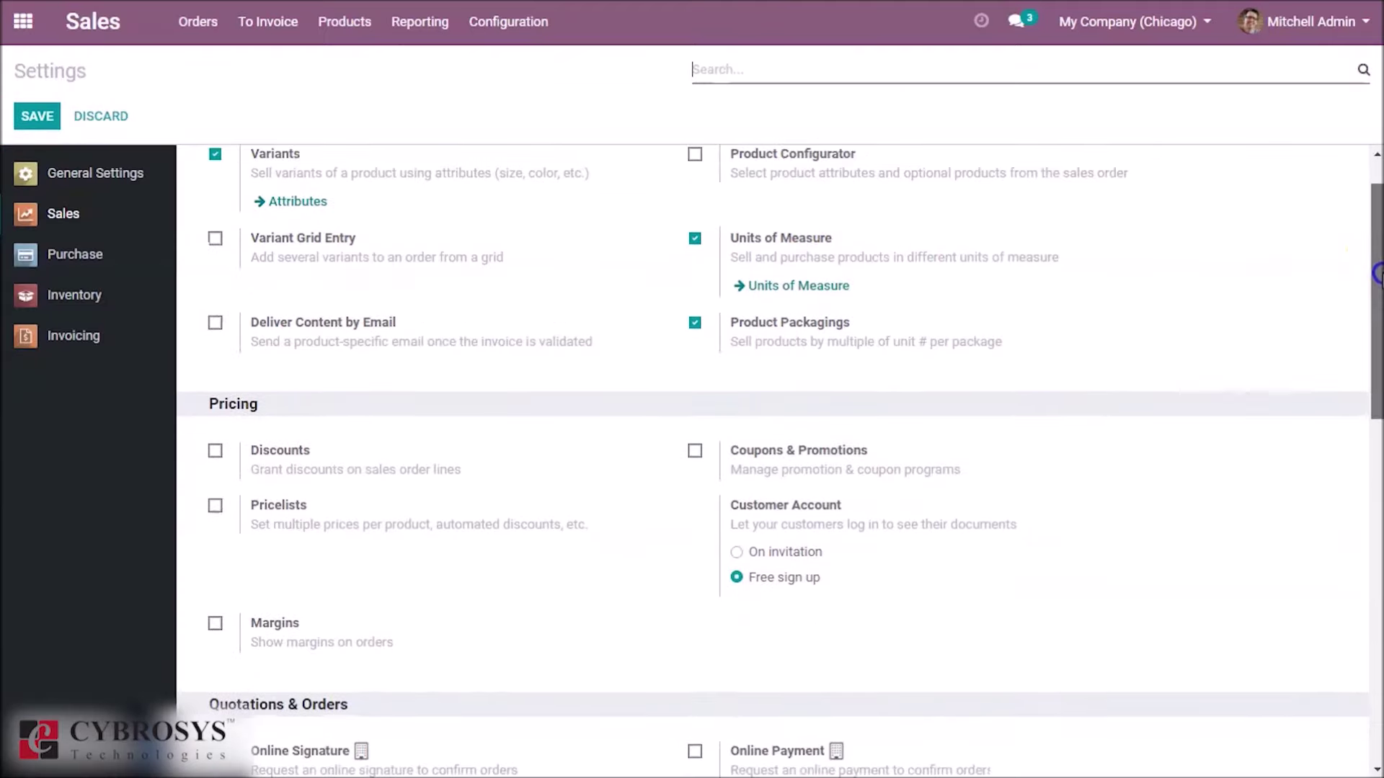
pyautogui.scroll(1, 1375, 217)
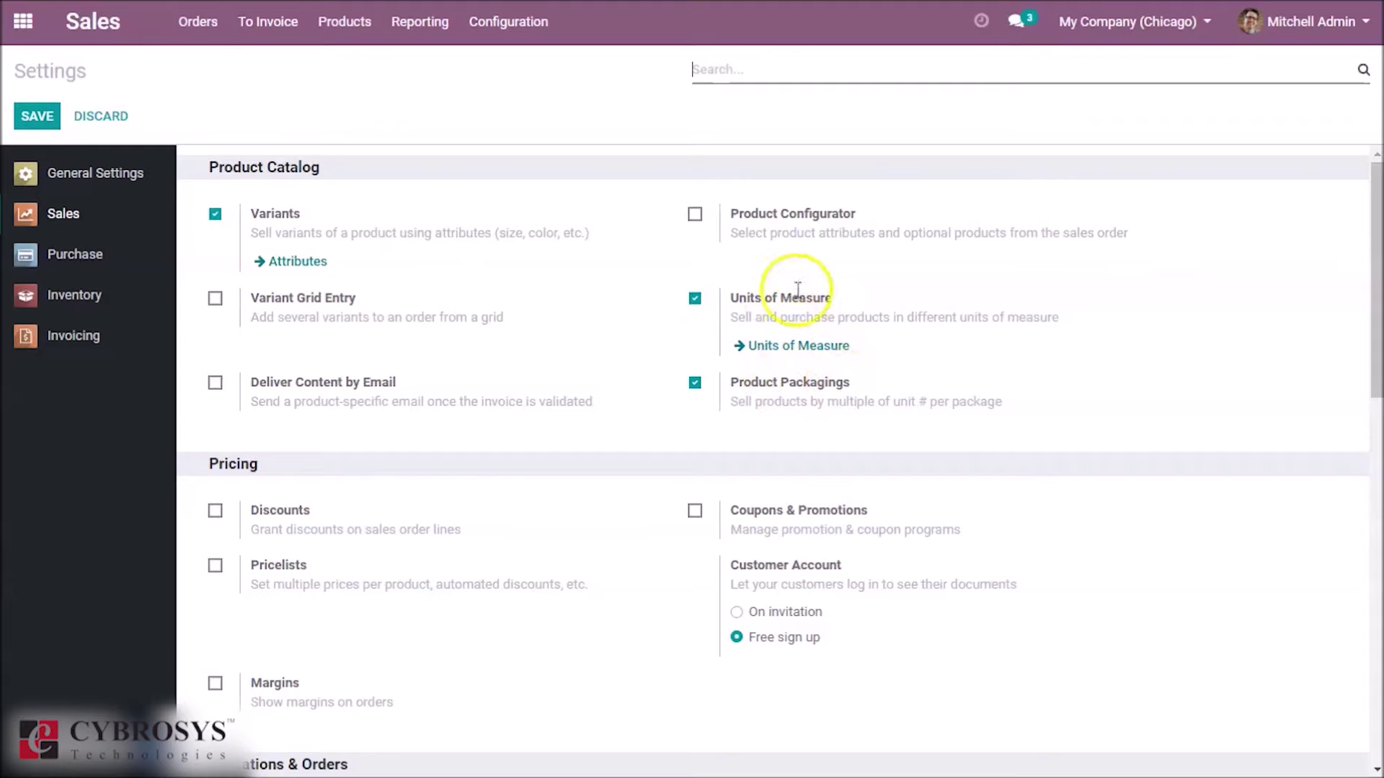
pyautogui.moveTo(1373, 293); pyautogui.dragTo(1378, 396)
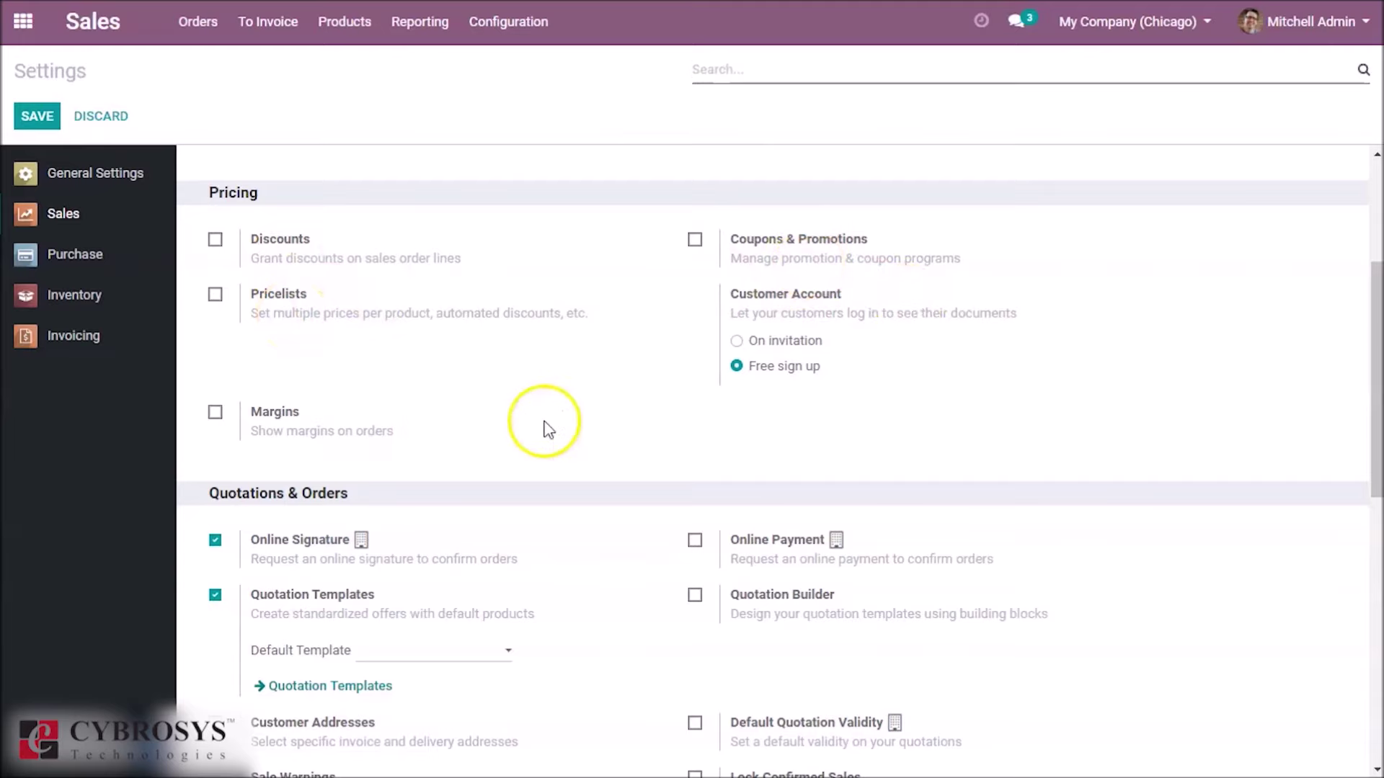
# - Review the Quotations & Orders, Shipping, Invoicing and Connectors settings, and return to the Sales app's start page without saving
pyautogui.moveTo(1376, 362); pyautogui.dragTo(1376, 381)
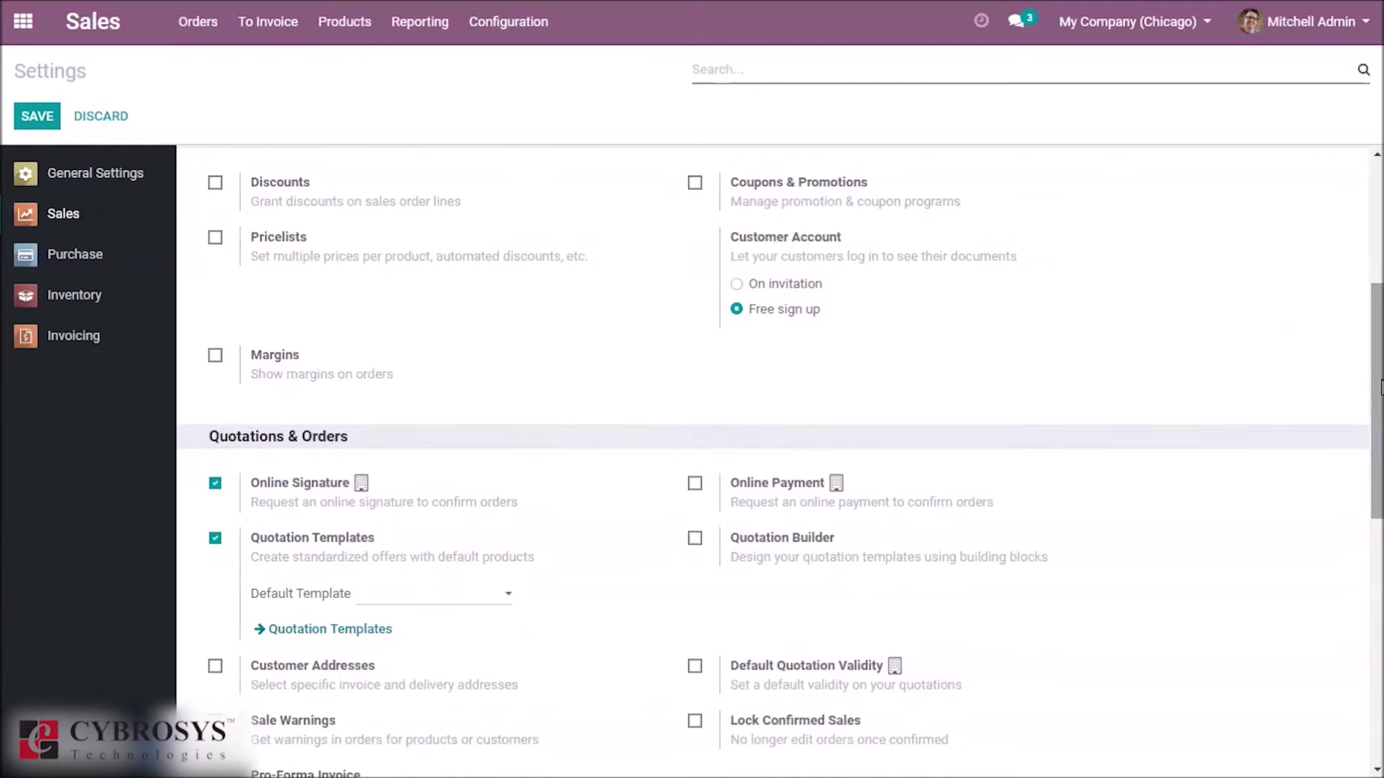
pyautogui.moveTo(1380, 387); pyautogui.dragTo(1379, 473)
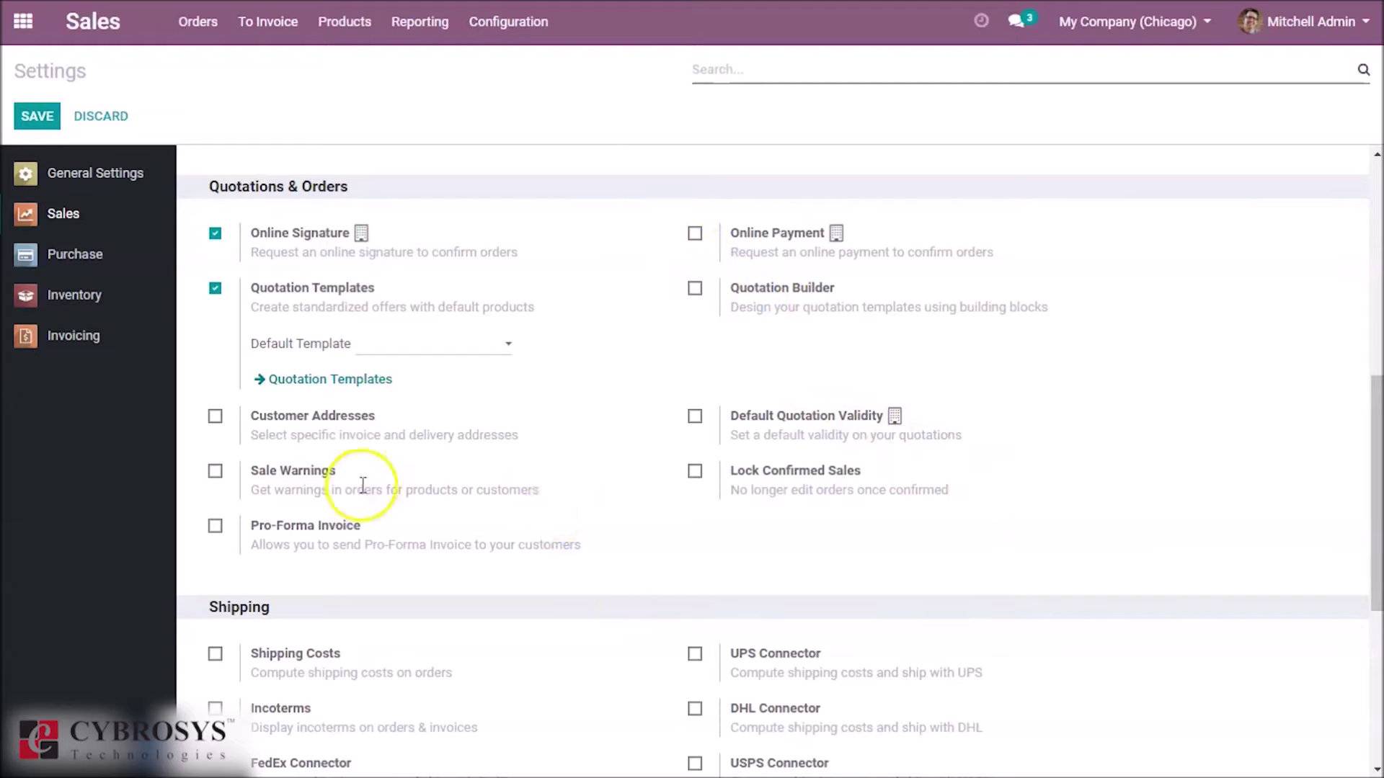
pyautogui.moveTo(1371, 423); pyautogui.dragTo(1378, 593)
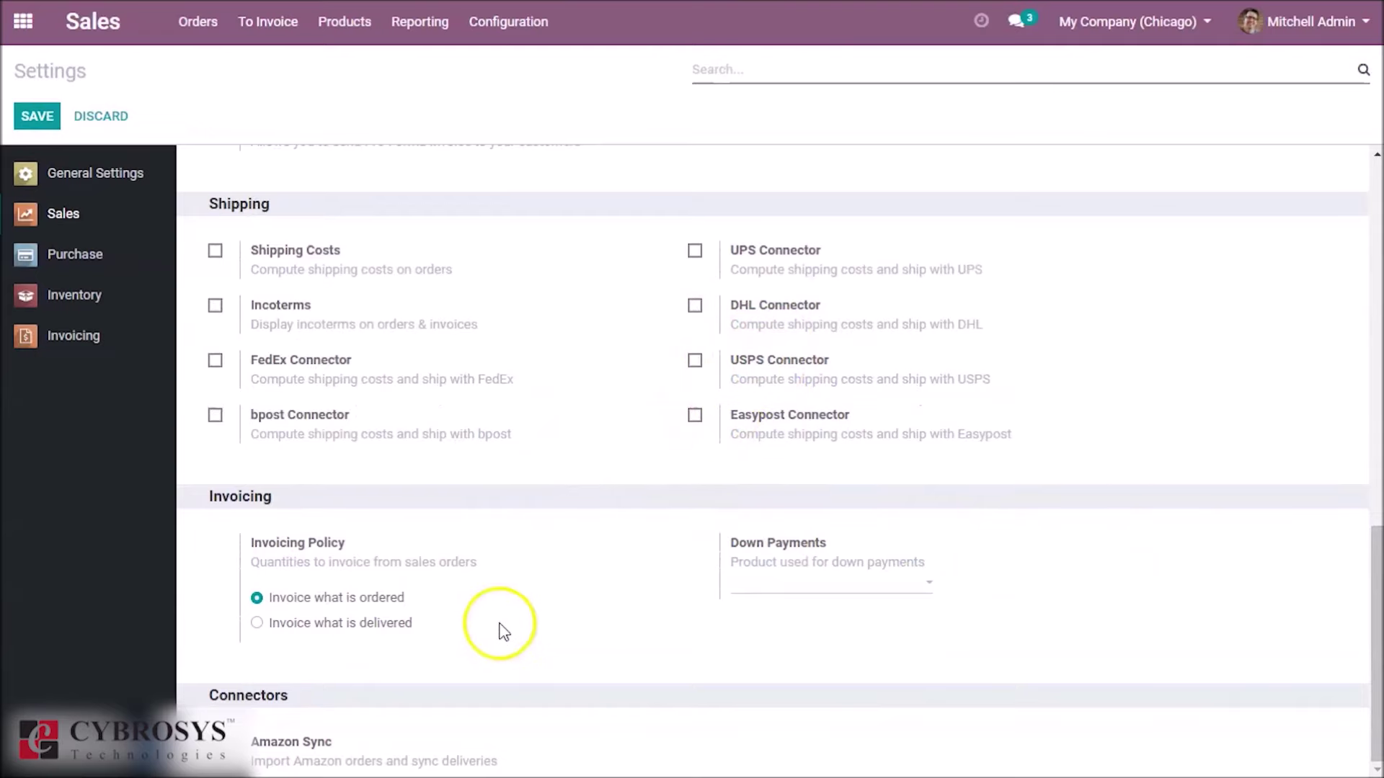
pyautogui.moveTo(294, 595)
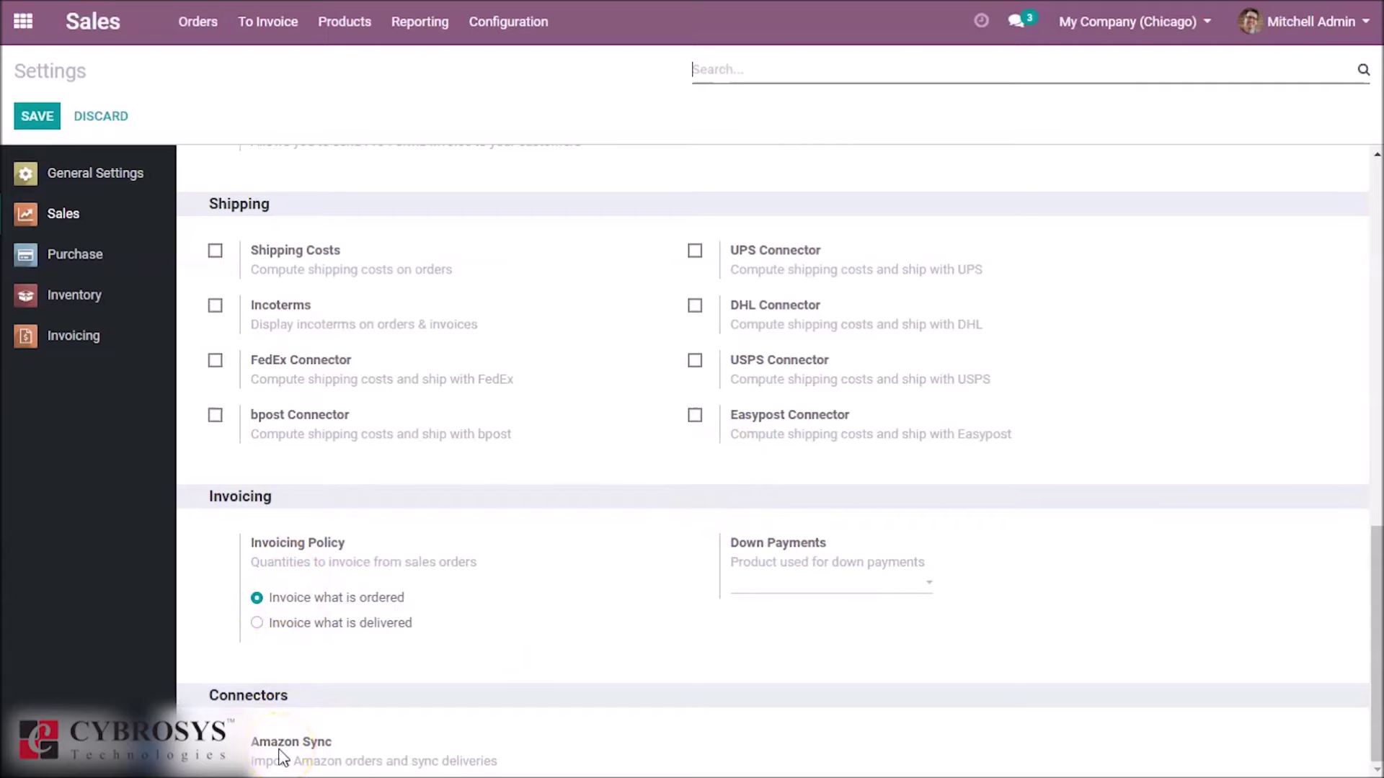
pyautogui.moveTo(1372, 618); pyautogui.dragTo(1376, 193)
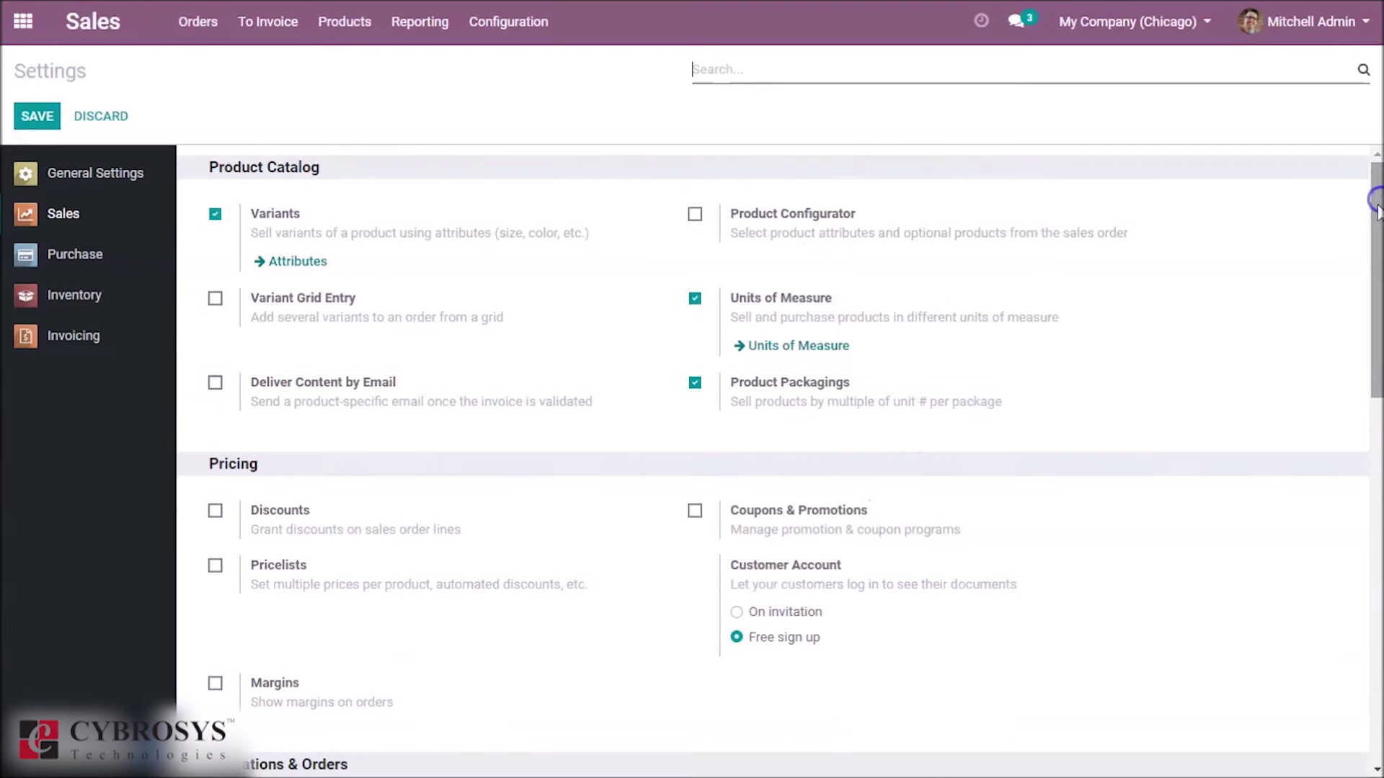
pyautogui.click(78, 40)
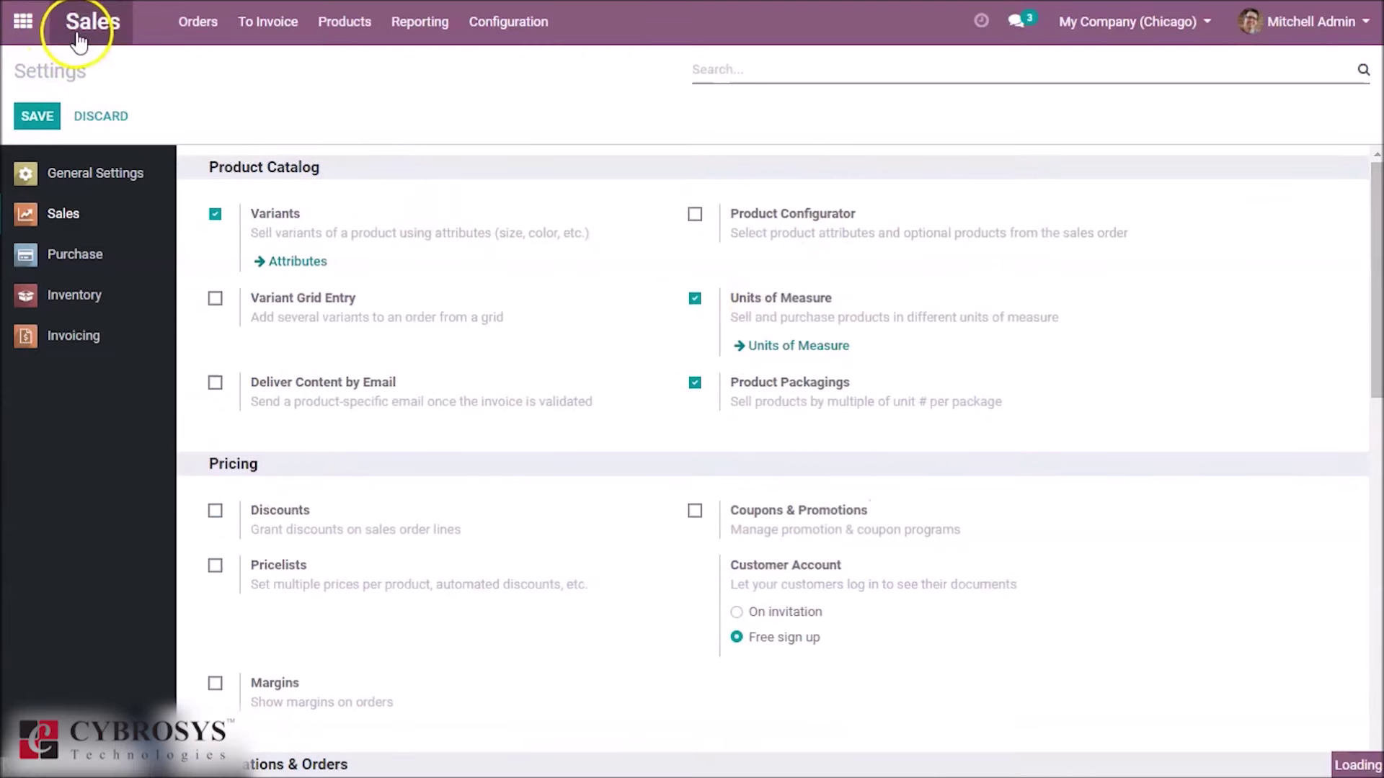